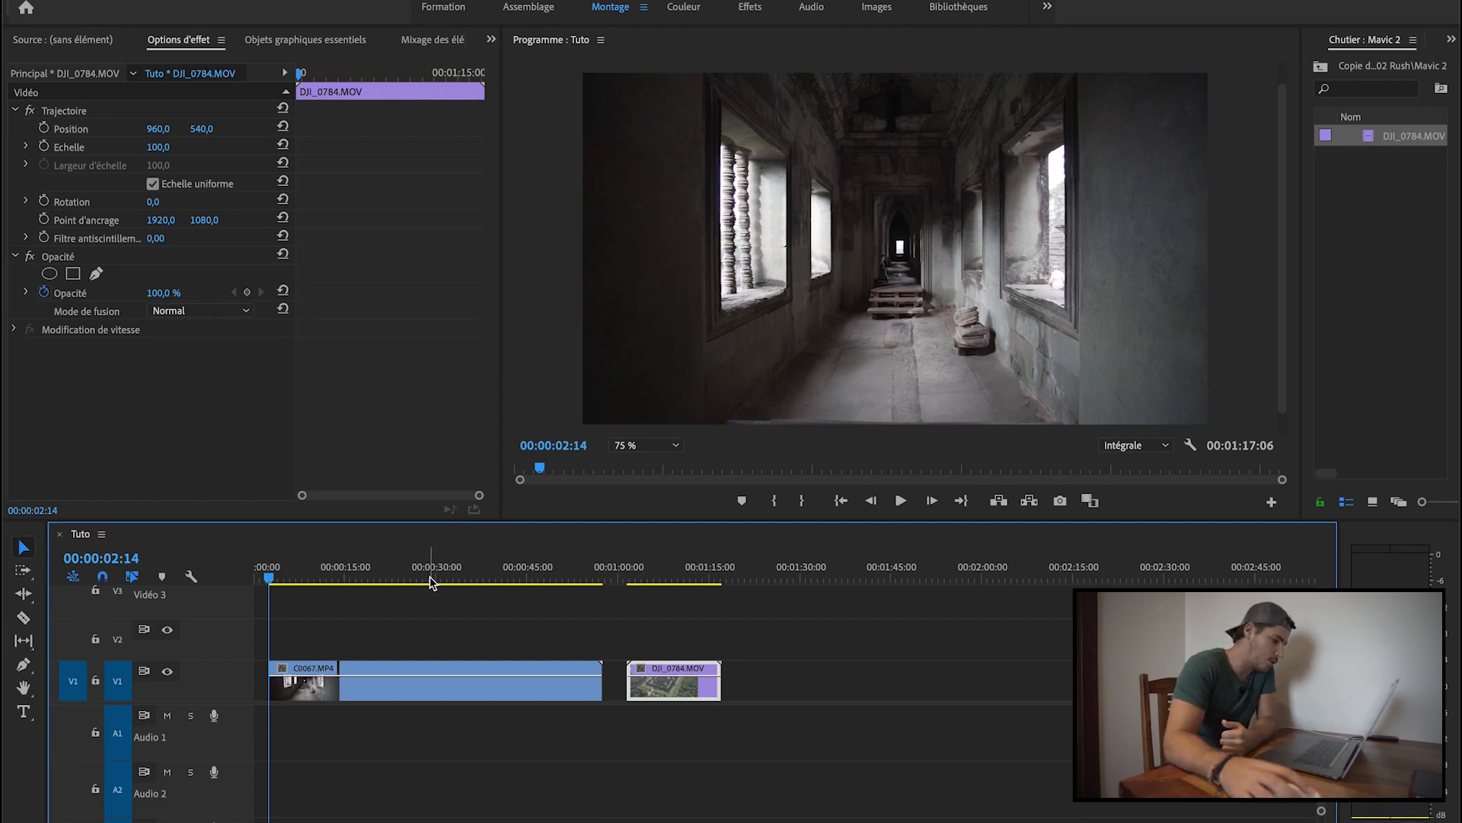
Trim the start of the DJI_0784.MOV clip to 00:01:07:02.
click(705, 641)
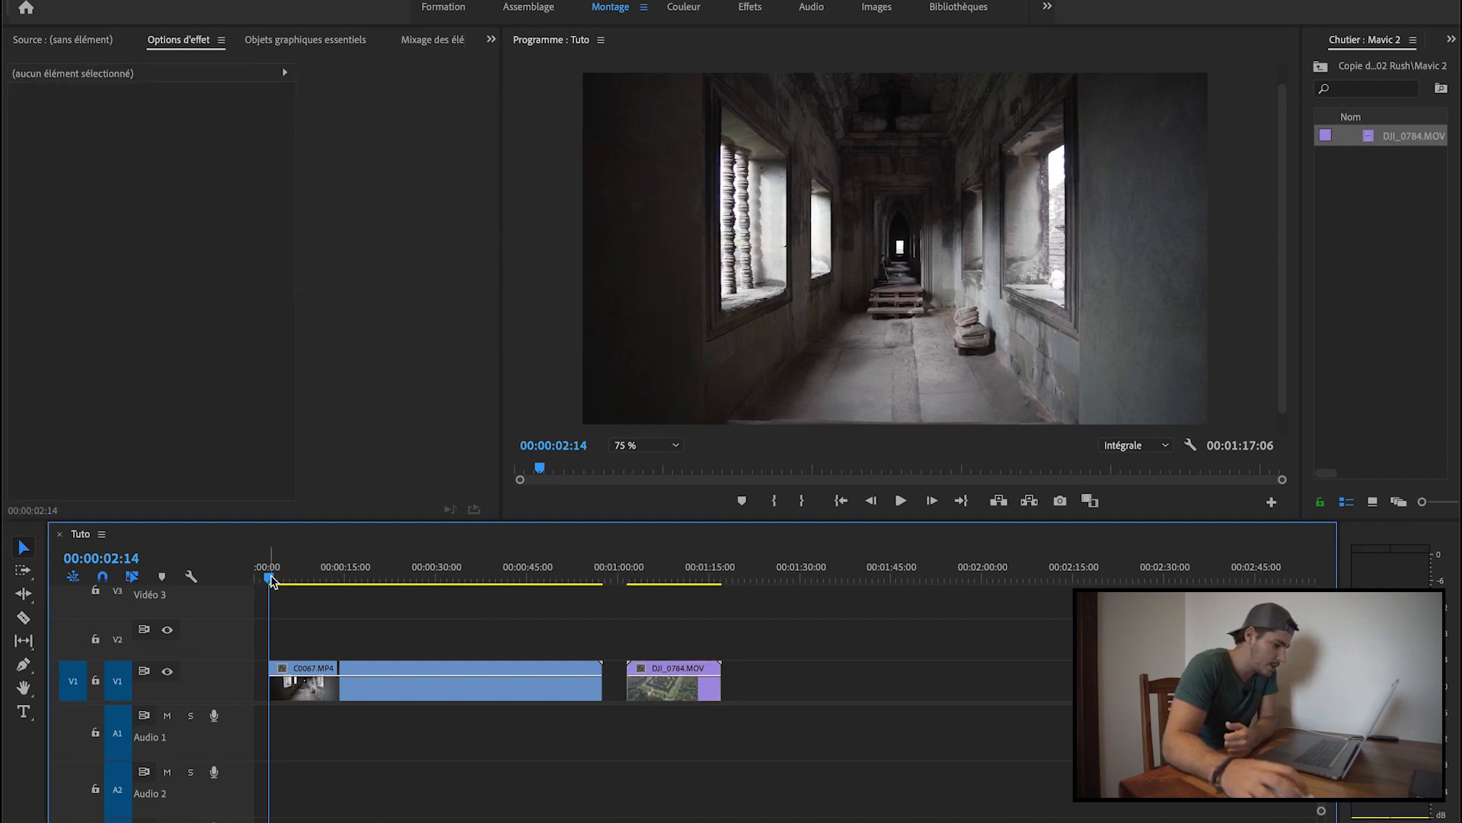
drag(272, 581, 565, 615)
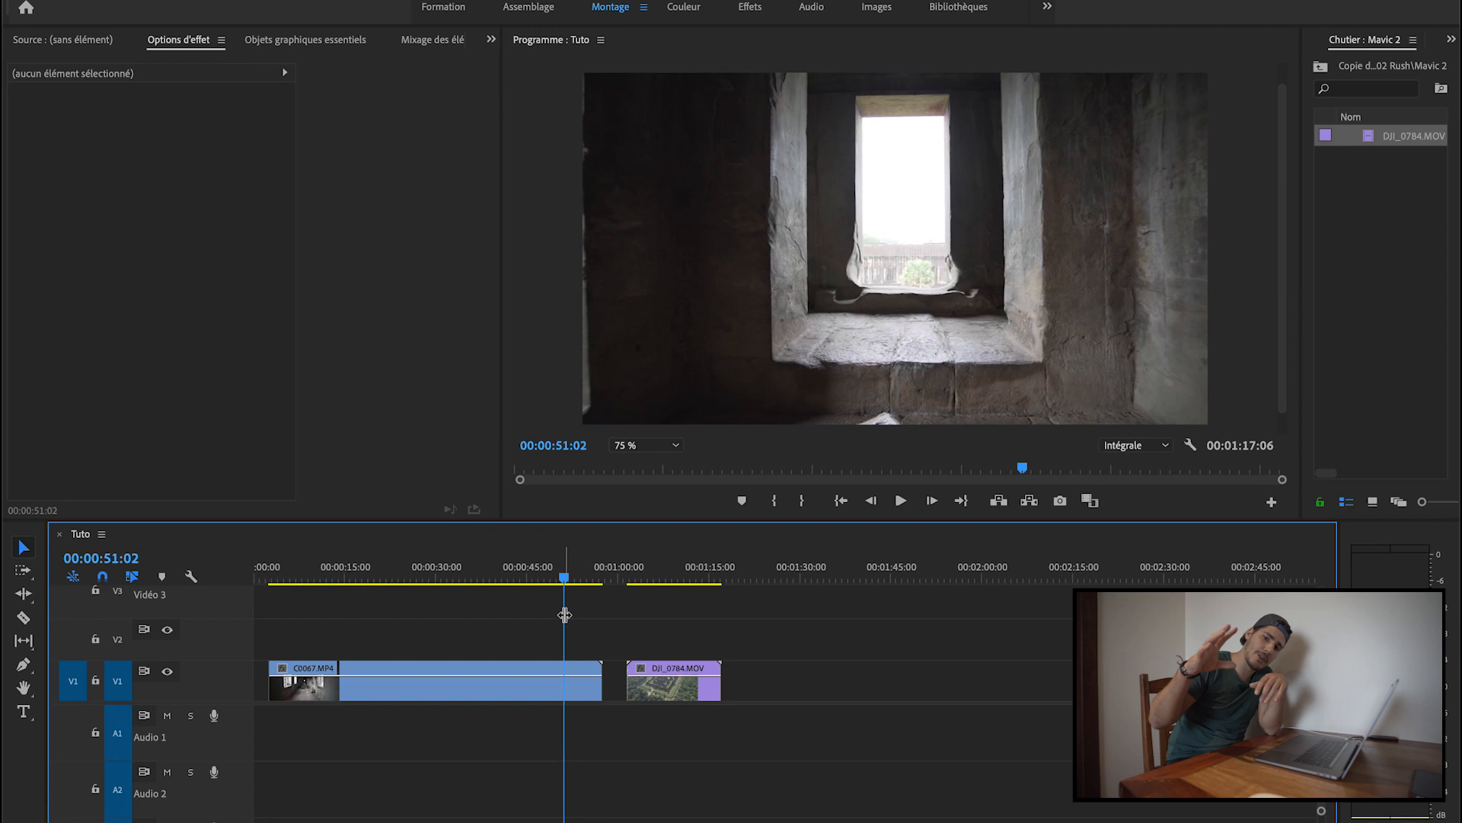
drag(623, 568, 662, 568)
key(alt+q)
Set the speed of the C0067.MP4 clip to 2000%.
click(539, 696)
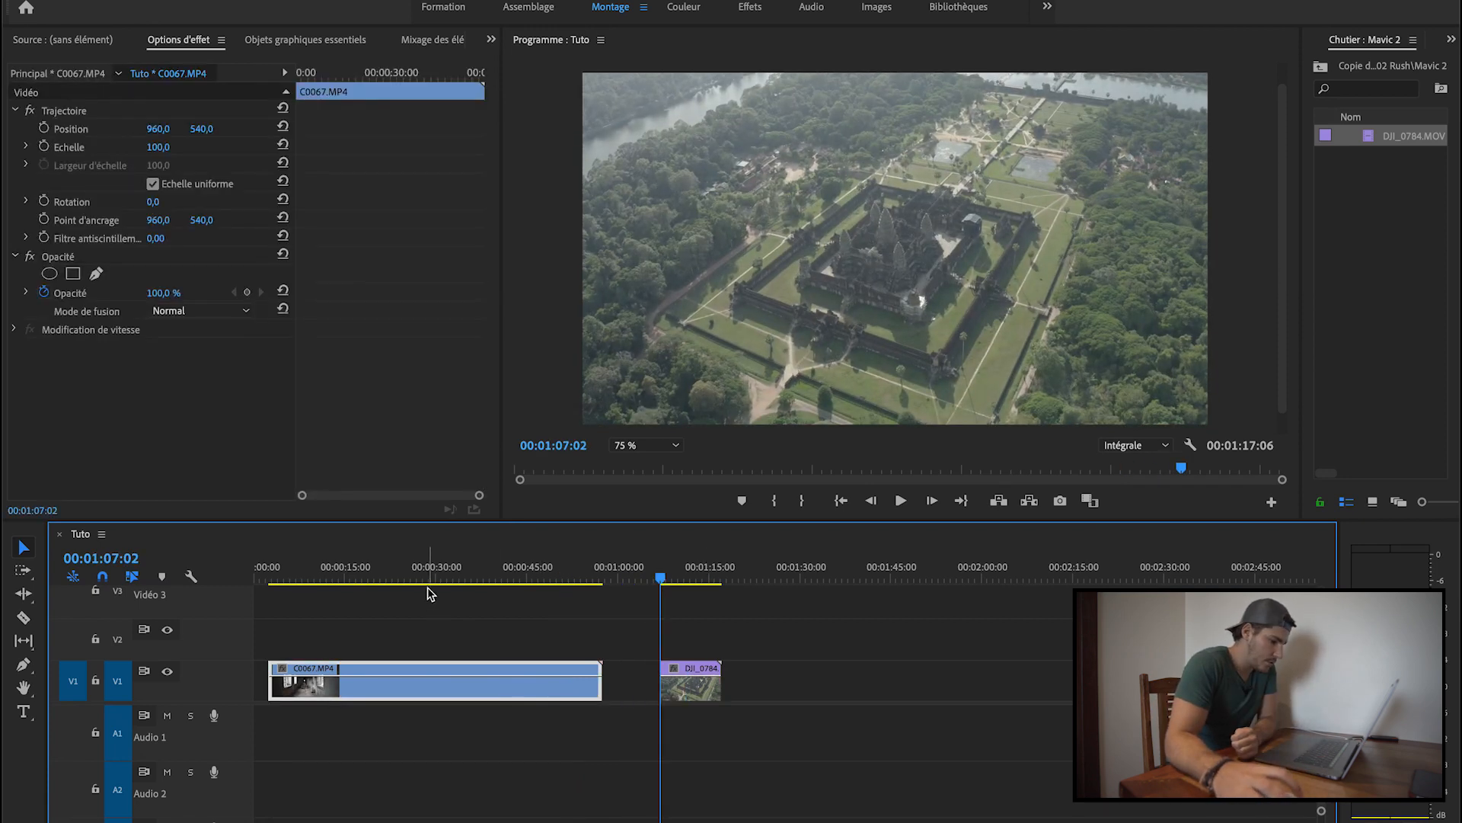
click(429, 590)
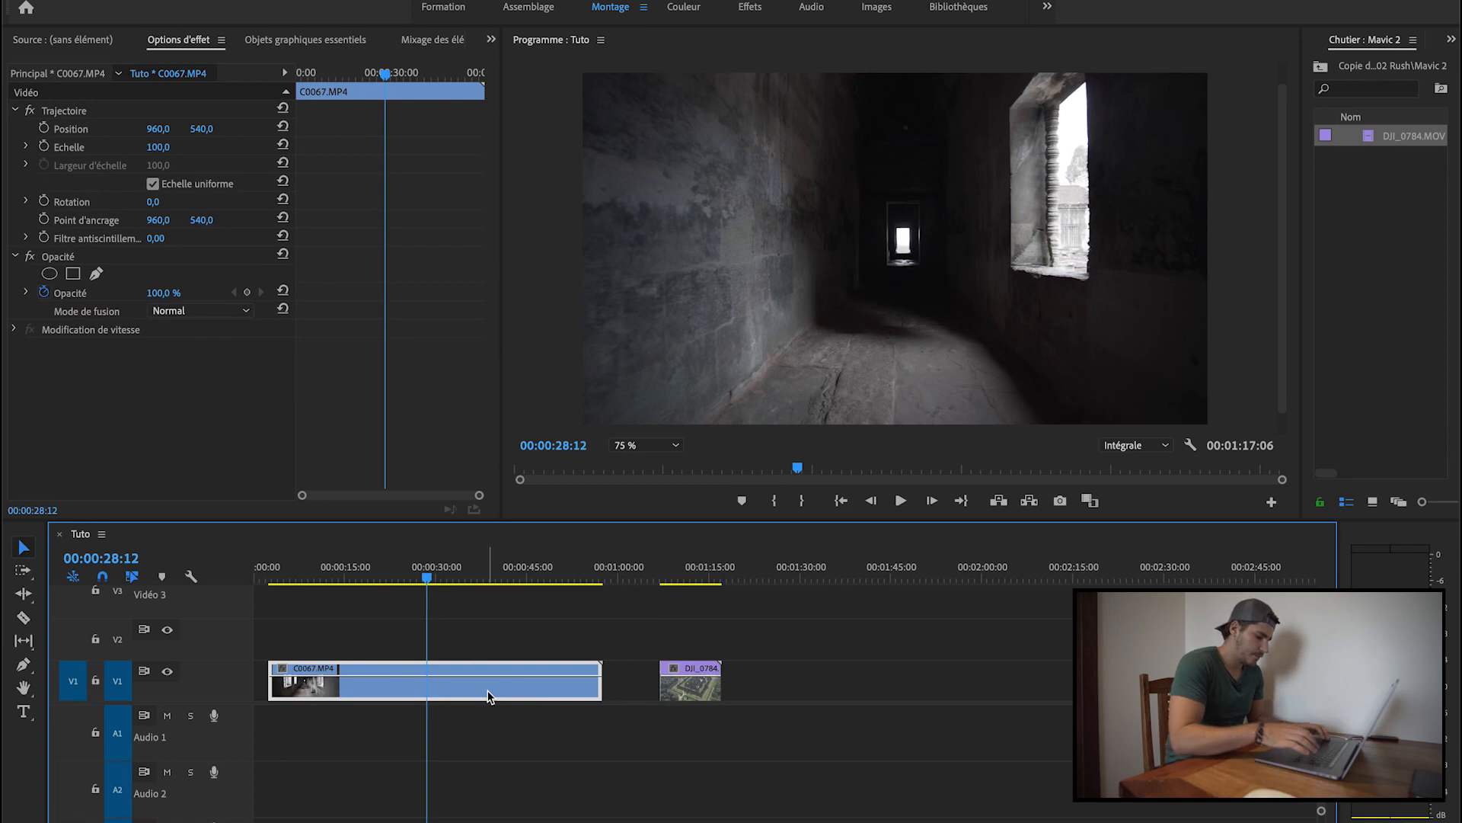
key(super+r)
text(2000)
key(Return)
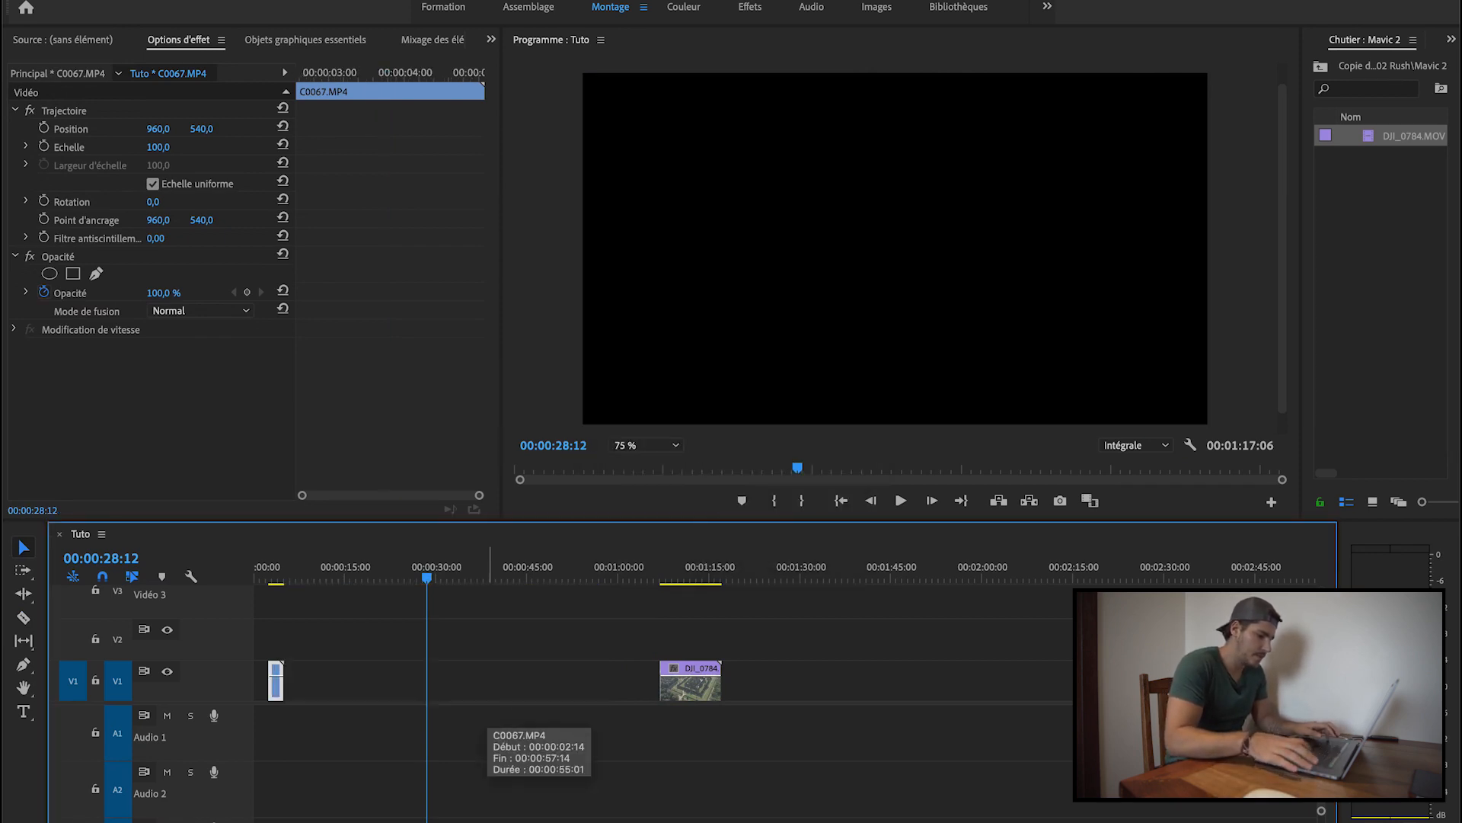
Play back the sped-up C0067.MP4 clip from its start to check the motion.
click(271, 579)
key(space)
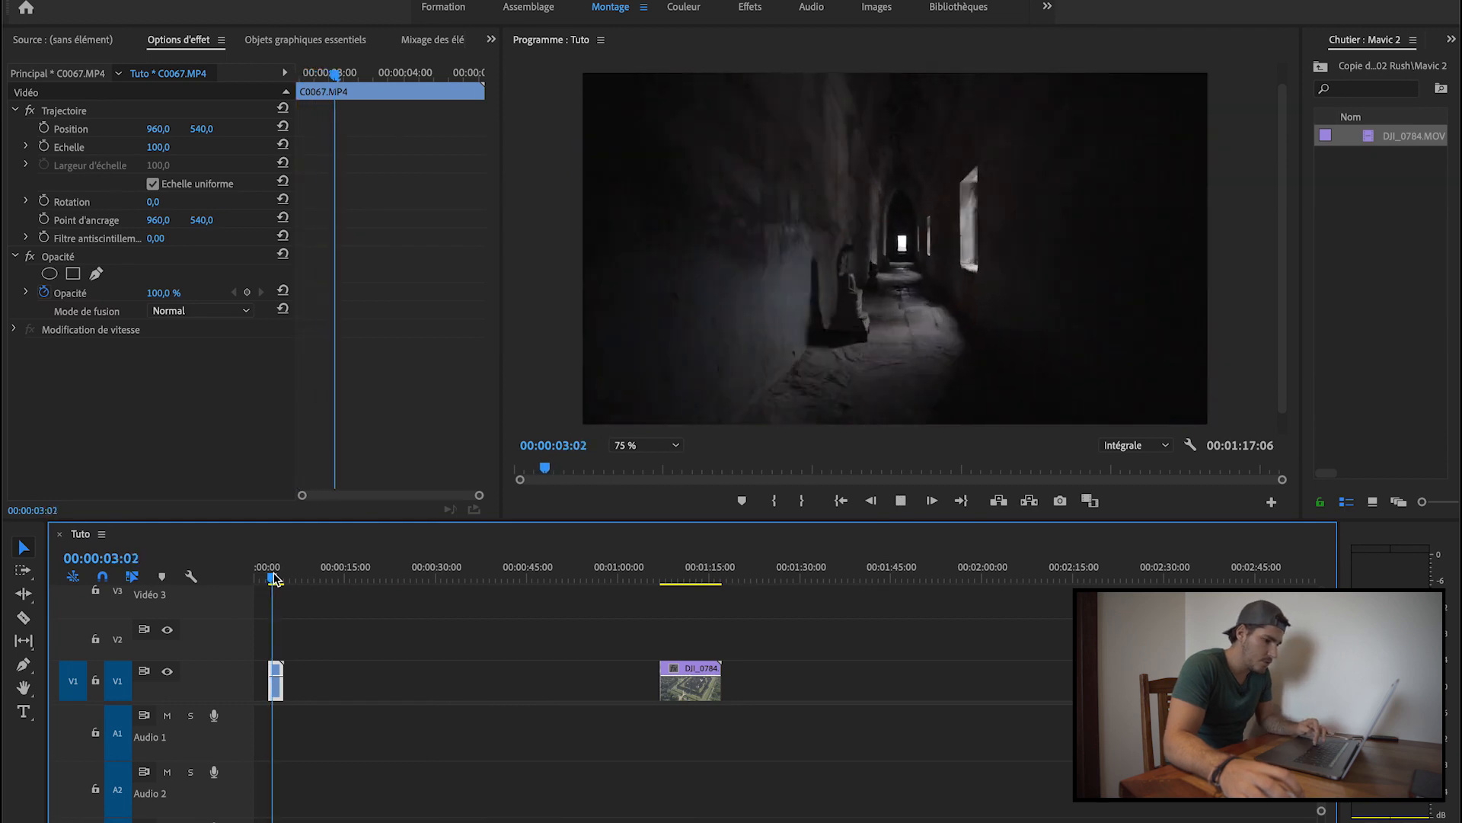
key(space)
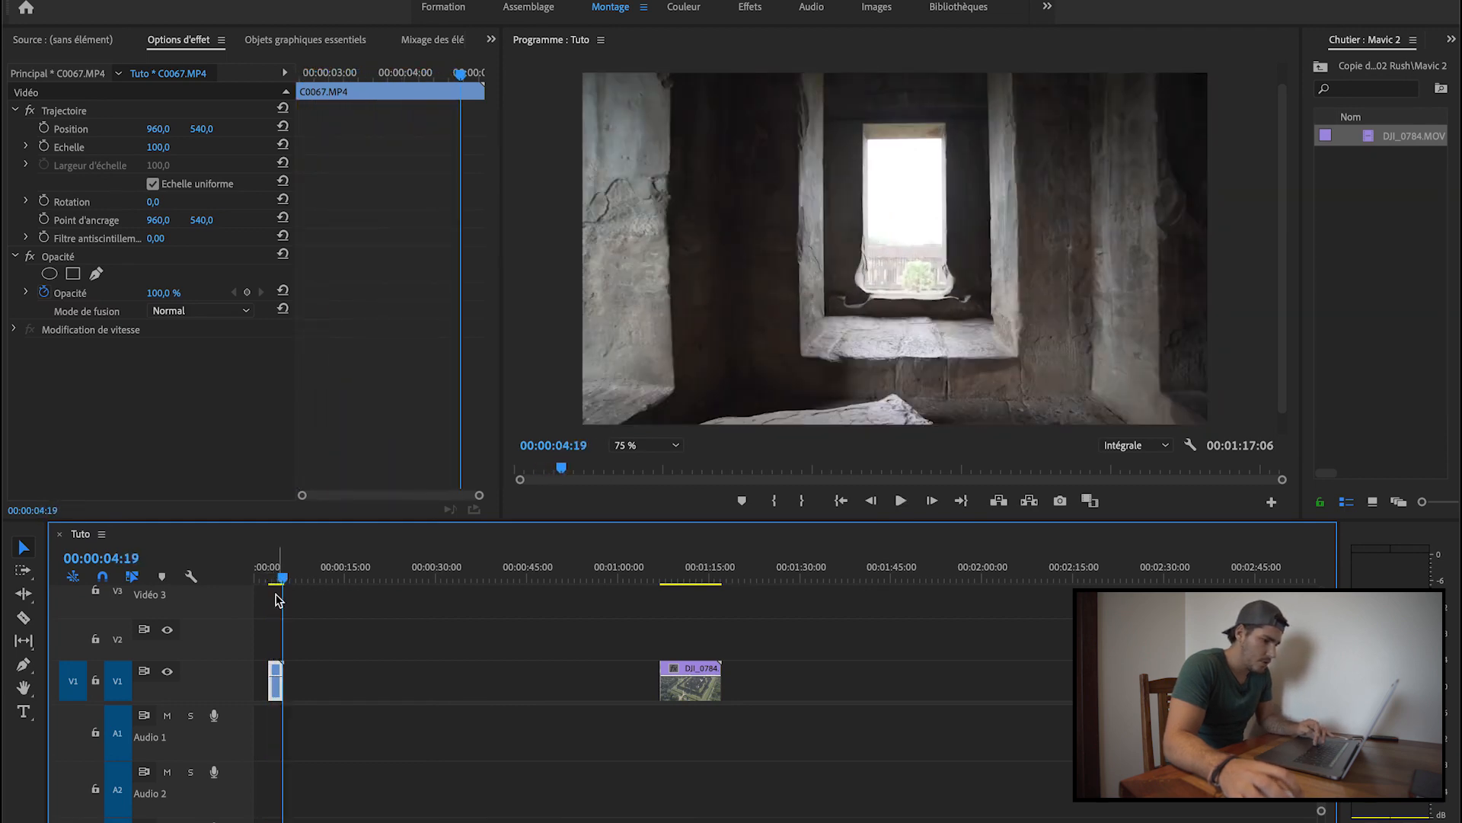
Move the C0067.MP4 clip later on track V1 to start at about 00:00:14 and play it back.
drag(279, 694, 348, 694)
click(343, 579)
key(space)
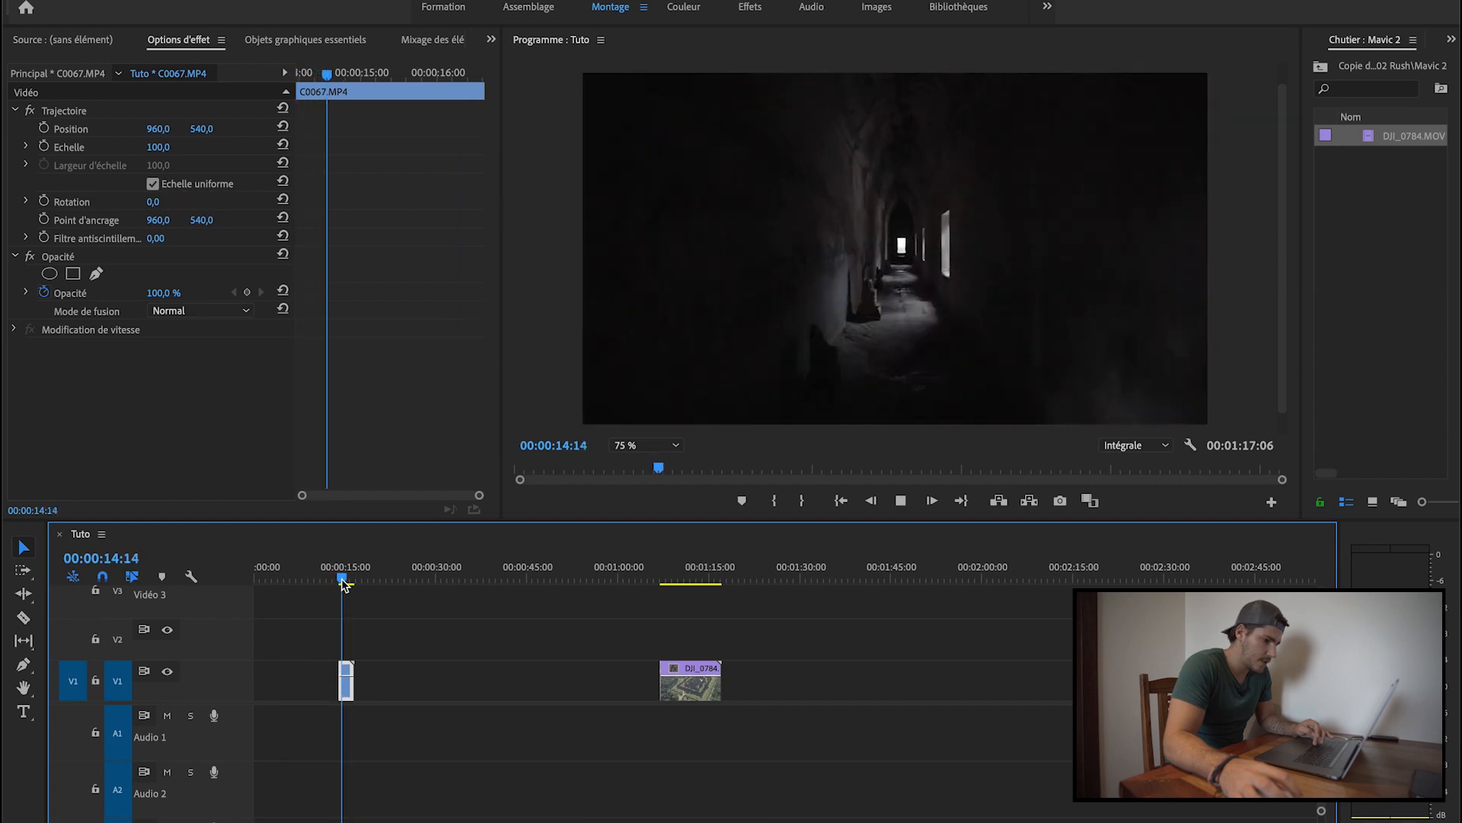
key(space)
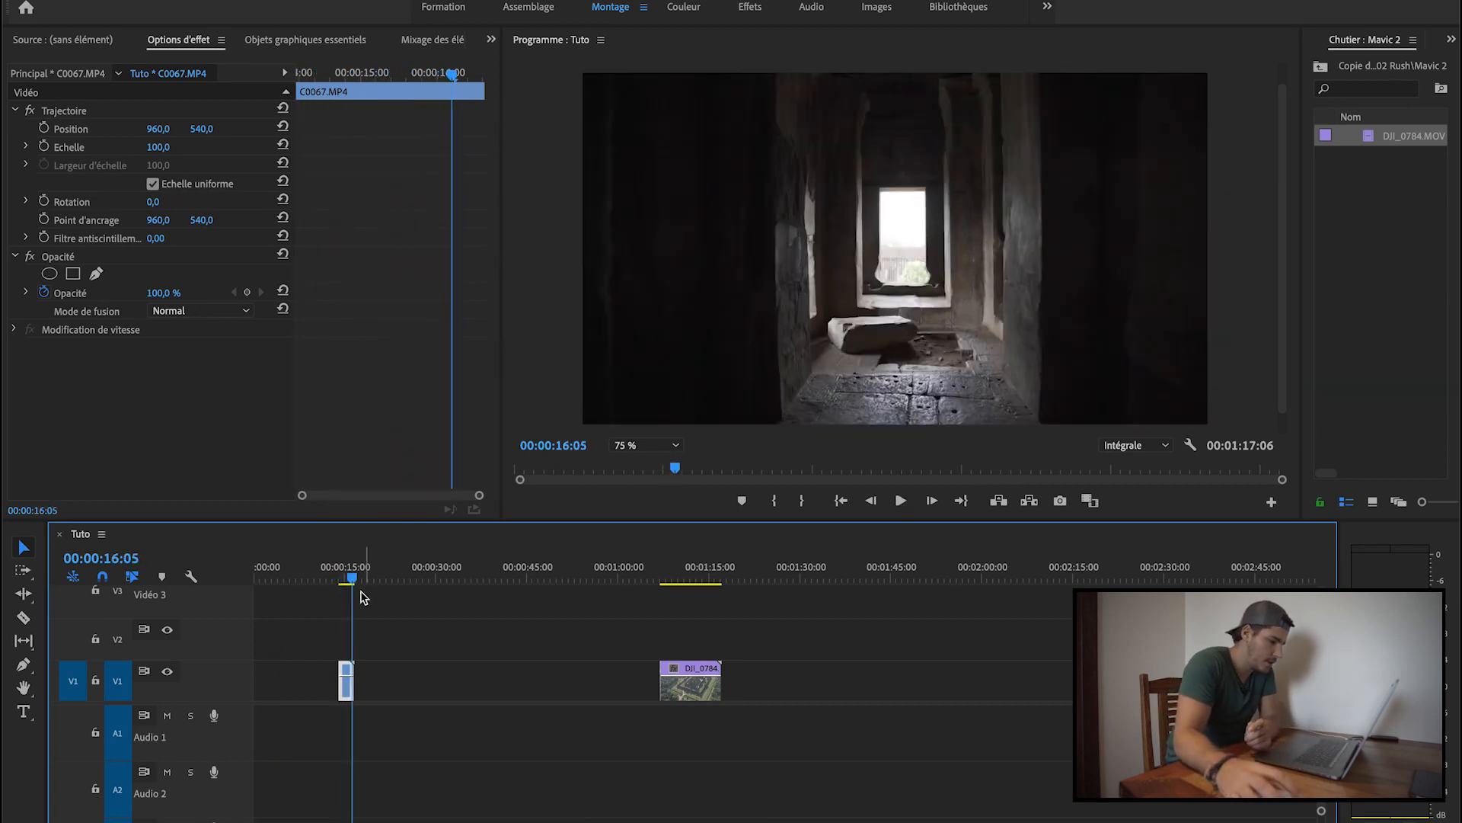
Move the C0067.MP4 clip up to track V2 and nest it, keeping the default sequence name.
drag(346, 687, 366, 647)
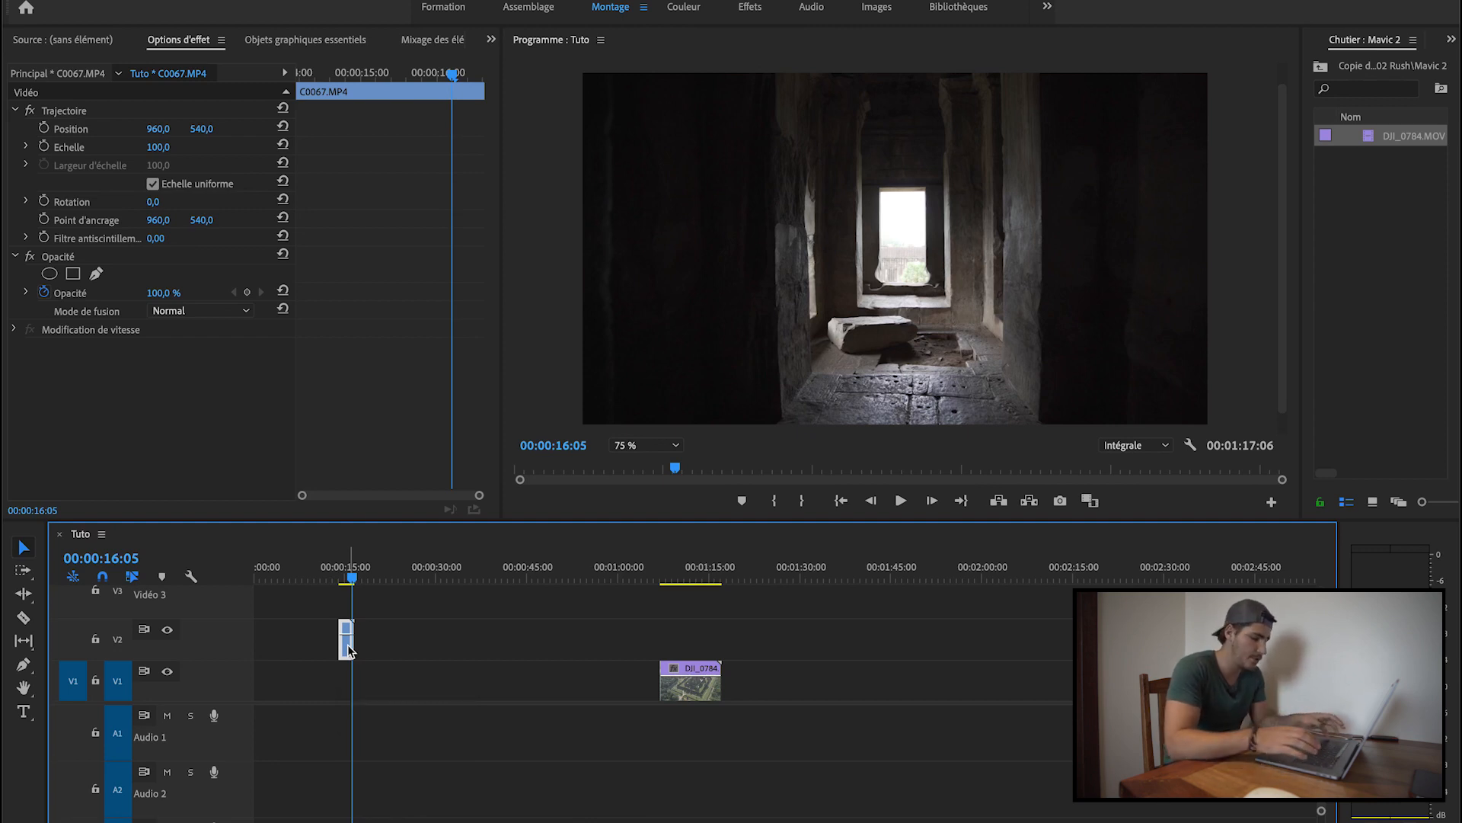
key(alt+n)
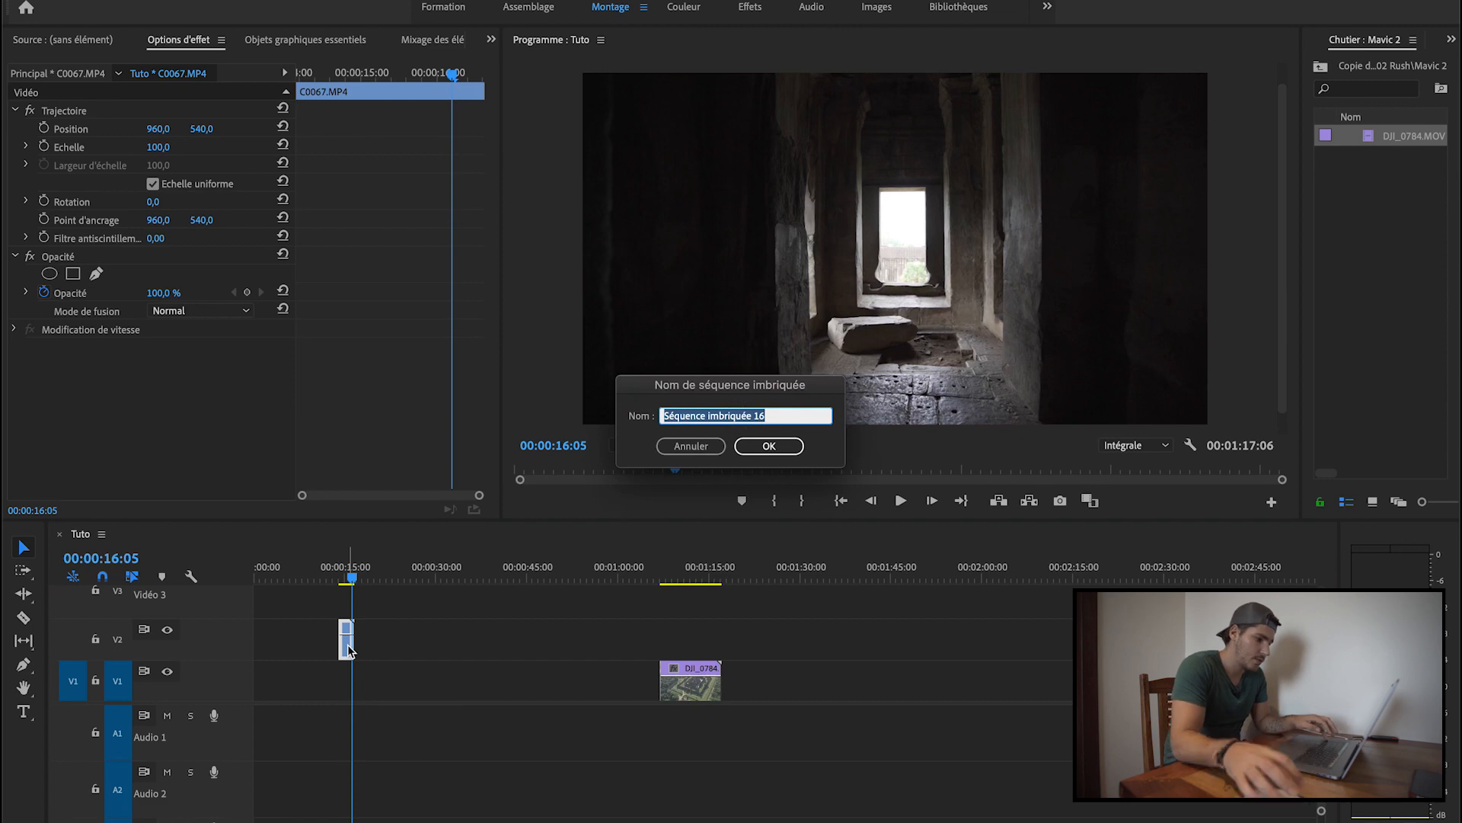
click(699, 455)
right_click(345, 648)
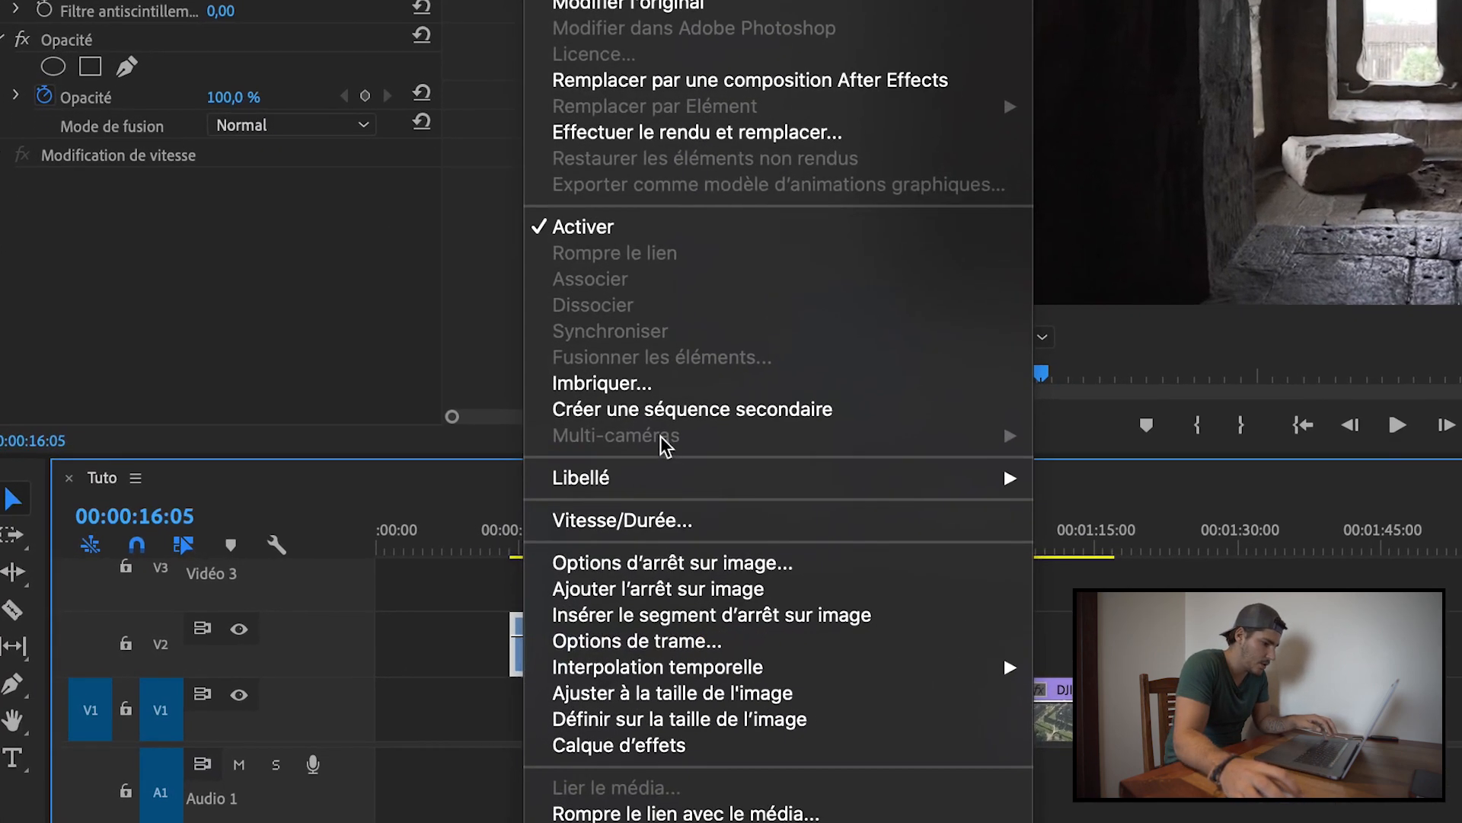
click(632, 385)
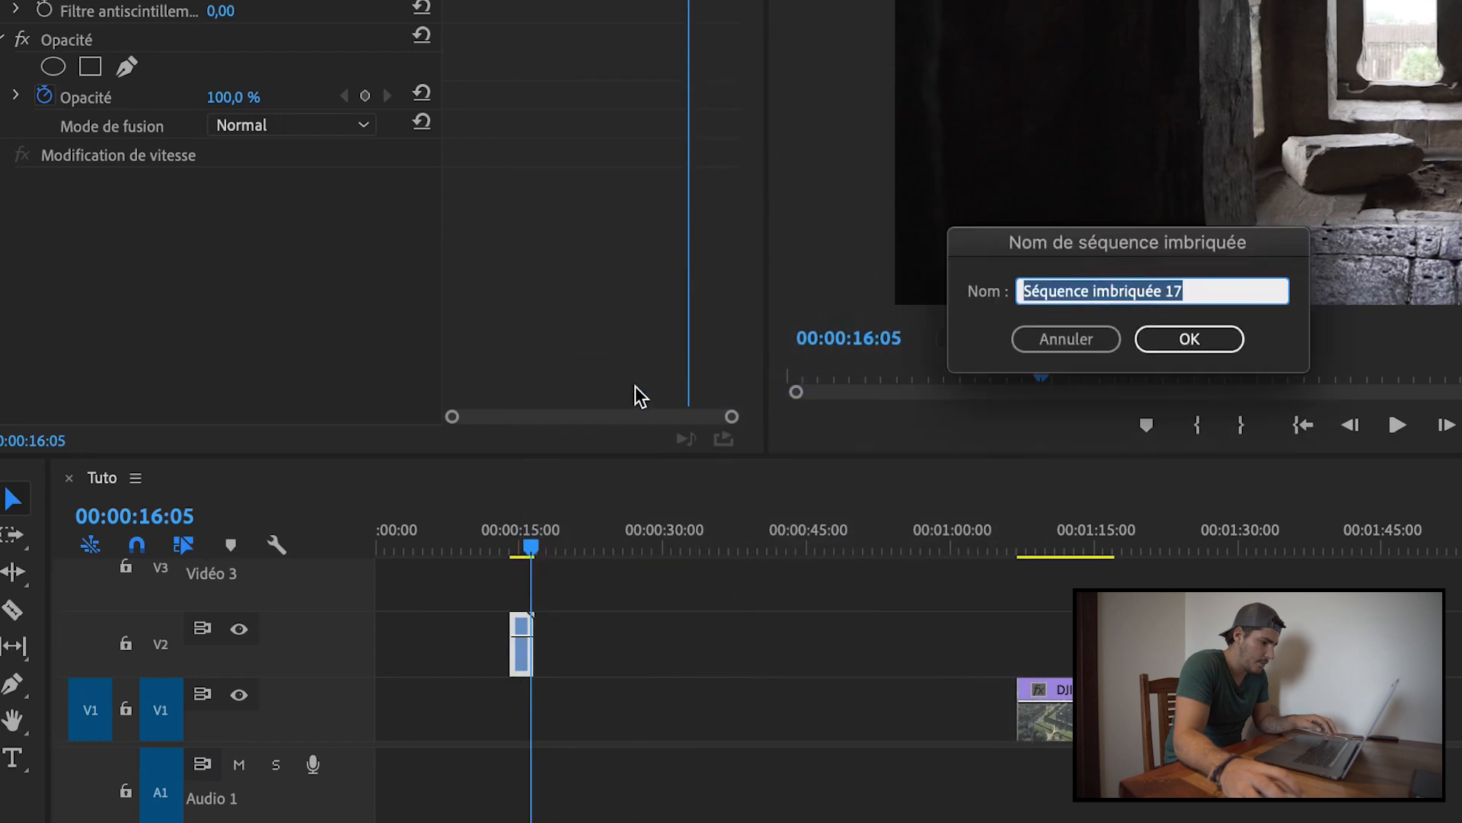
click(1156, 336)
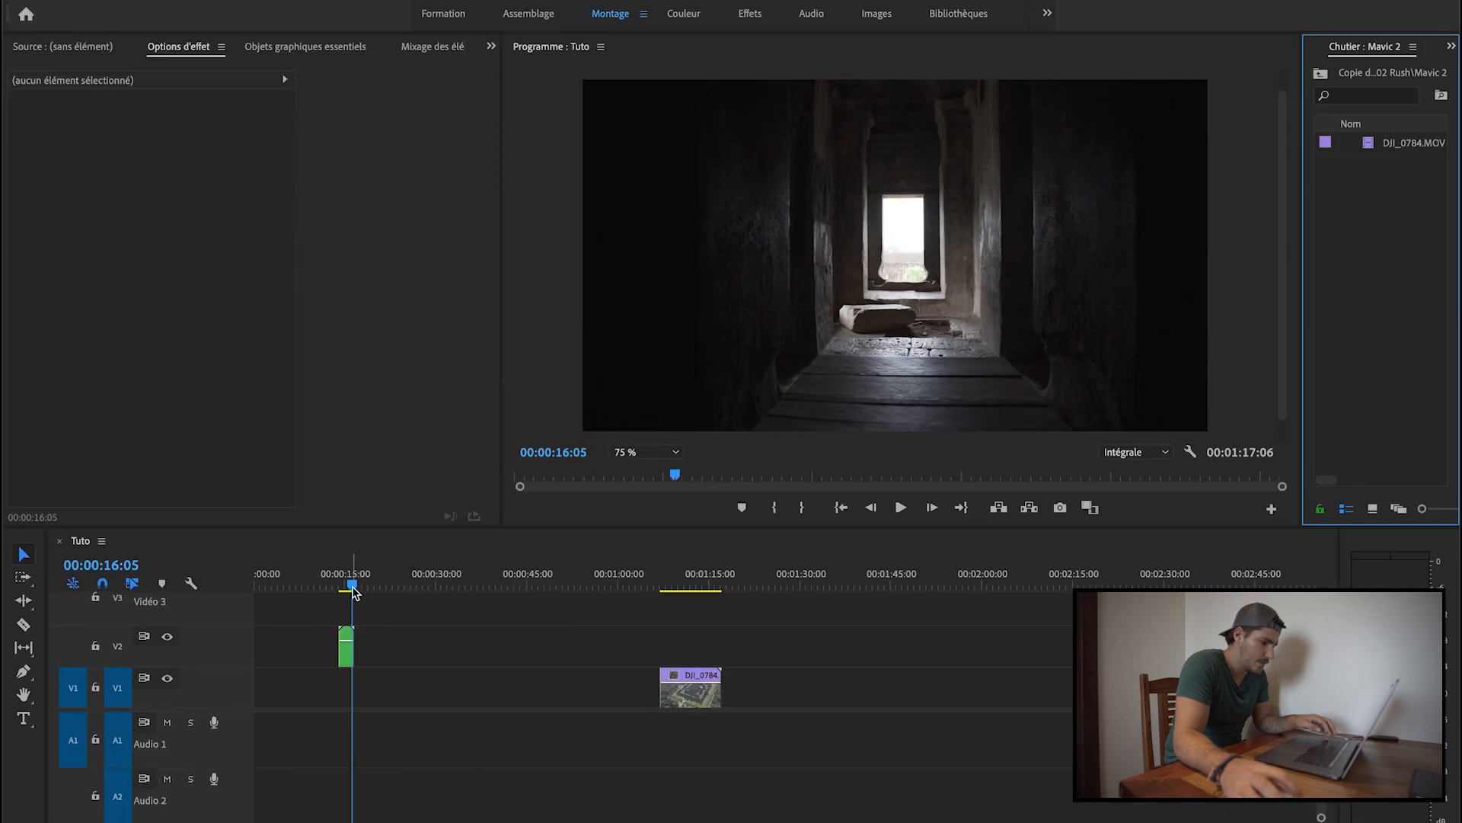
Move the DJI_0784.MOV clip on track V1 so it starts where the nested clip ends.
drag(353, 592, 344, 594)
drag(695, 710, 390, 702)
Find the frame at 00:00:15:21 and shift the DJI_0784.MOV clip to start there, overlapping the nested clip's end.
key(Right)
key(Right)
key(Right)
key(Right)
key(Right)
key(Right)
key(Right)
key(Right)
key(Right)
key(Right)
key(Right)
key(Right)
key(Right)
key(Right)
key(Right)
key(Right)
key(Right)
key(Right)
key(Right)
key(Right)
key(Right)
key(Right)
key(Right)
key(Right)
key(Right)
key(Right)
key(Right)
key(Right)
key(Right)
key(Right)
key(Right)
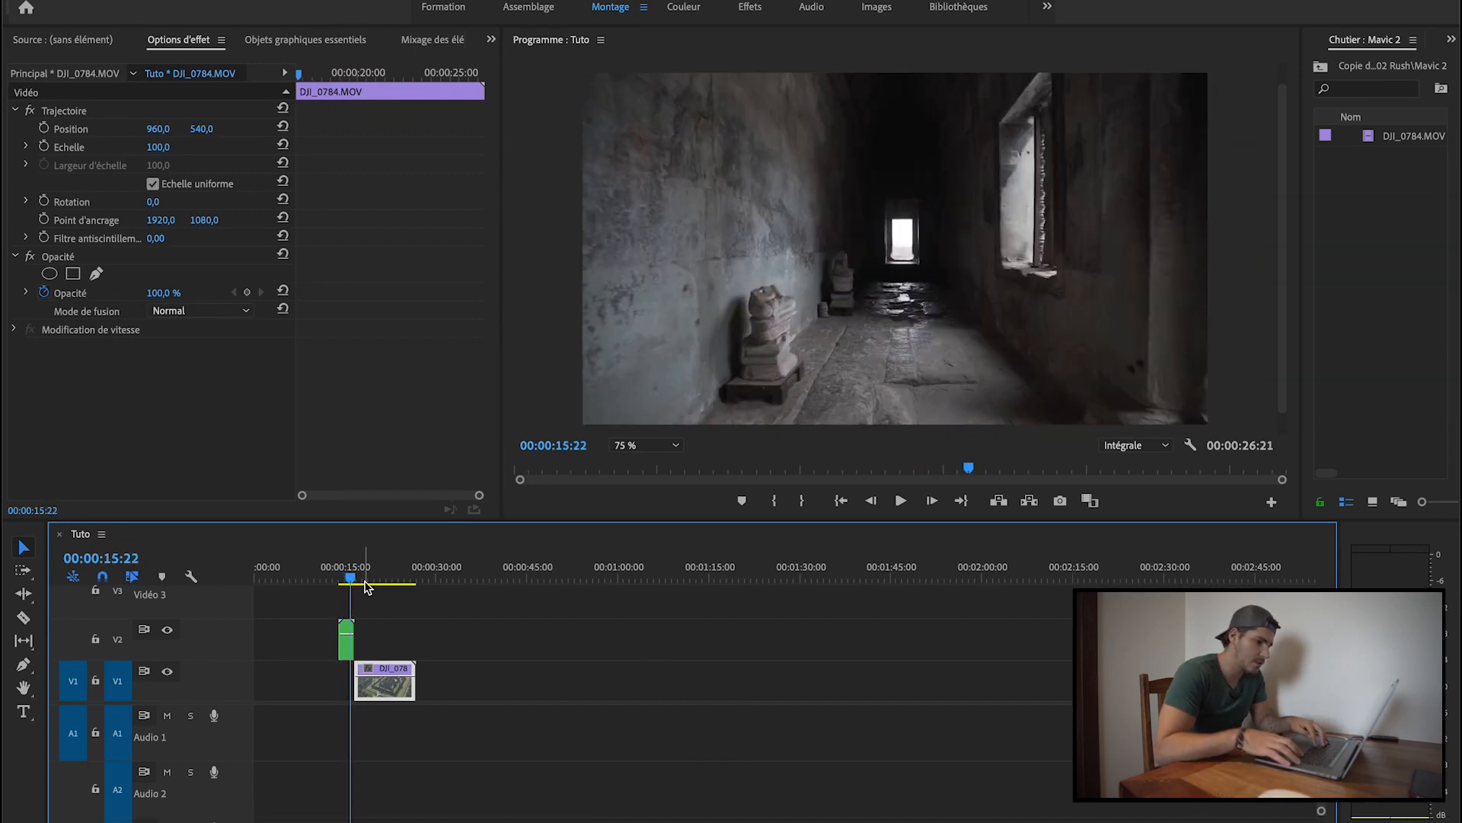
key(Left)
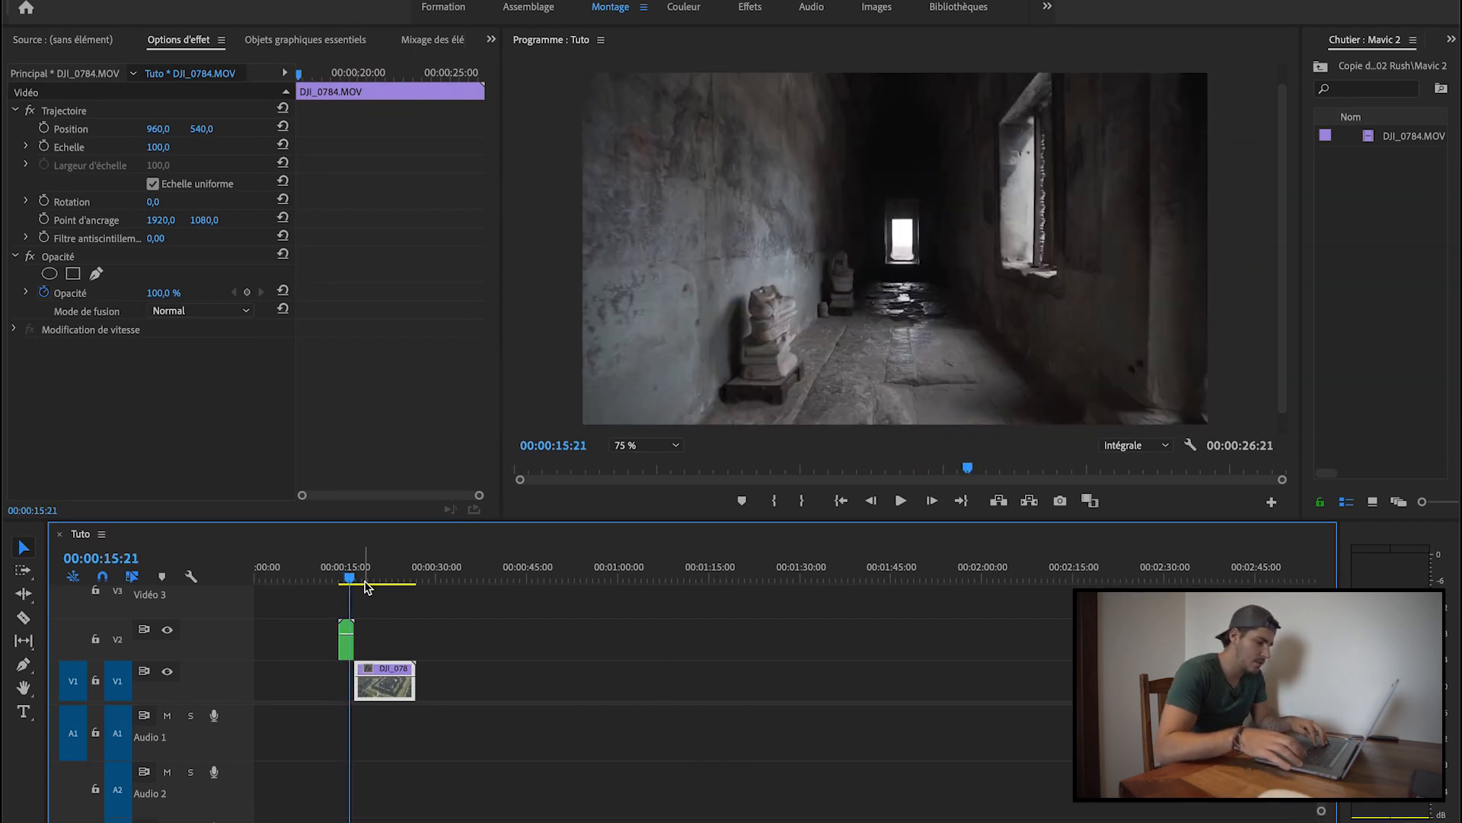
drag(382, 687, 376, 687)
key(=)
drag(1039, 821, 411, 819)
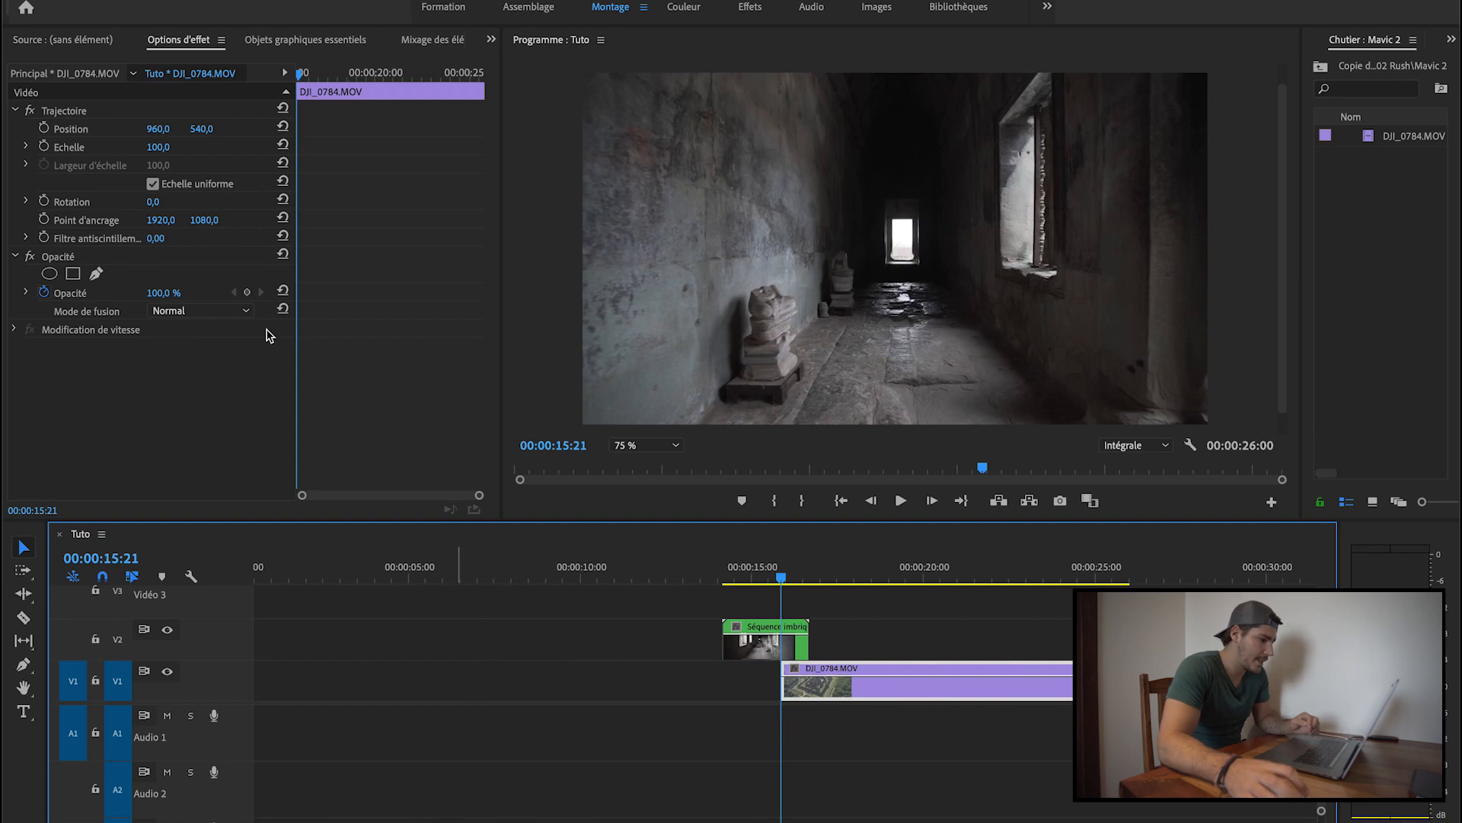
Draw a four-point free Bezier opacity mask on the nested clip around the bright window at the corridor's end, and invert it.
click(794, 651)
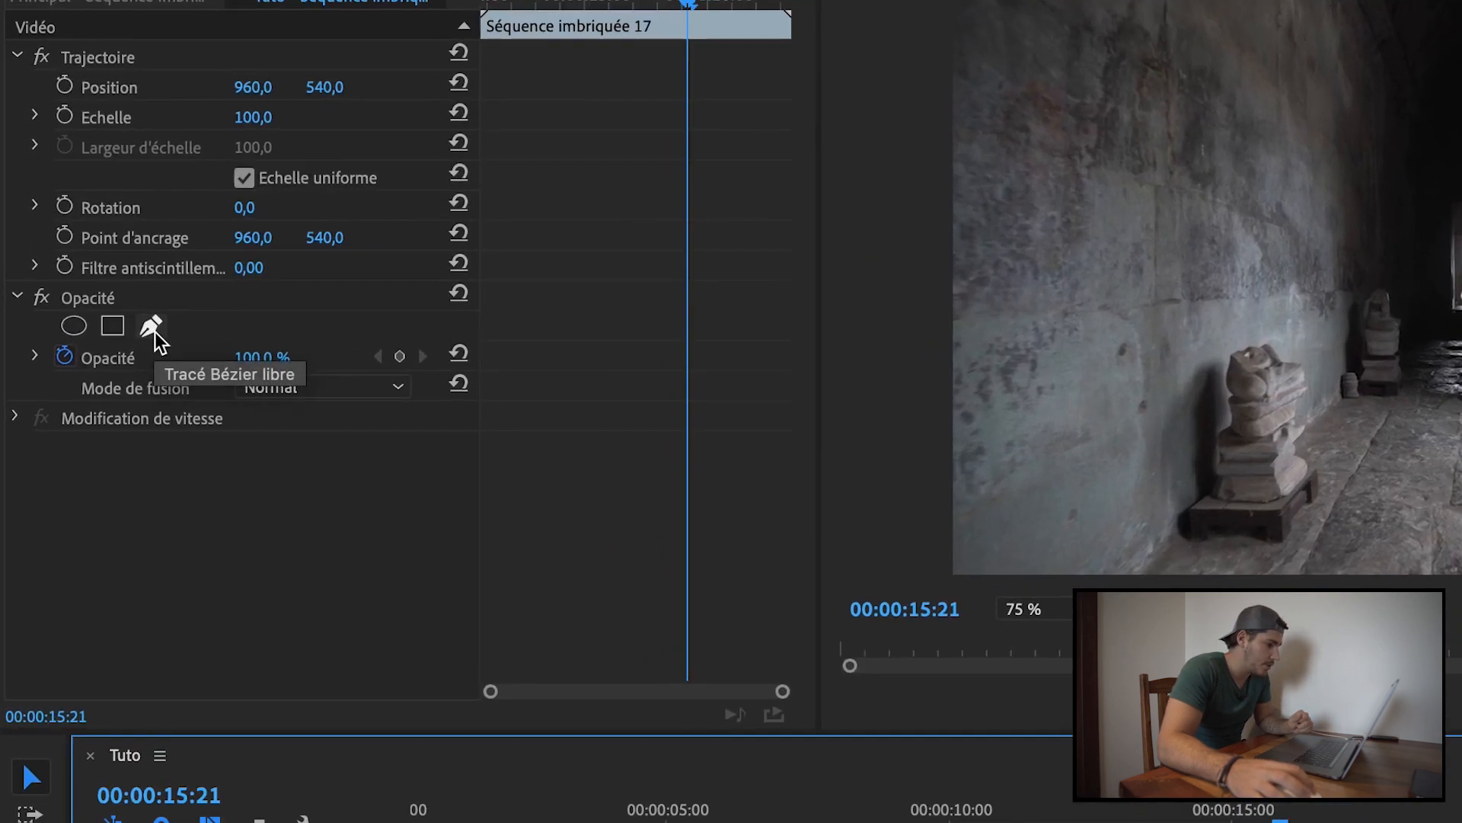
click(96, 278)
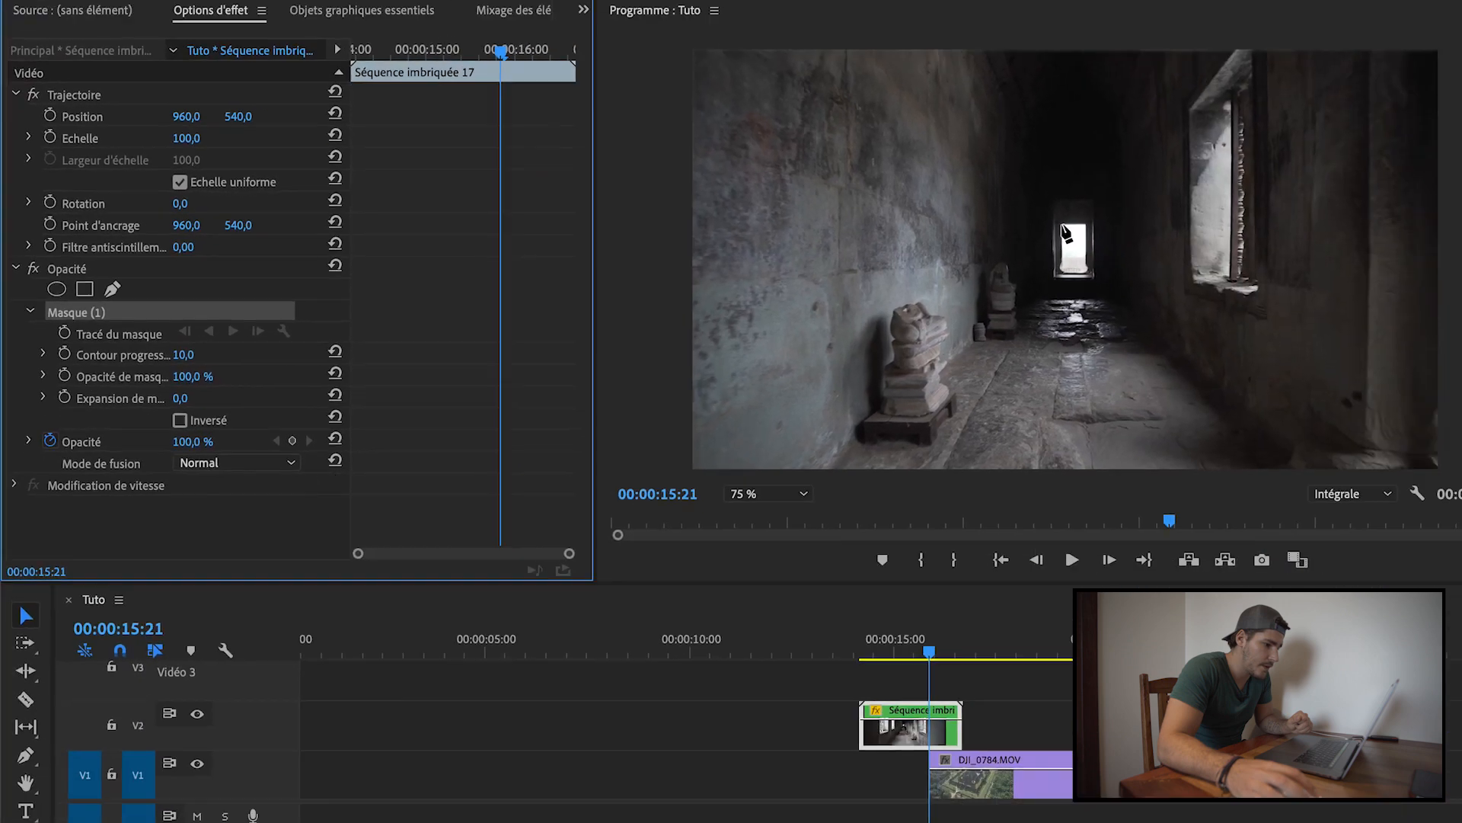
click(893, 219)
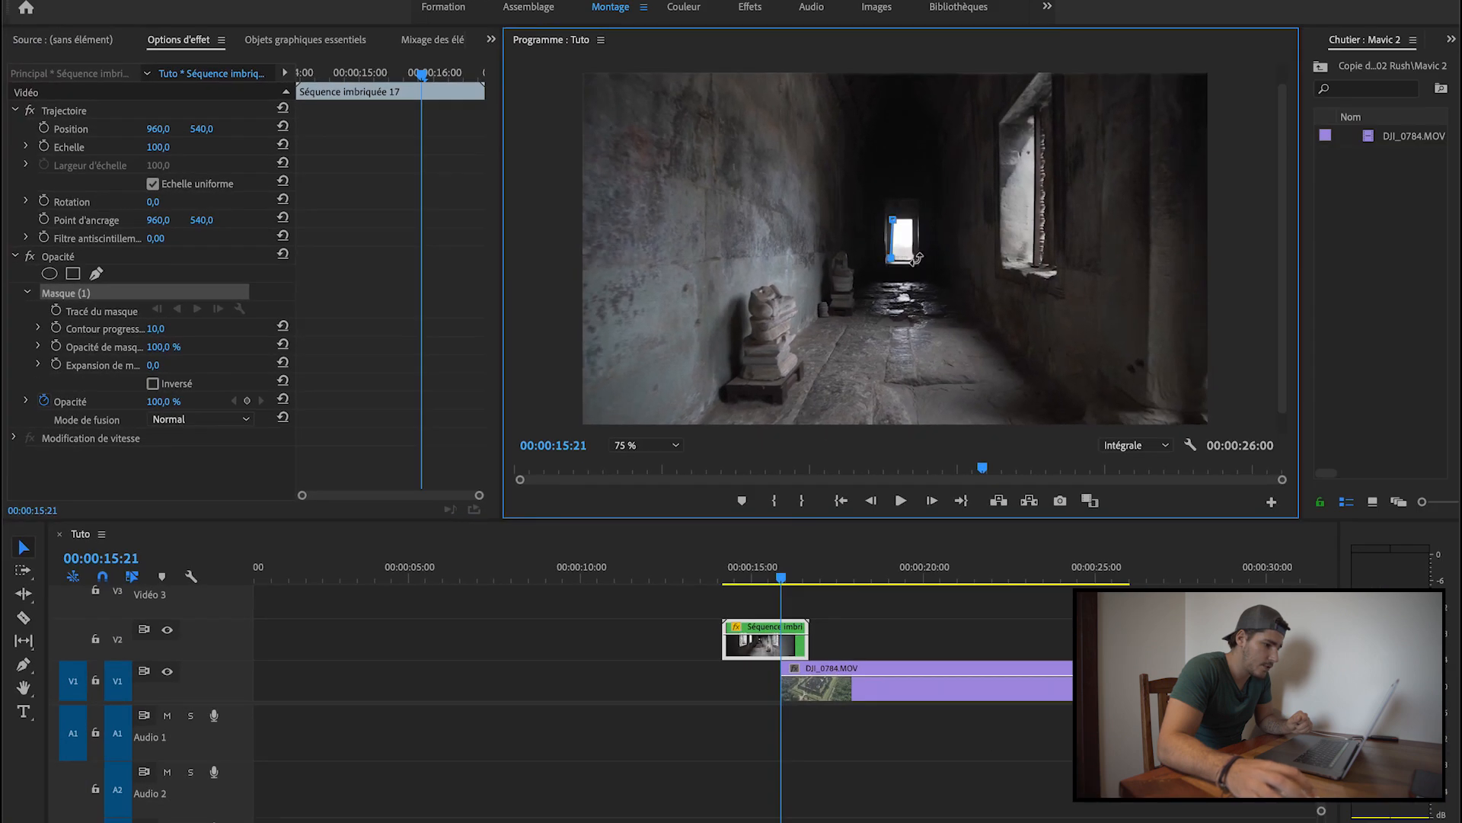
click(655, 448)
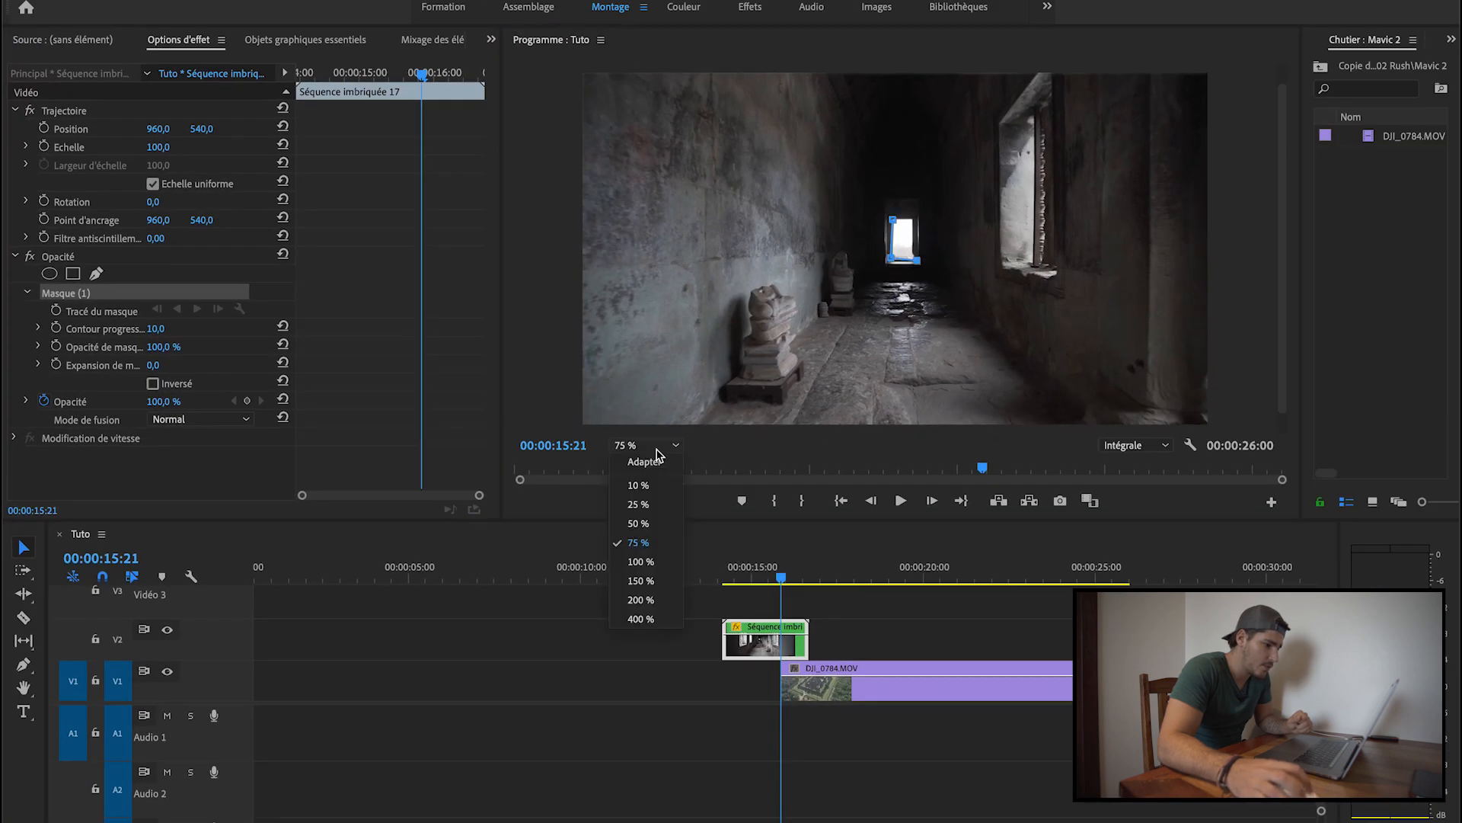
click(655, 579)
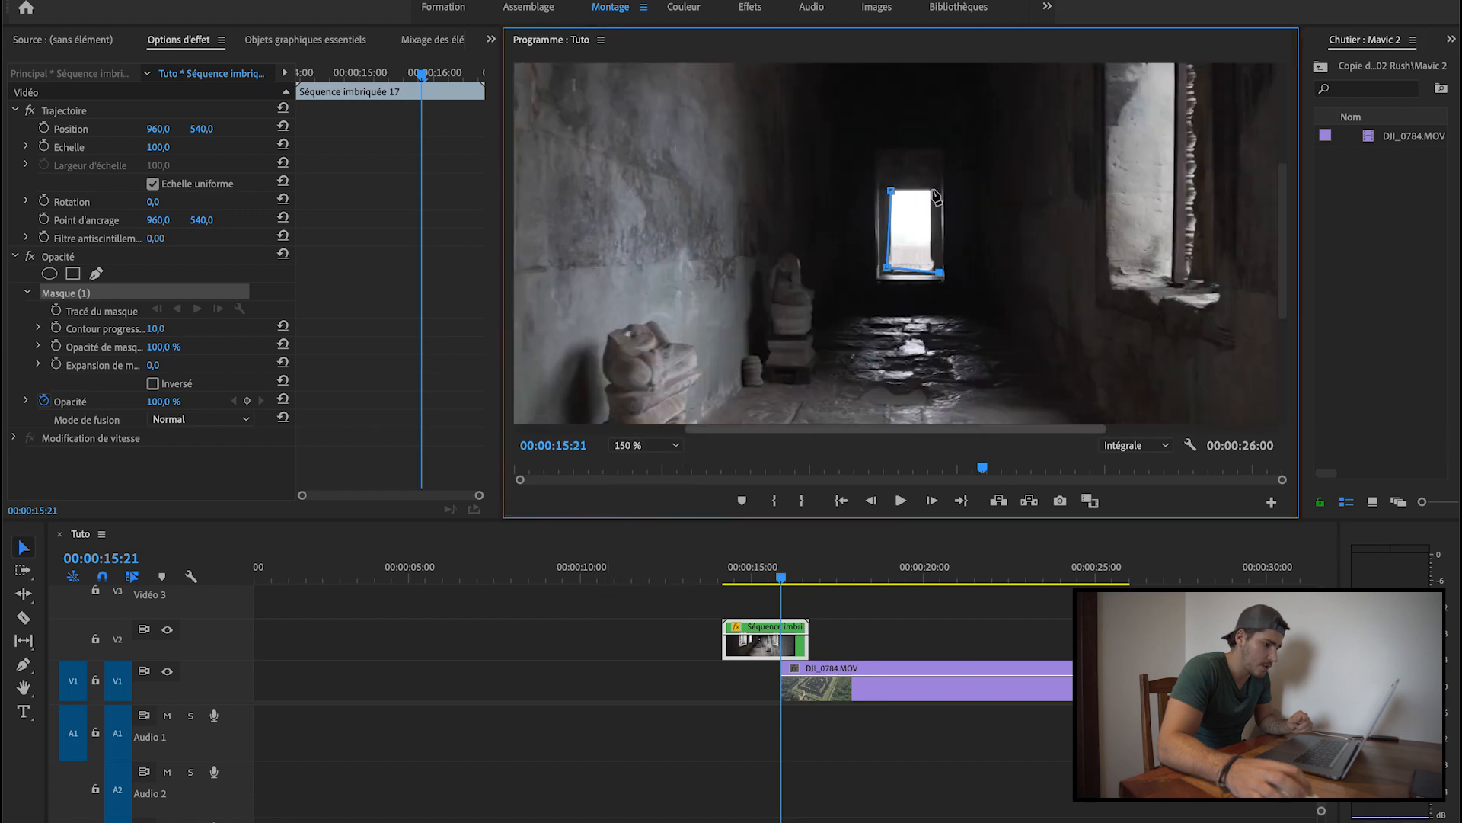
click(932, 190)
click(891, 190)
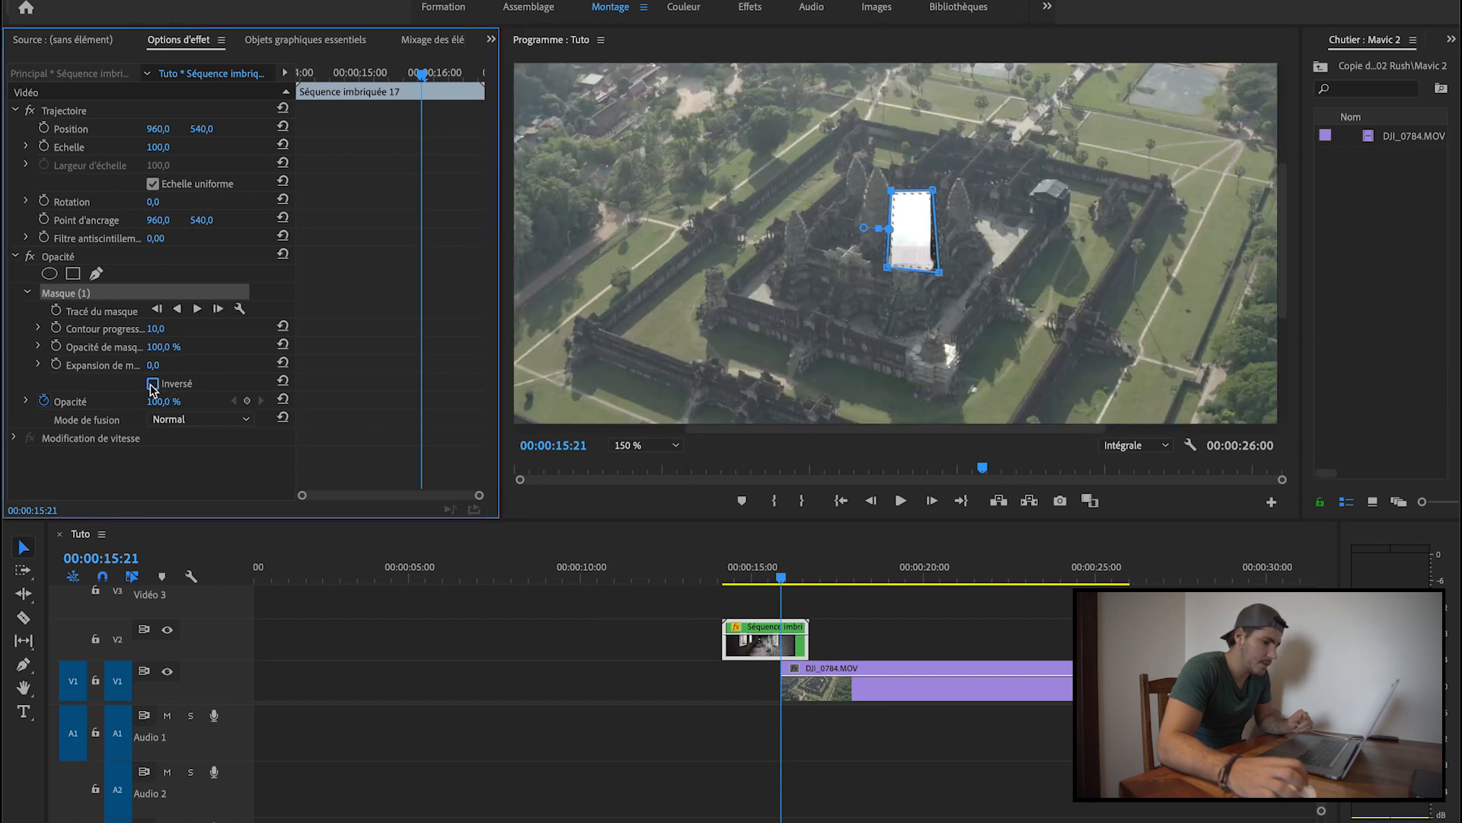
click(153, 384)
drag(885, 263, 887, 267)
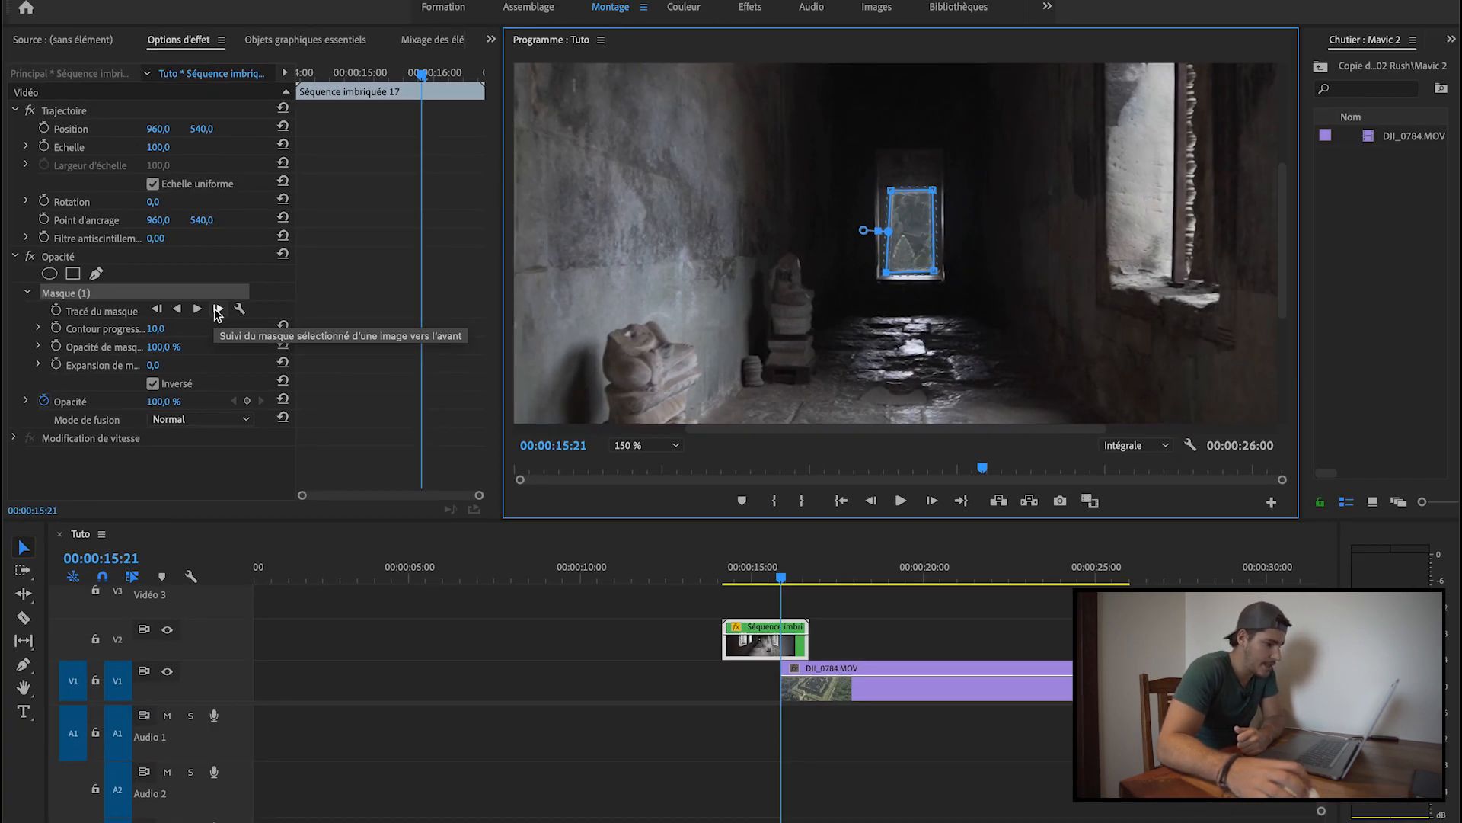
Track the mask forward one frame at a time from 00:00:15:21, refitting its corners to the window on each frame.
click(218, 309)
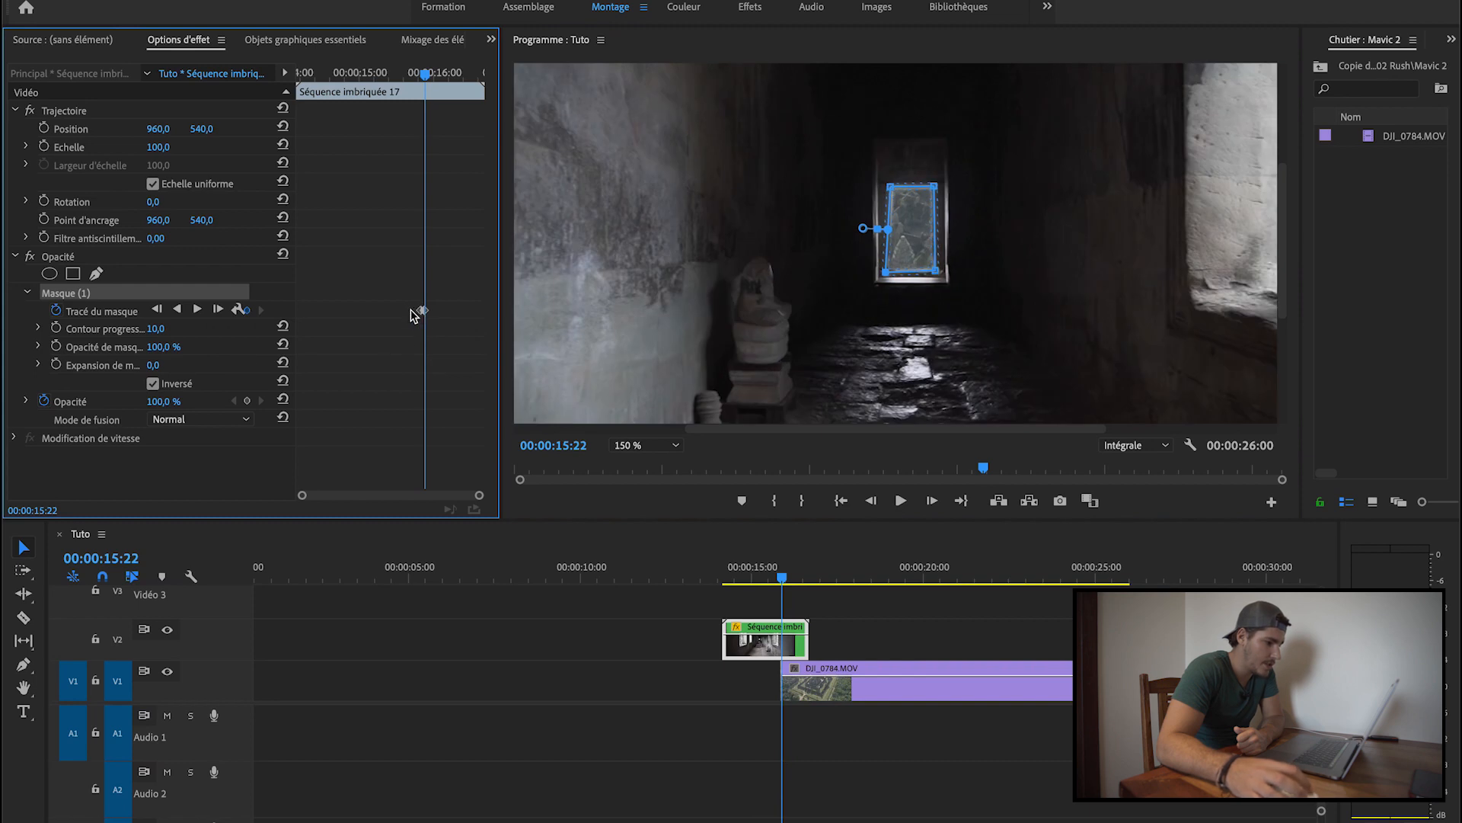
drag(890, 187, 937, 185)
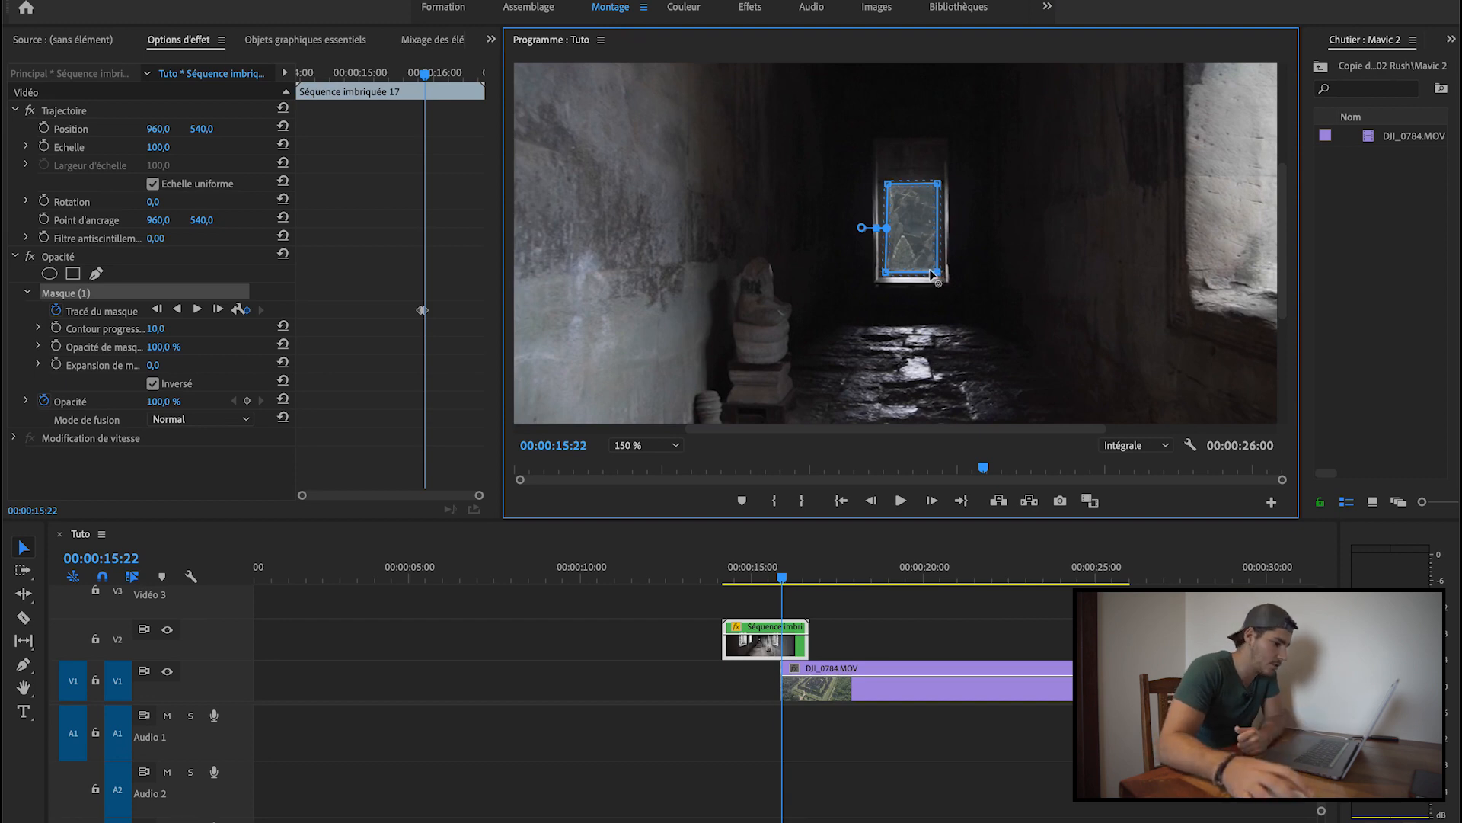
click(218, 309)
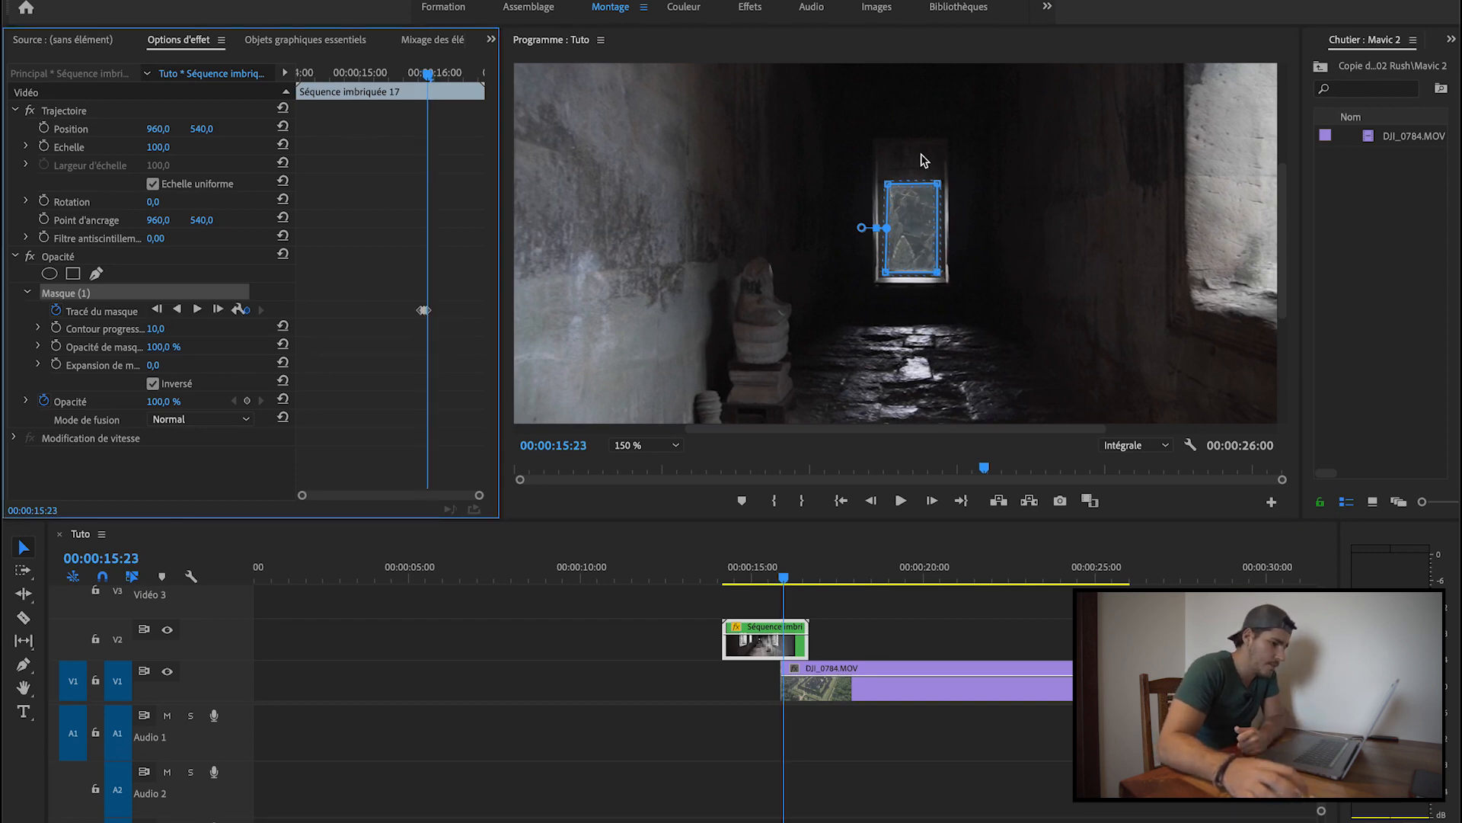
drag(944, 182, 936, 190)
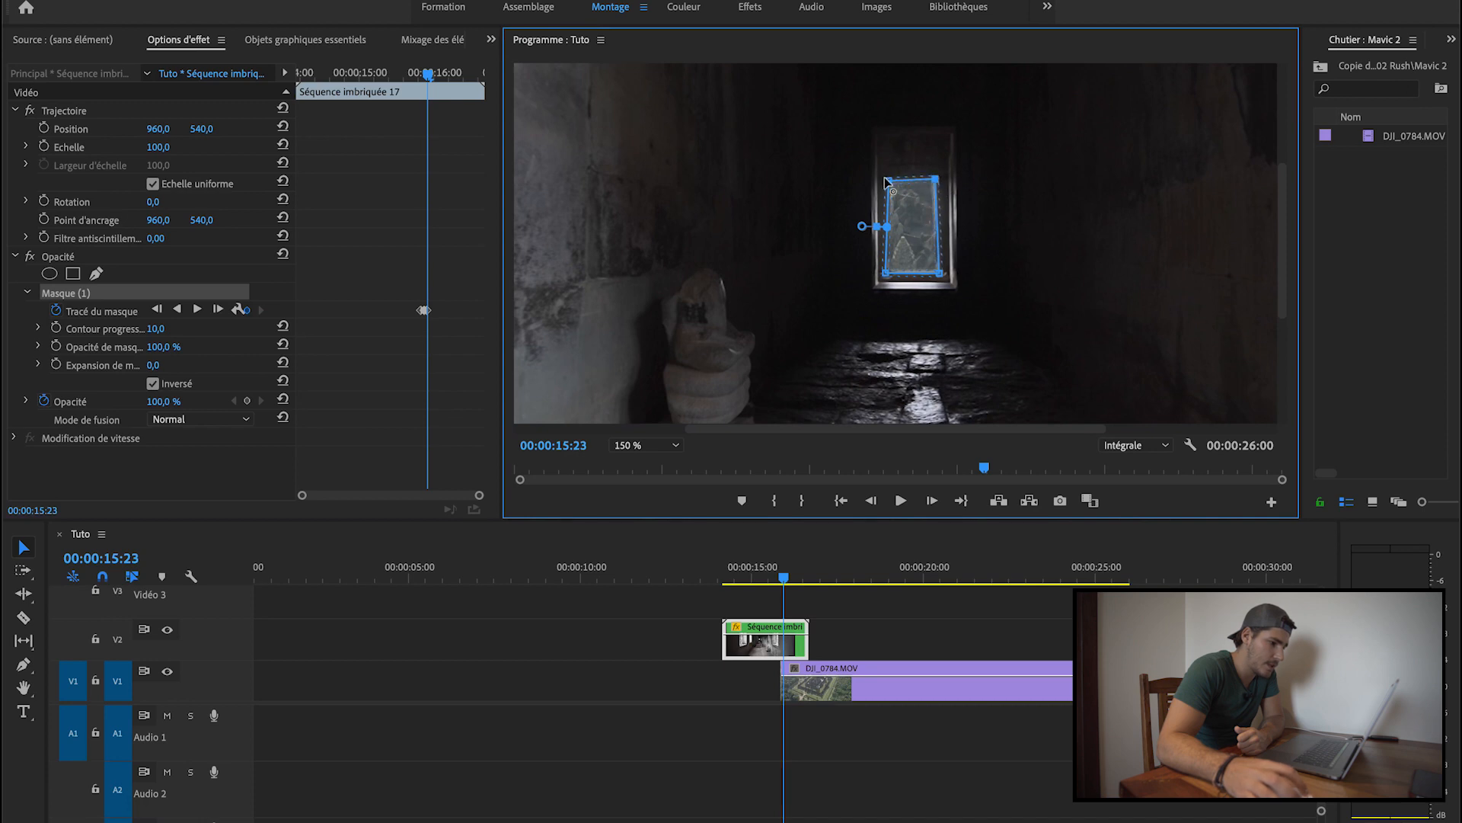
click(219, 310)
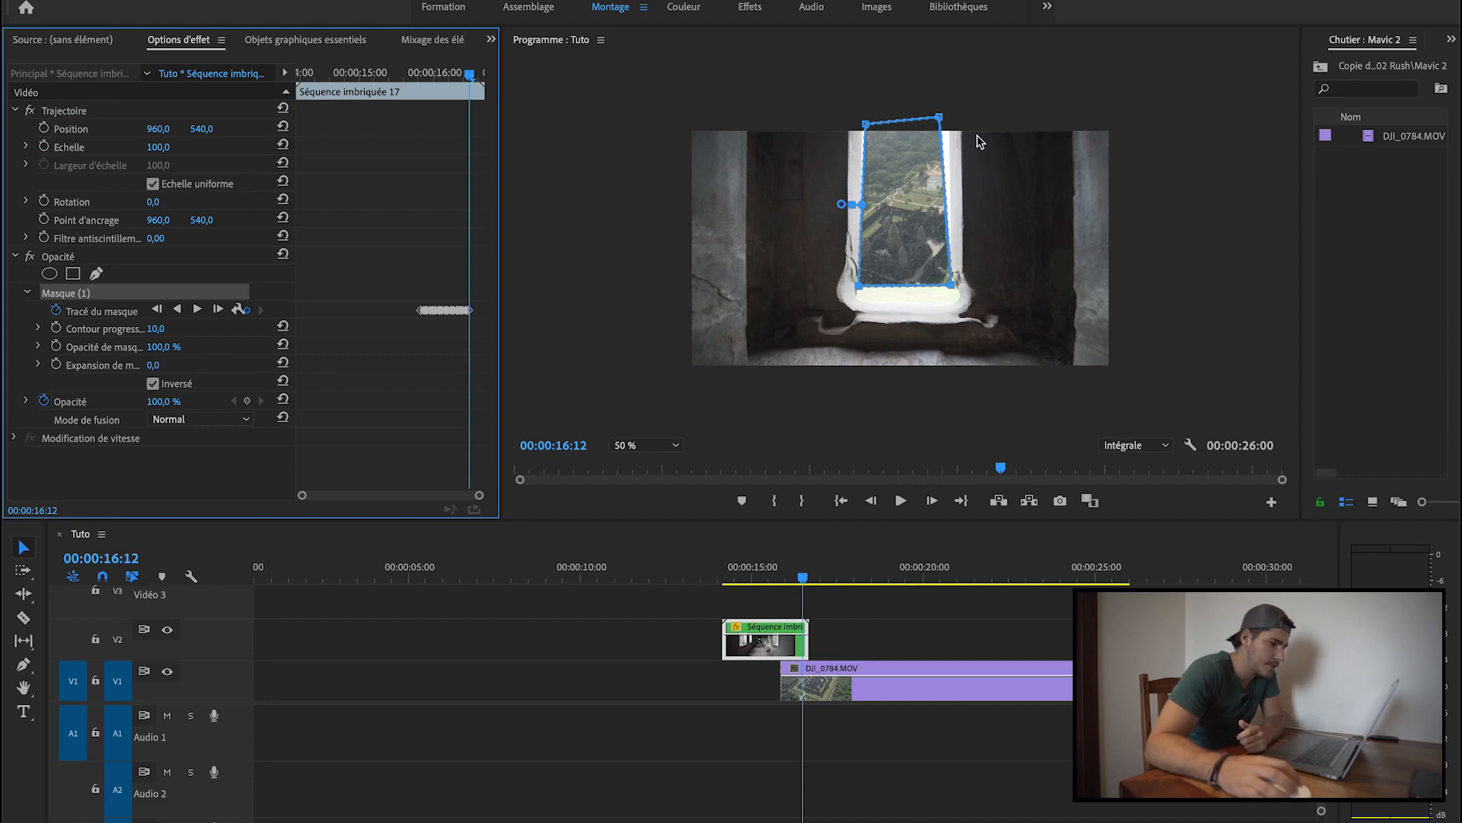
Fit the mask's corners to the window opening at 00:00:16:12 and keyframe its feather at 46.
drag(939, 117, 963, 114)
drag(963, 294, 977, 313)
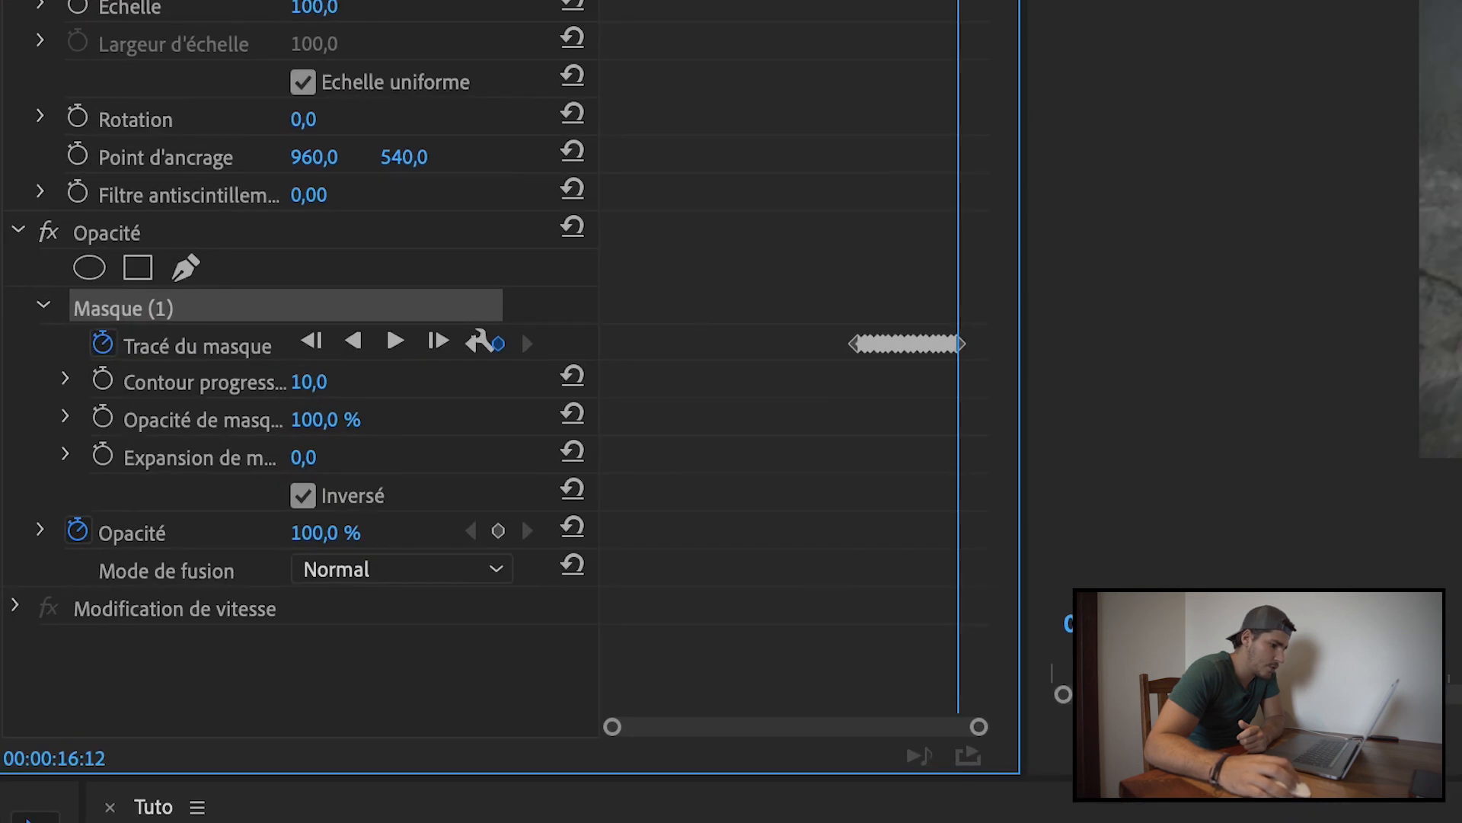
drag(308, 382, 319, 382)
drag(839, 126, 839, 119)
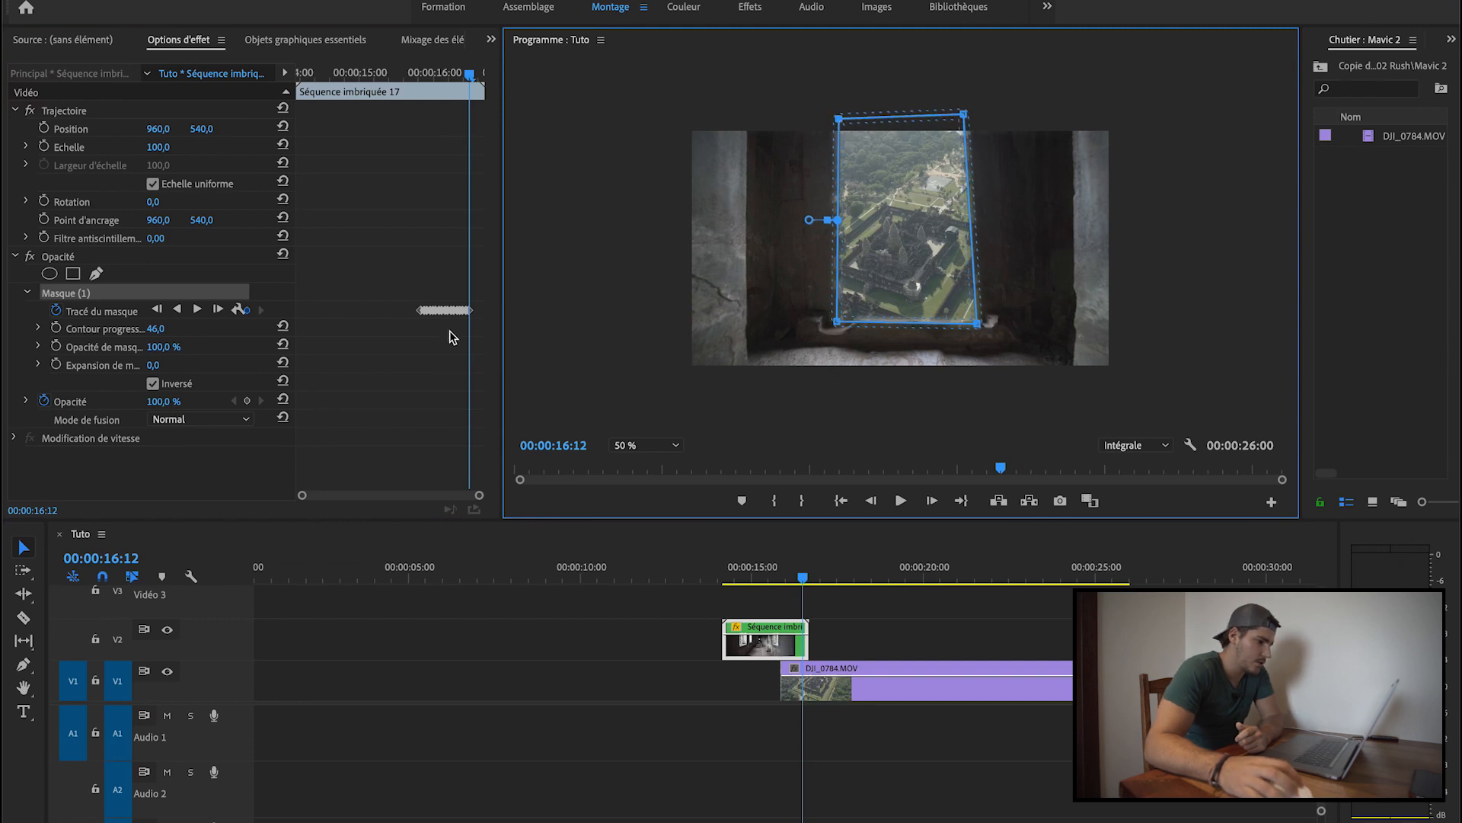
click(55, 330)
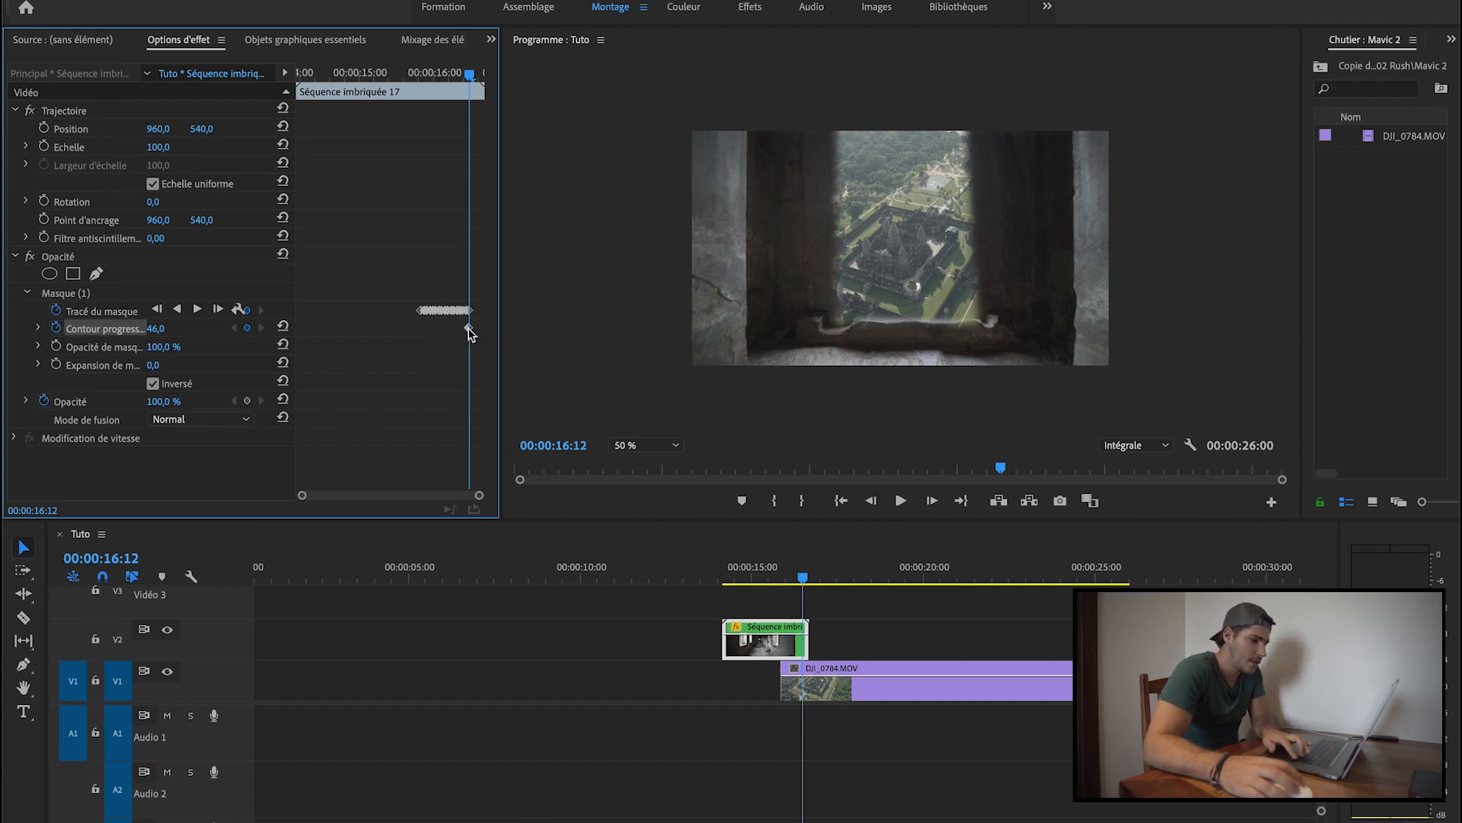
Step back and forth through the frames between about 00:00:16:04 and 00:00:16:12 to examine the mask's edges around the window.
key(Left)
key(Left)
key(Left)
key(Left)
key(Left)
key(Left)
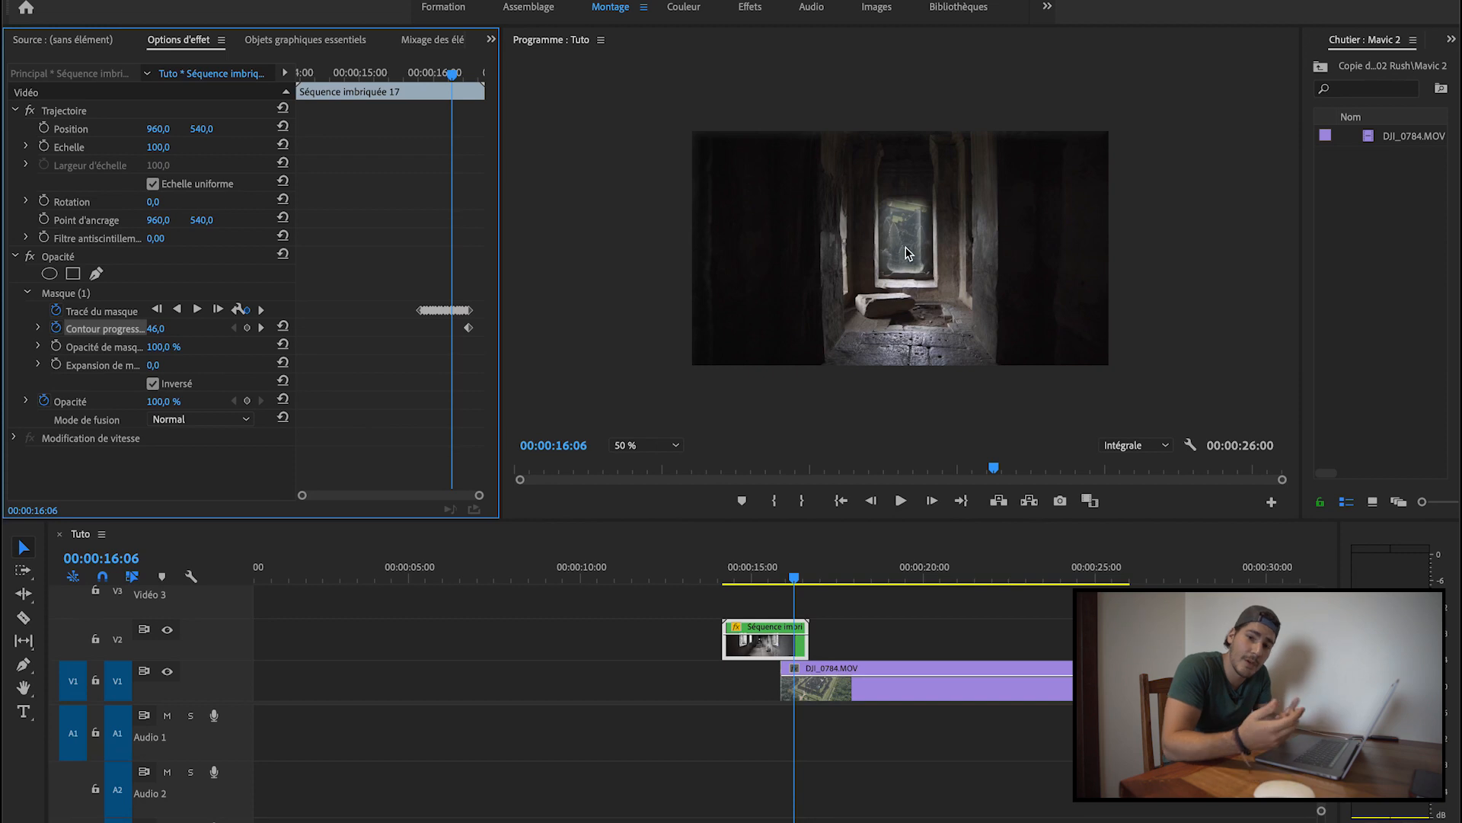
drag(455, 72, 465, 71)
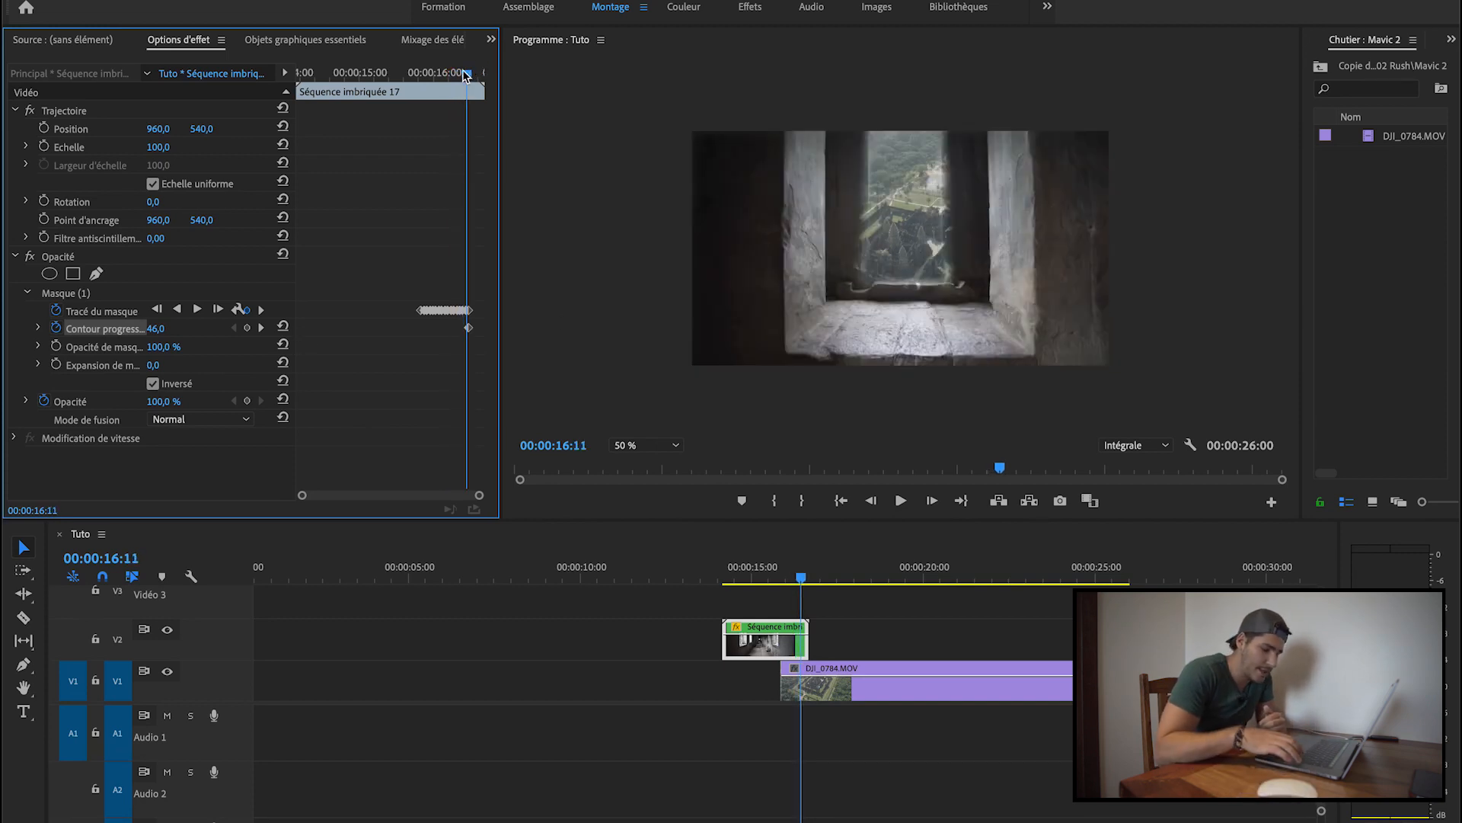
key(Left)
key(Left)
key(Left)
key(Left)
key(Left)
key(Left)
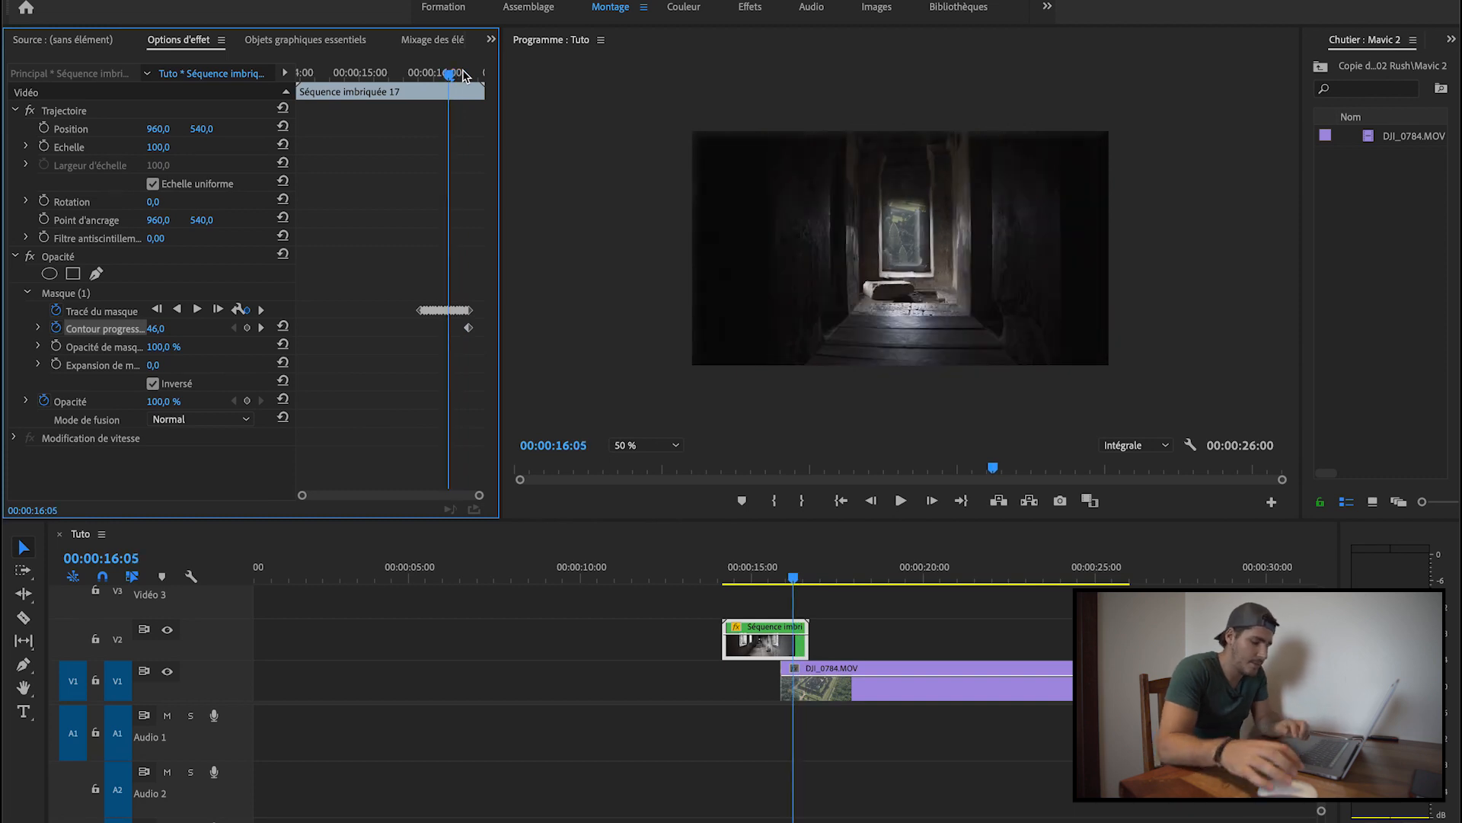
key(Right)
key(Right)
key(Right)
key(Right)
key(Right)
key(Right)
key(Right)
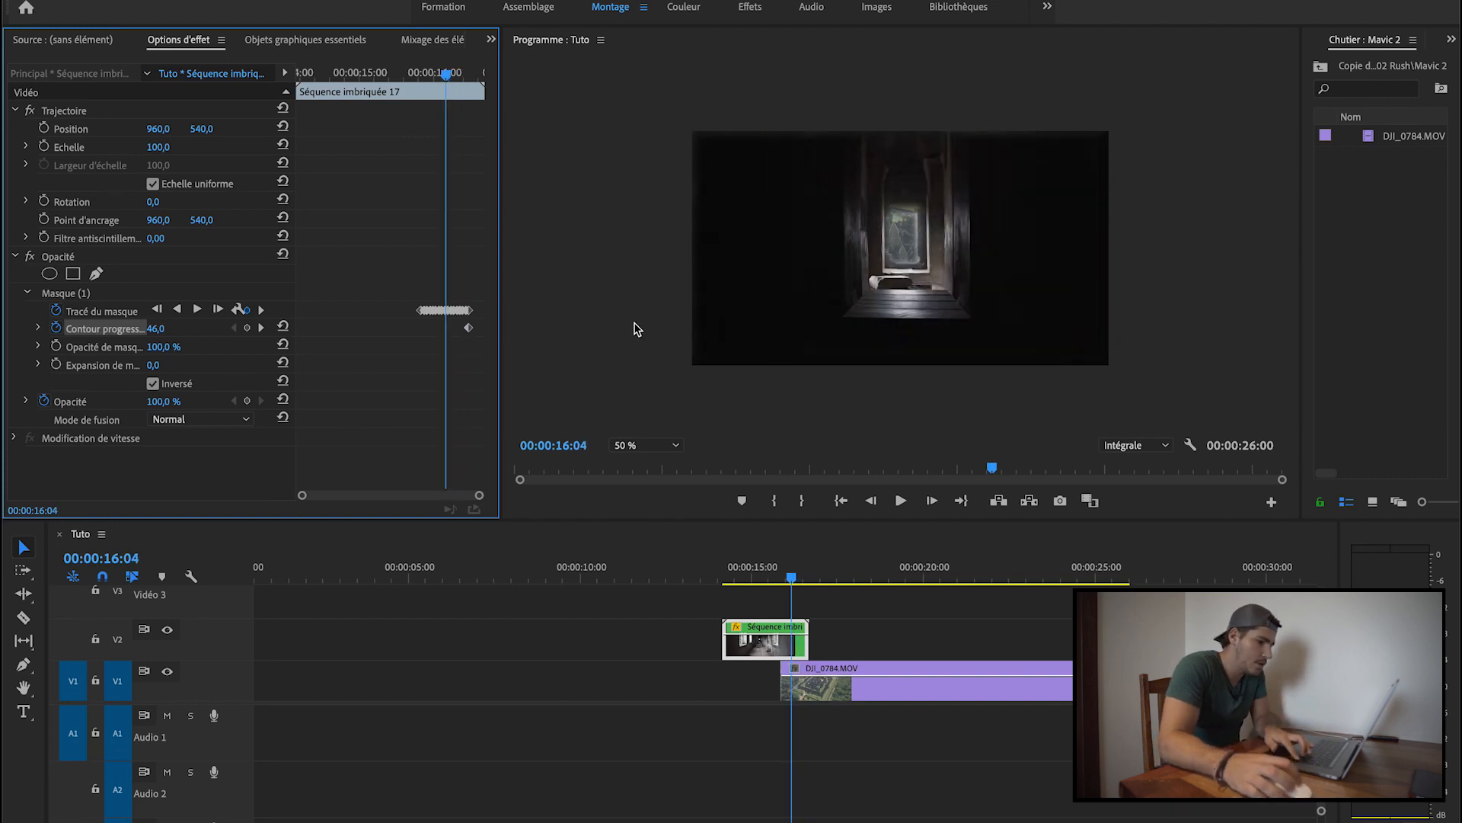
Keyframe the mask's feather at 10 on frame 00:00:16:11 and compare that frame with the one after it.
key(Right)
key(Left)
key(Left)
key(Right)
key(Left)
click(155, 329)
text(10)
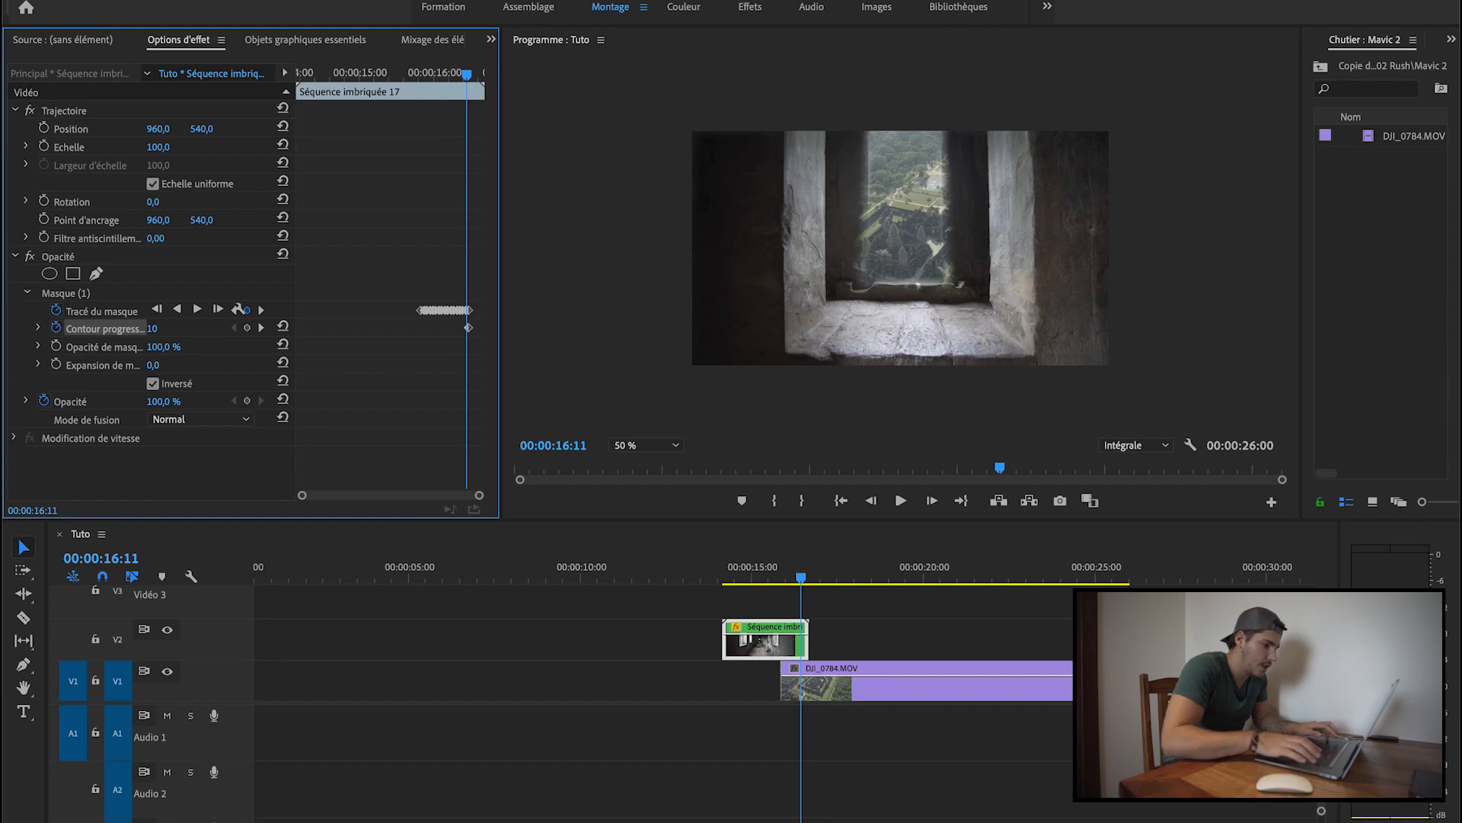
key(Return)
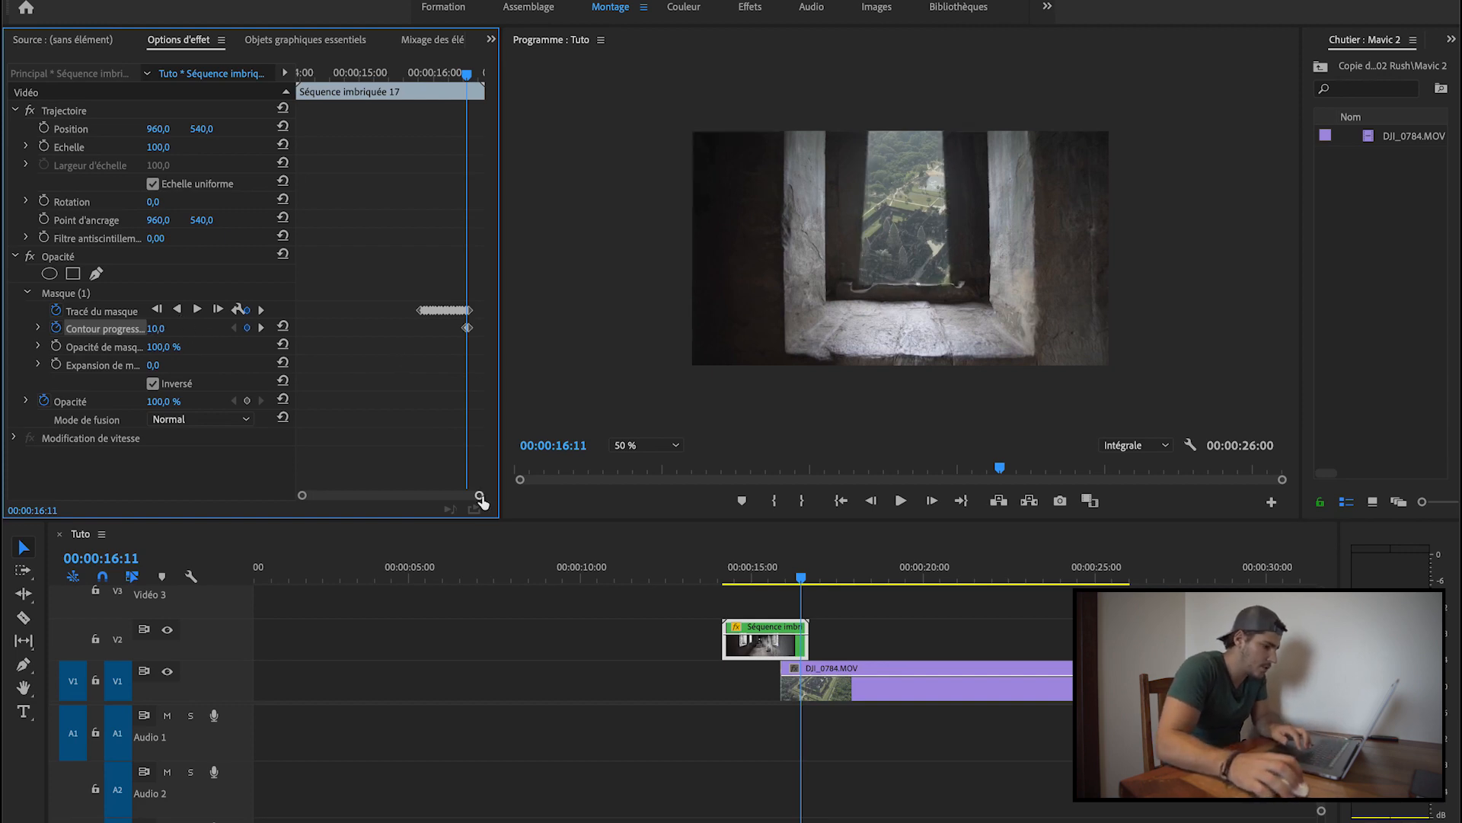
drag(481, 501, 386, 496)
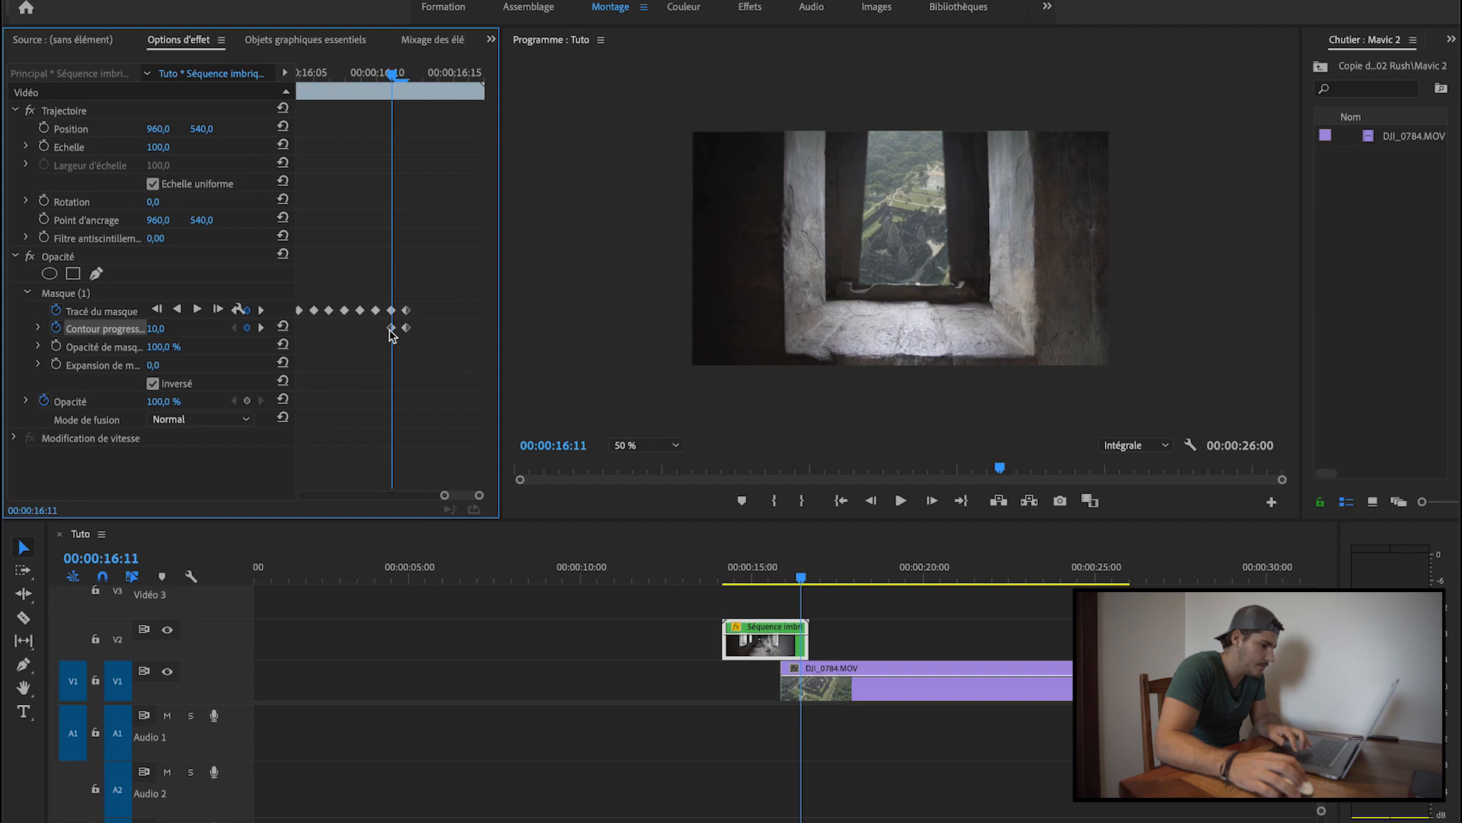
key(Right)
key(Left)
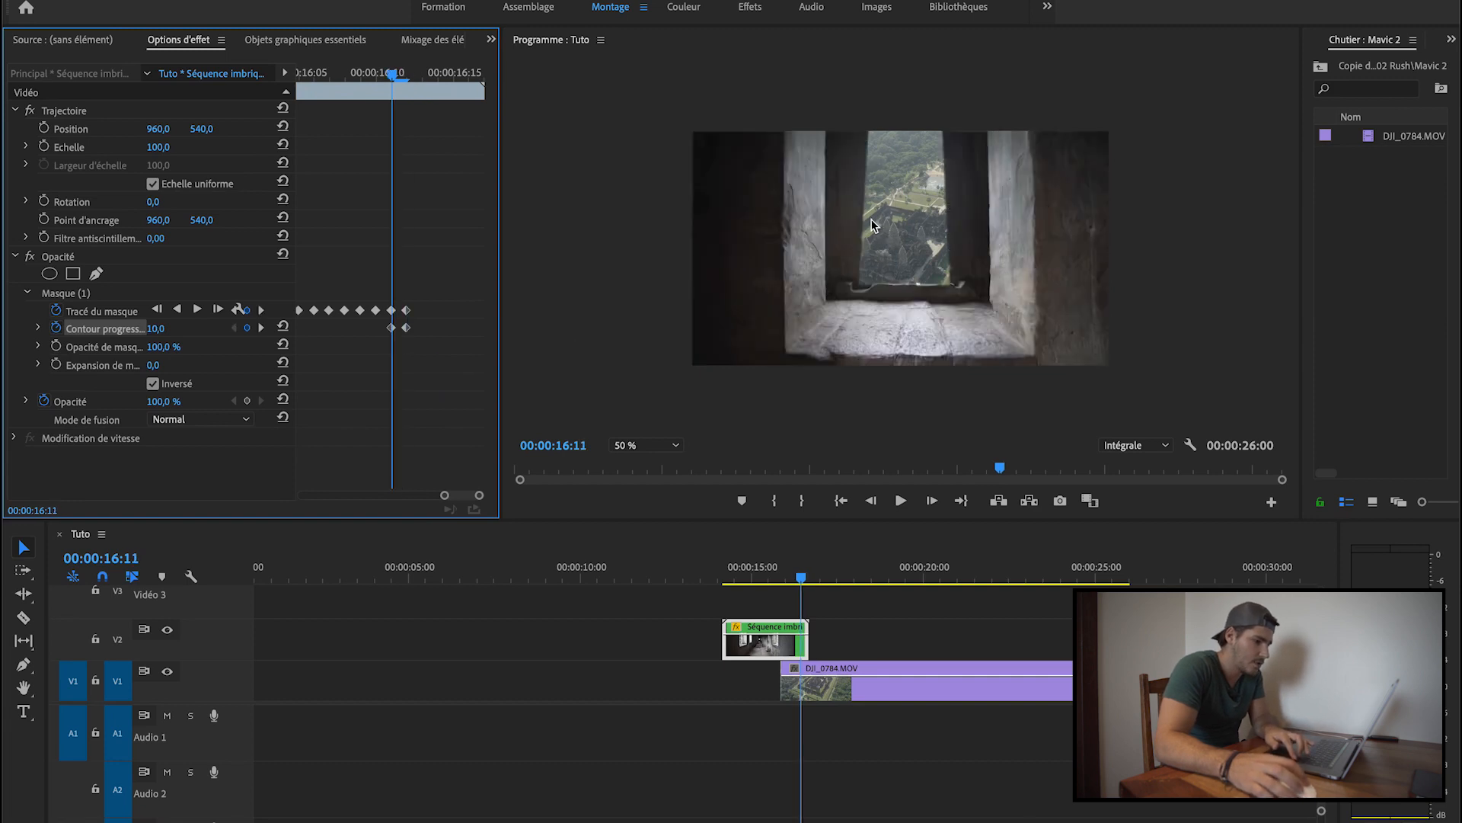
key(Right)
key(Left)
key(Right)
Track the mask one frame forward to 00:00:16:13 and spread its four corners outward to cover the bright window walls.
key(shift+3)
click(75, 293)
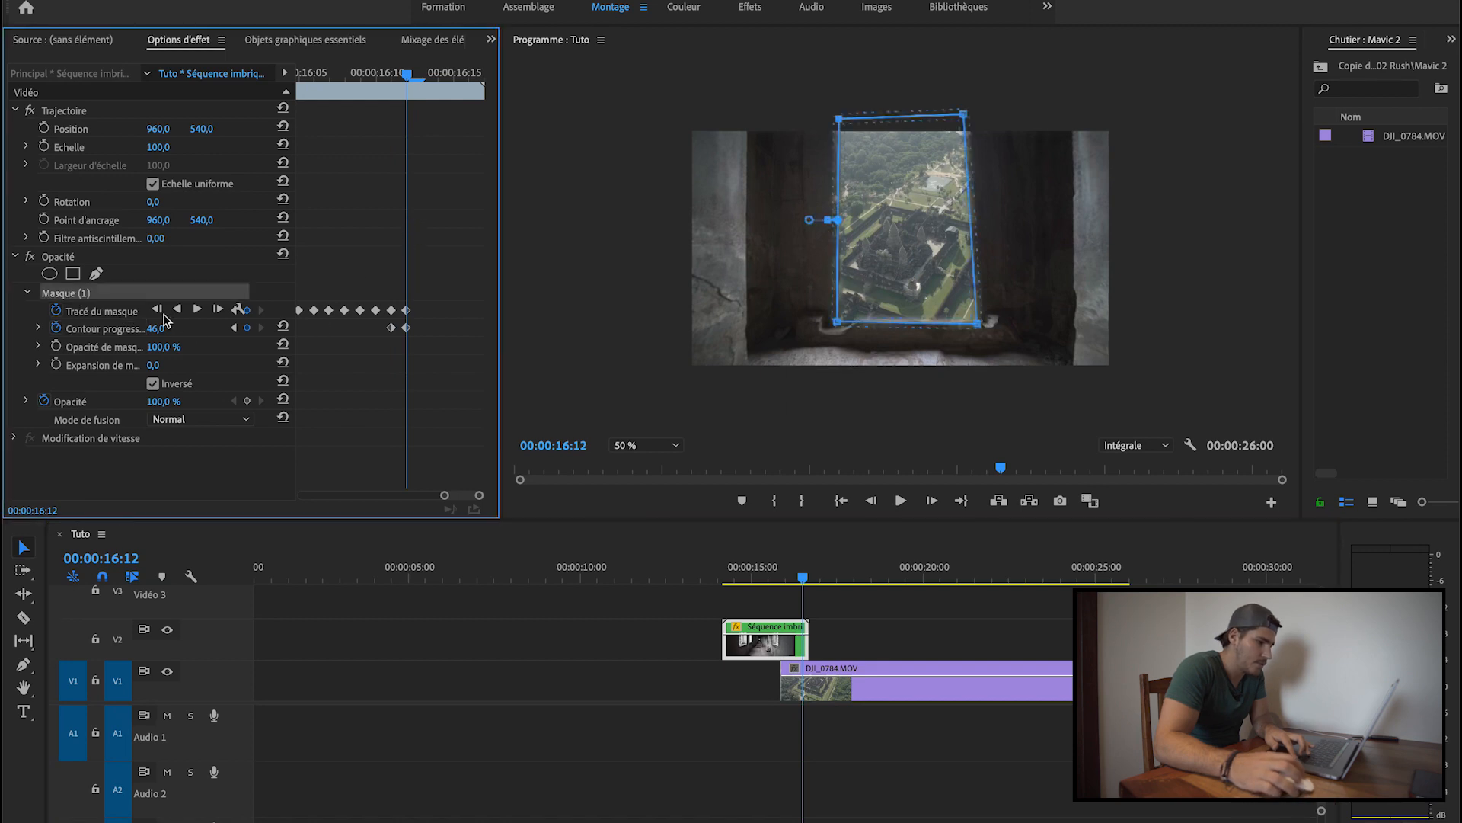
click(218, 311)
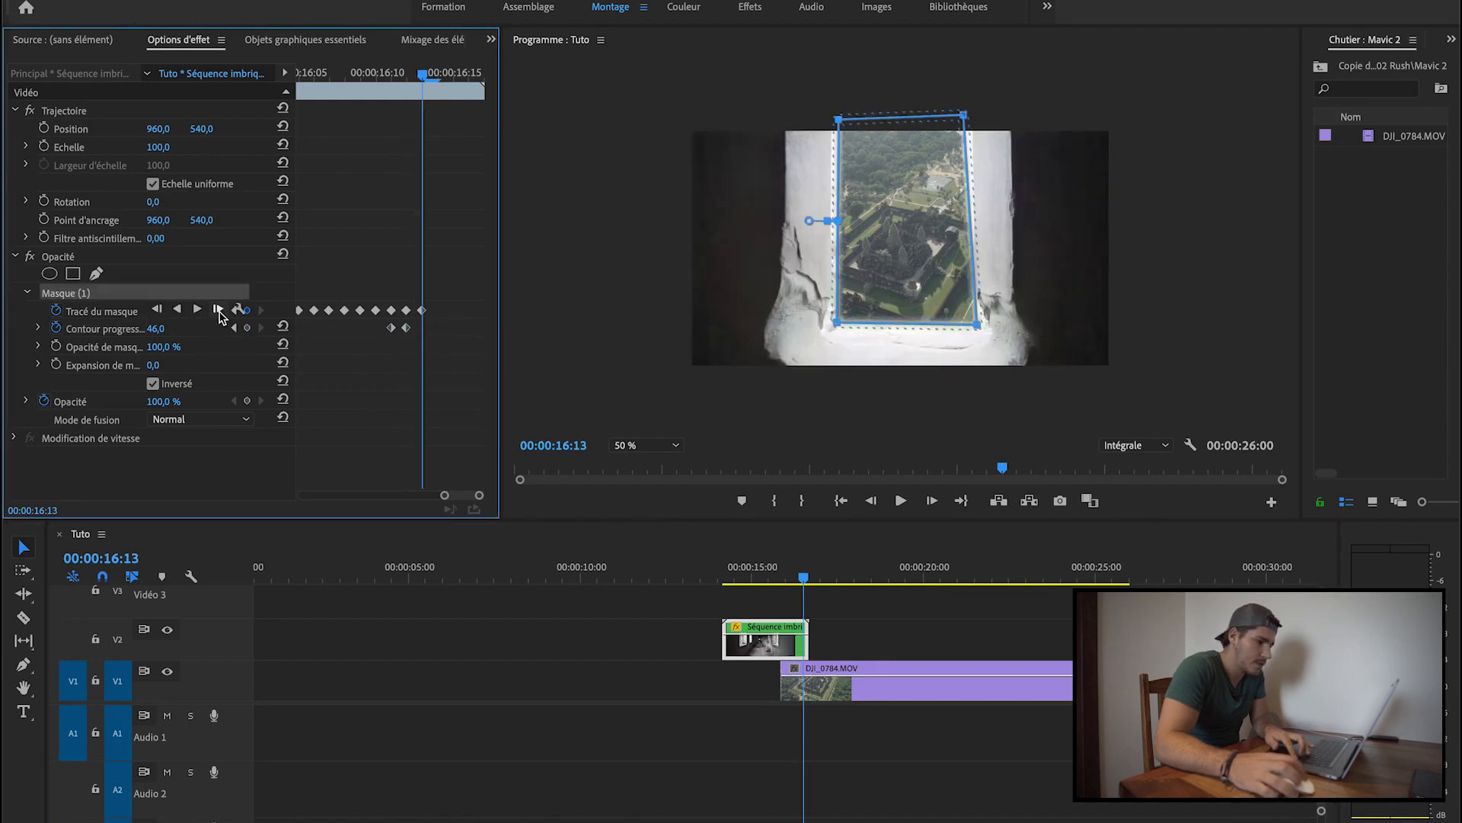
drag(964, 118, 1023, 114)
drag(980, 328, 1041, 386)
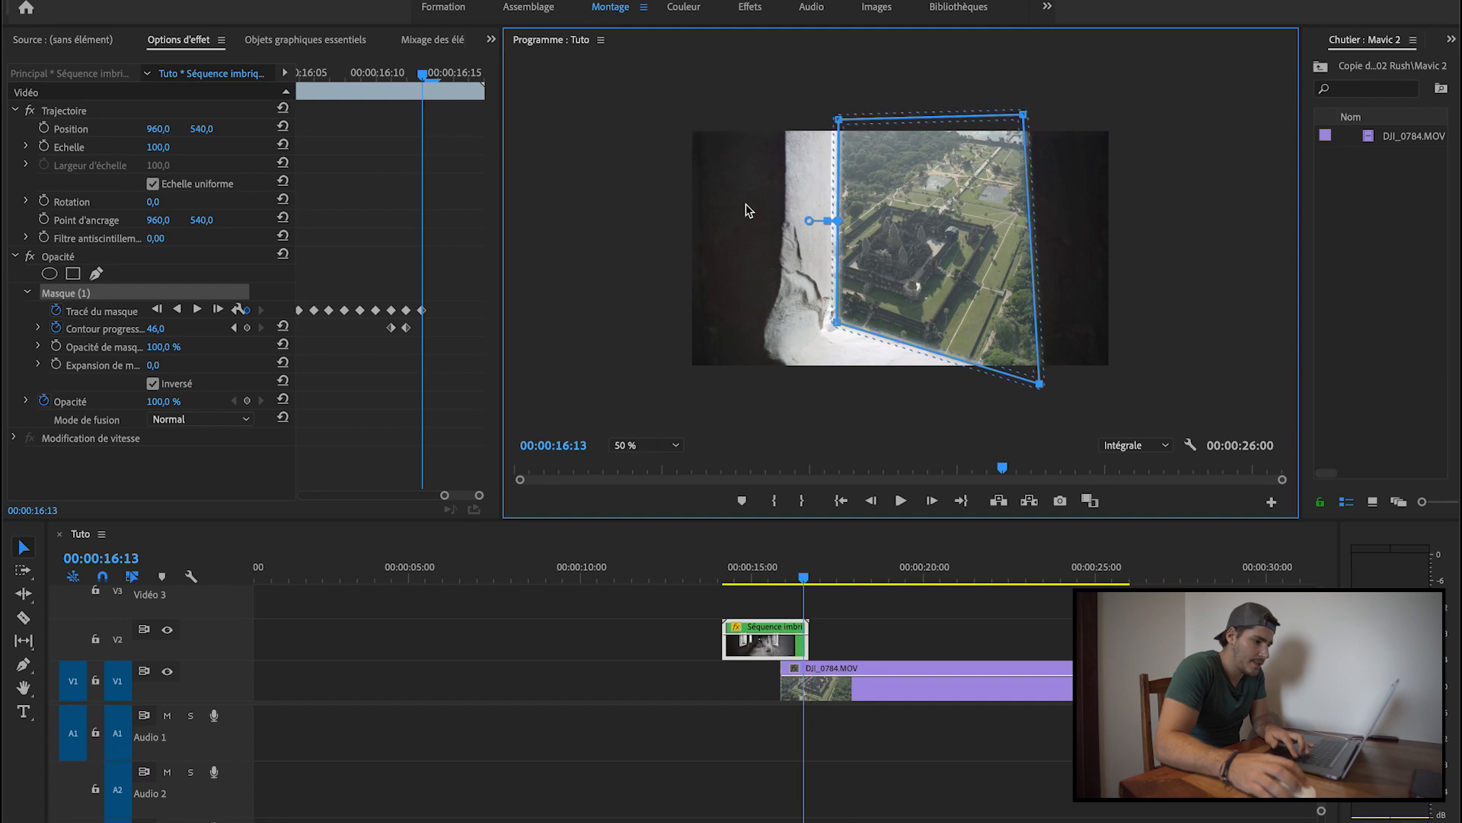
drag(838, 323, 758, 392)
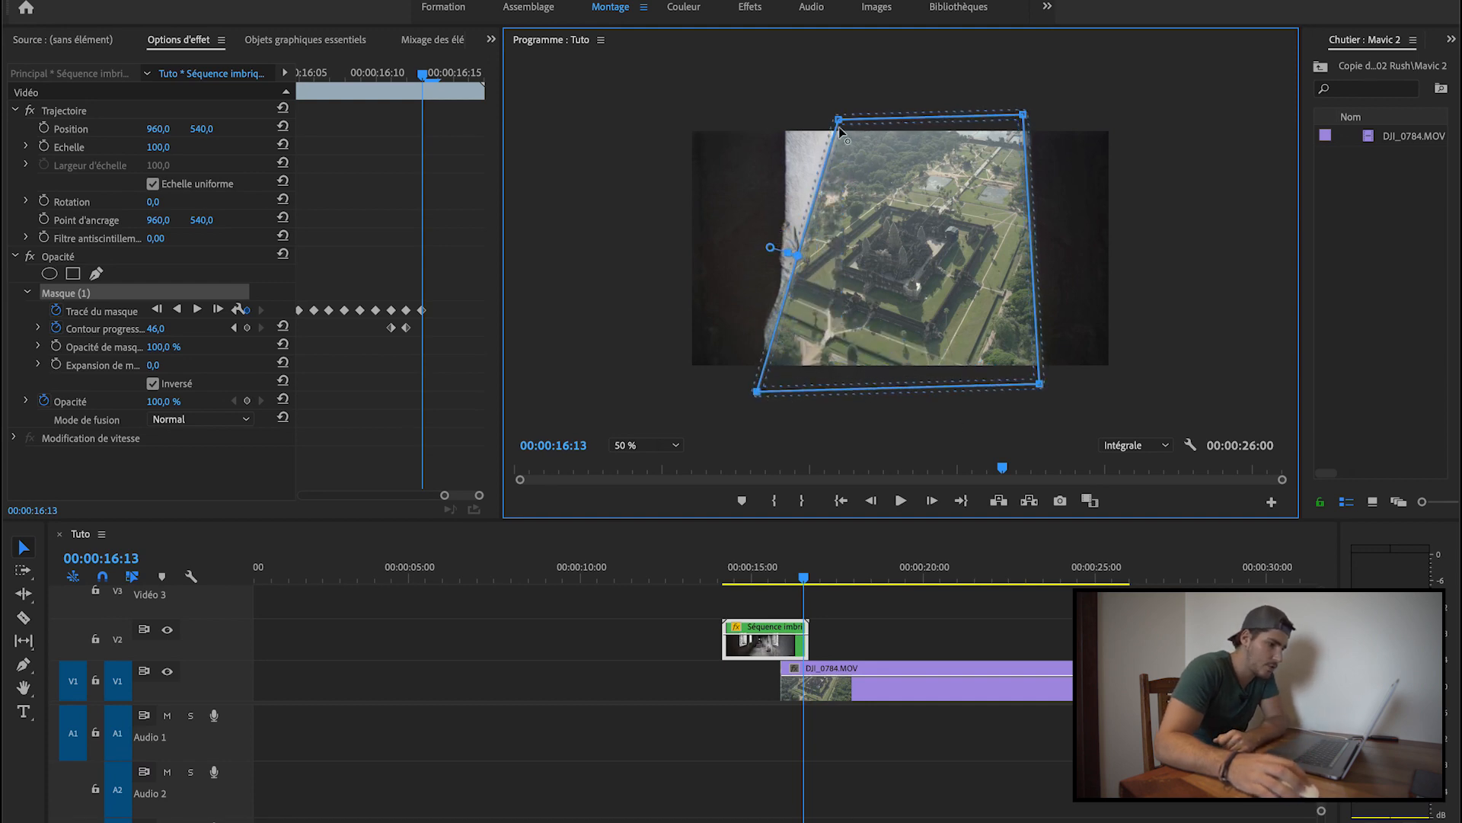
drag(838, 122, 774, 115)
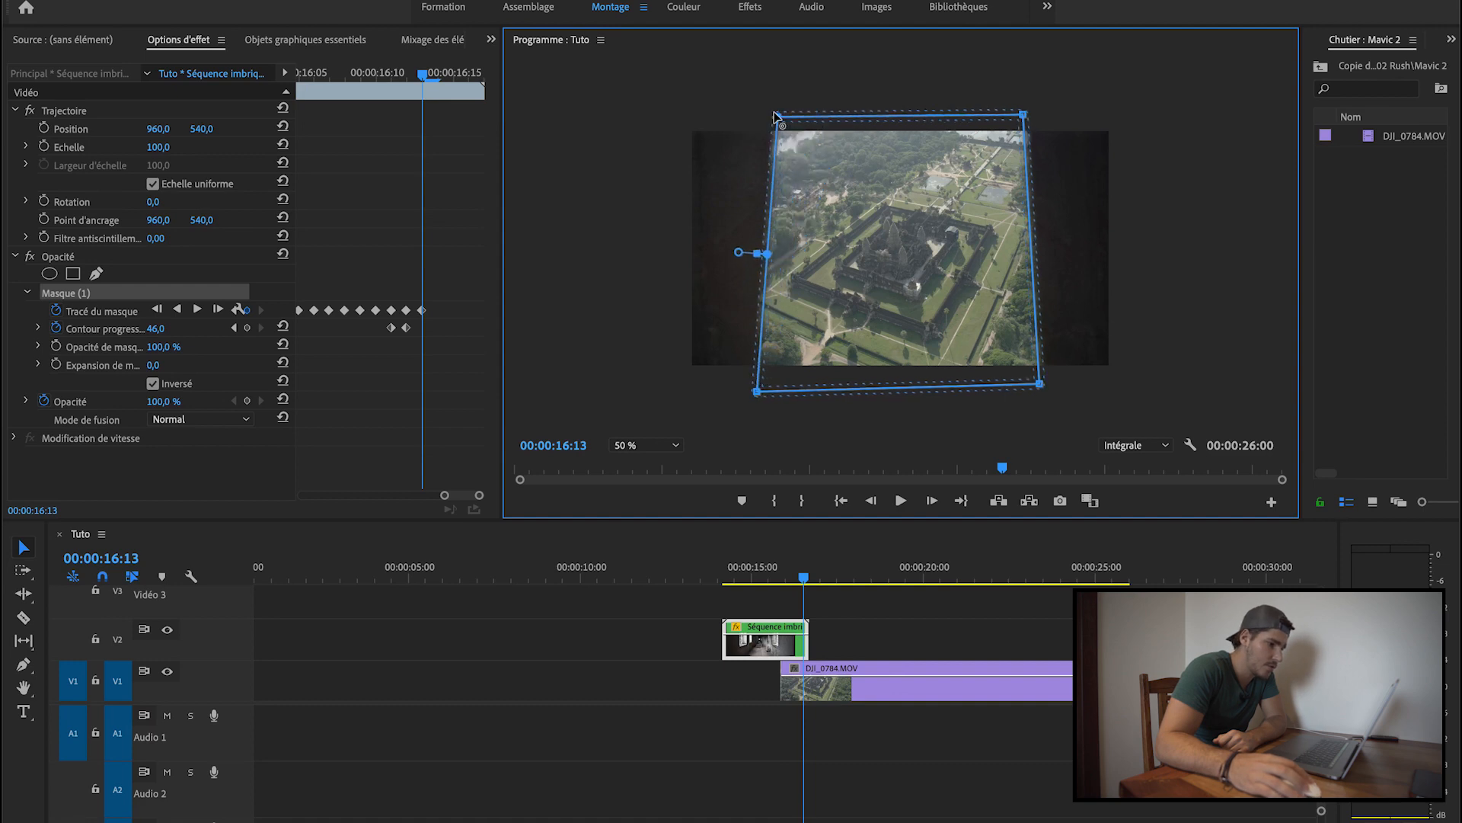
click(217, 310)
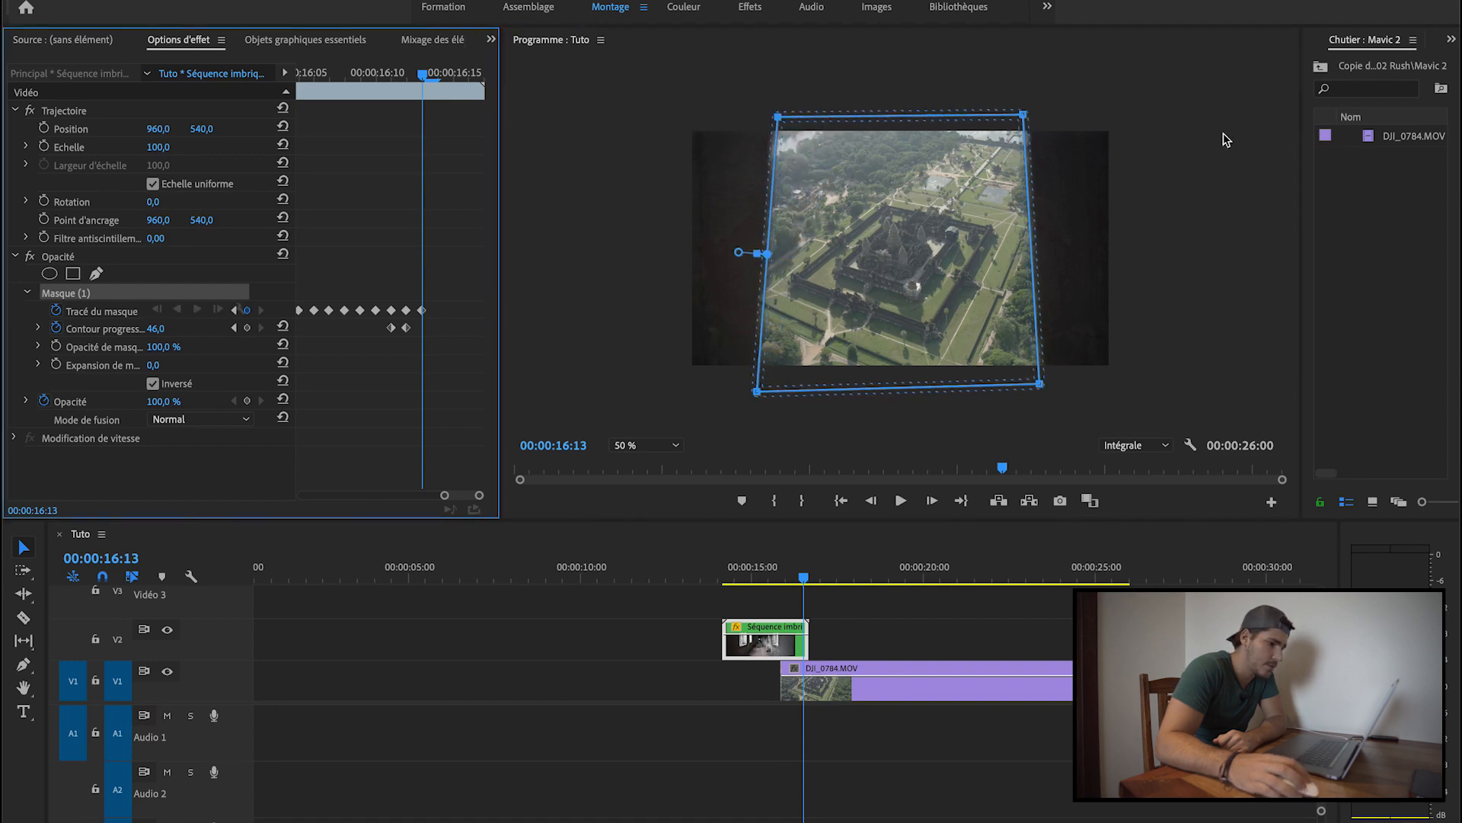
Select the nested clip's mask at 00:00:15:23 and widen its corners slightly to fit the window opening.
click(838, 642)
key(Up)
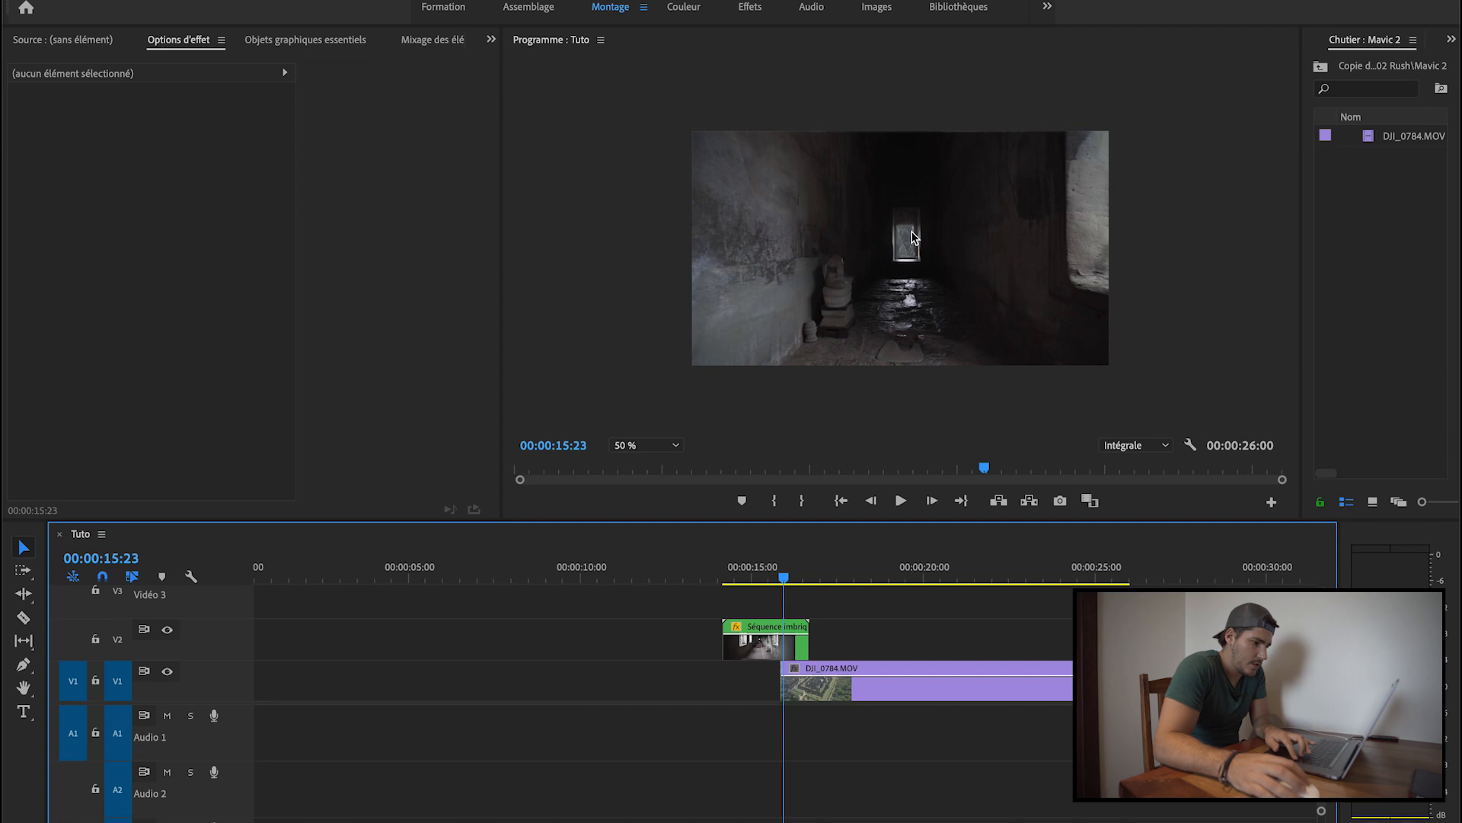
click(661, 449)
click(663, 619)
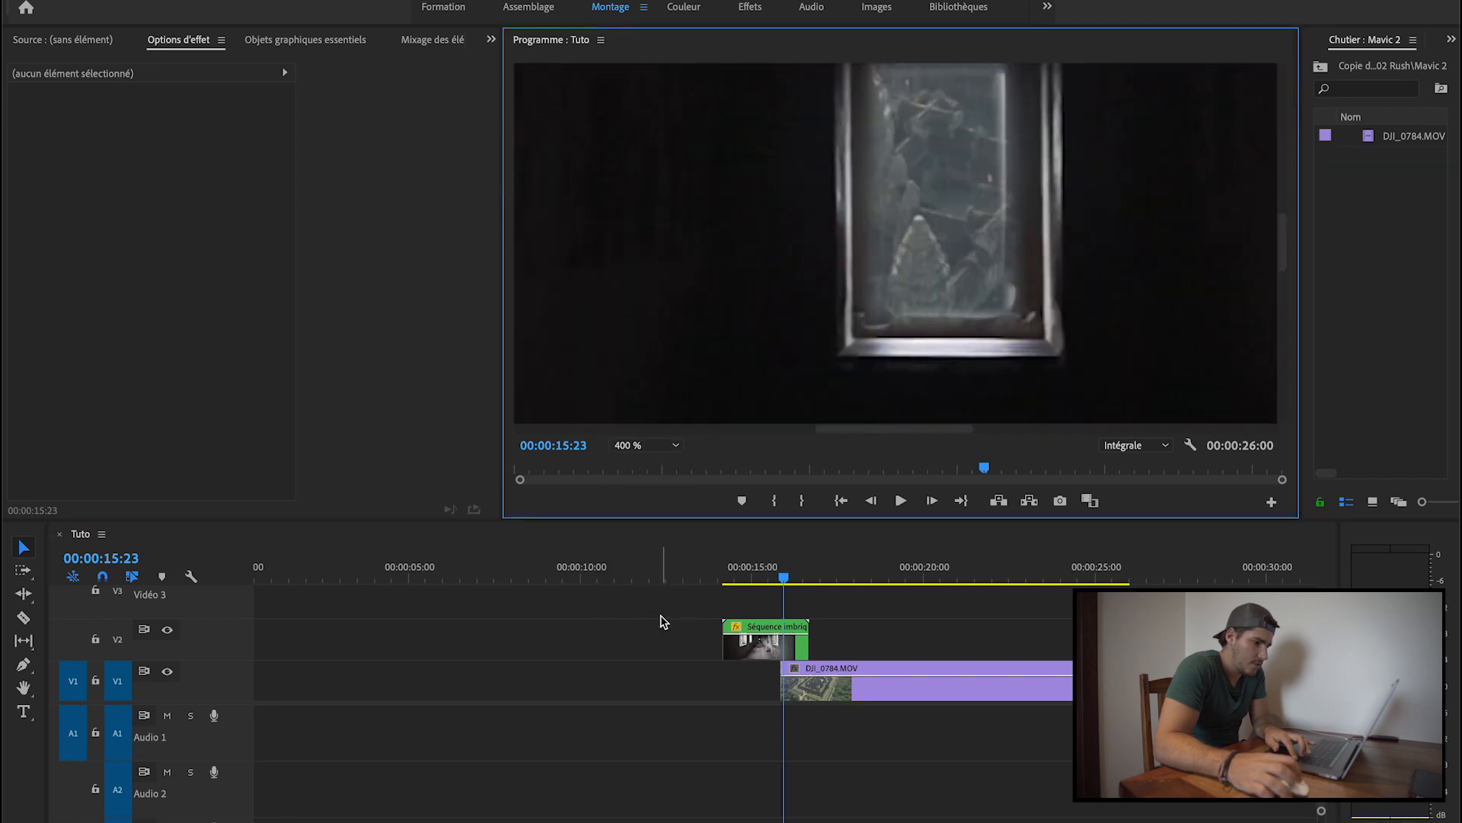
click(788, 648)
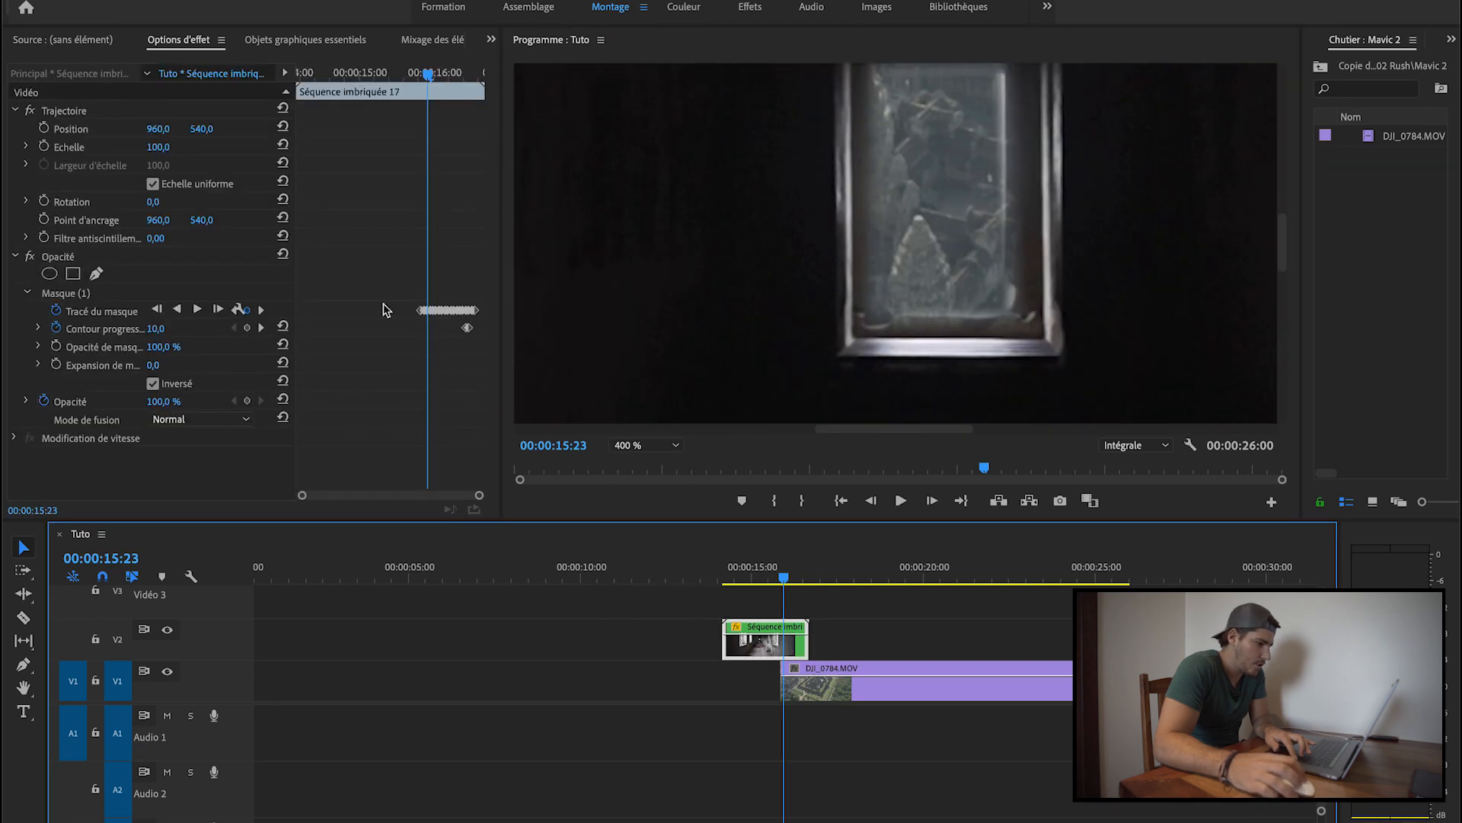
click(93, 300)
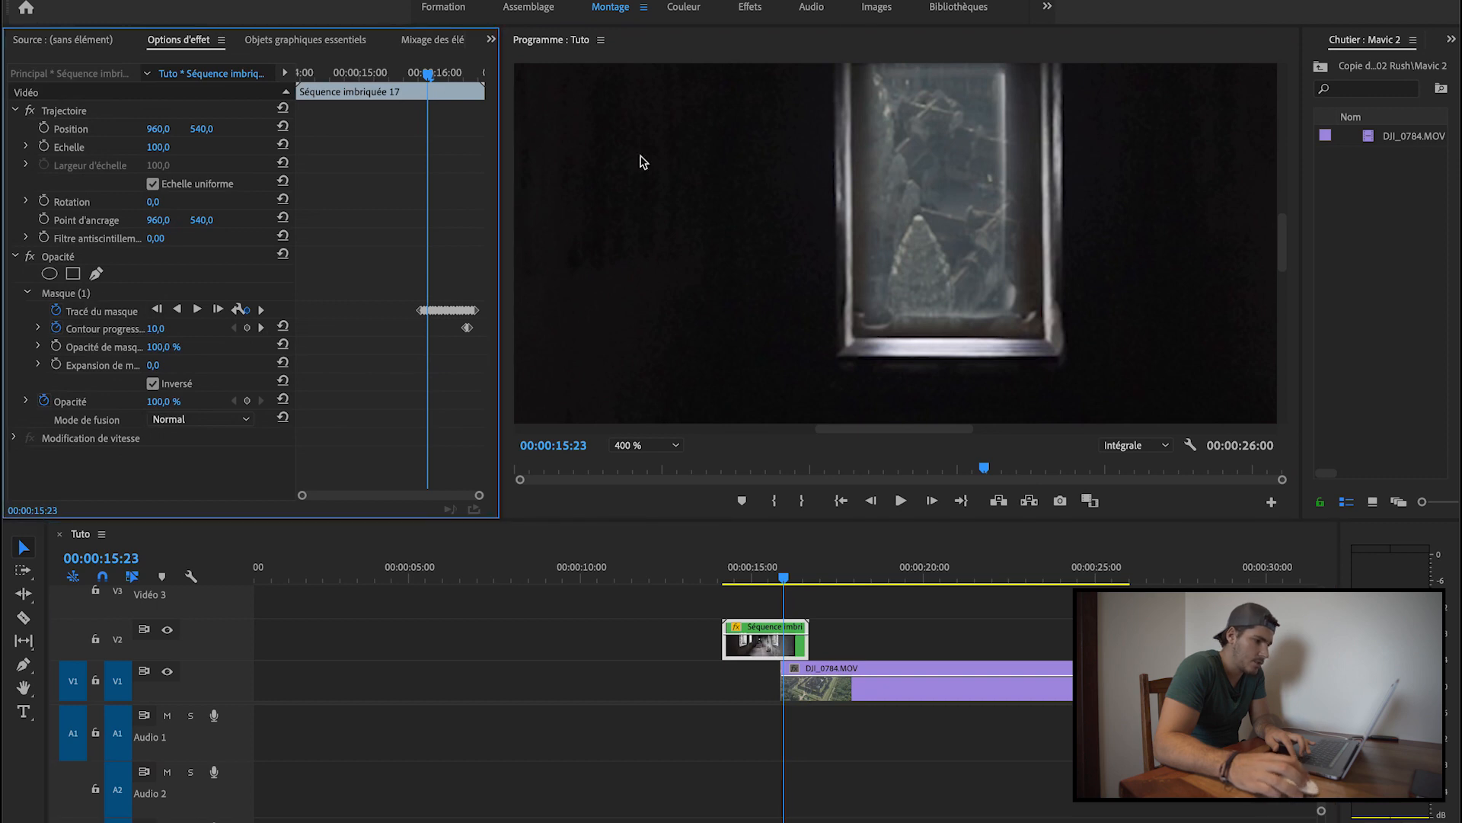
click(80, 294)
drag(1006, 68, 1013, 68)
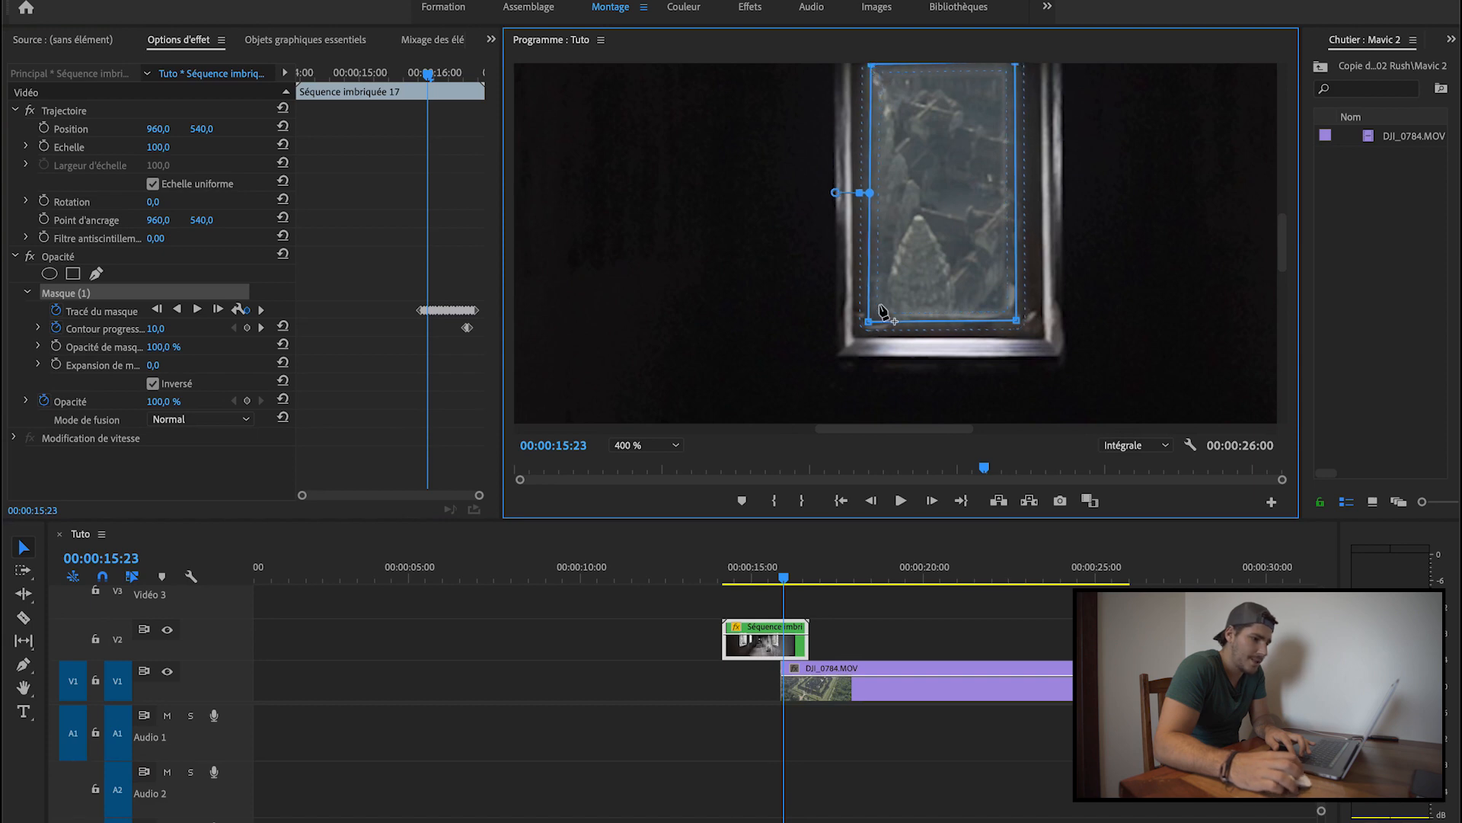
drag(1018, 326, 1023, 329)
click(796, 606)
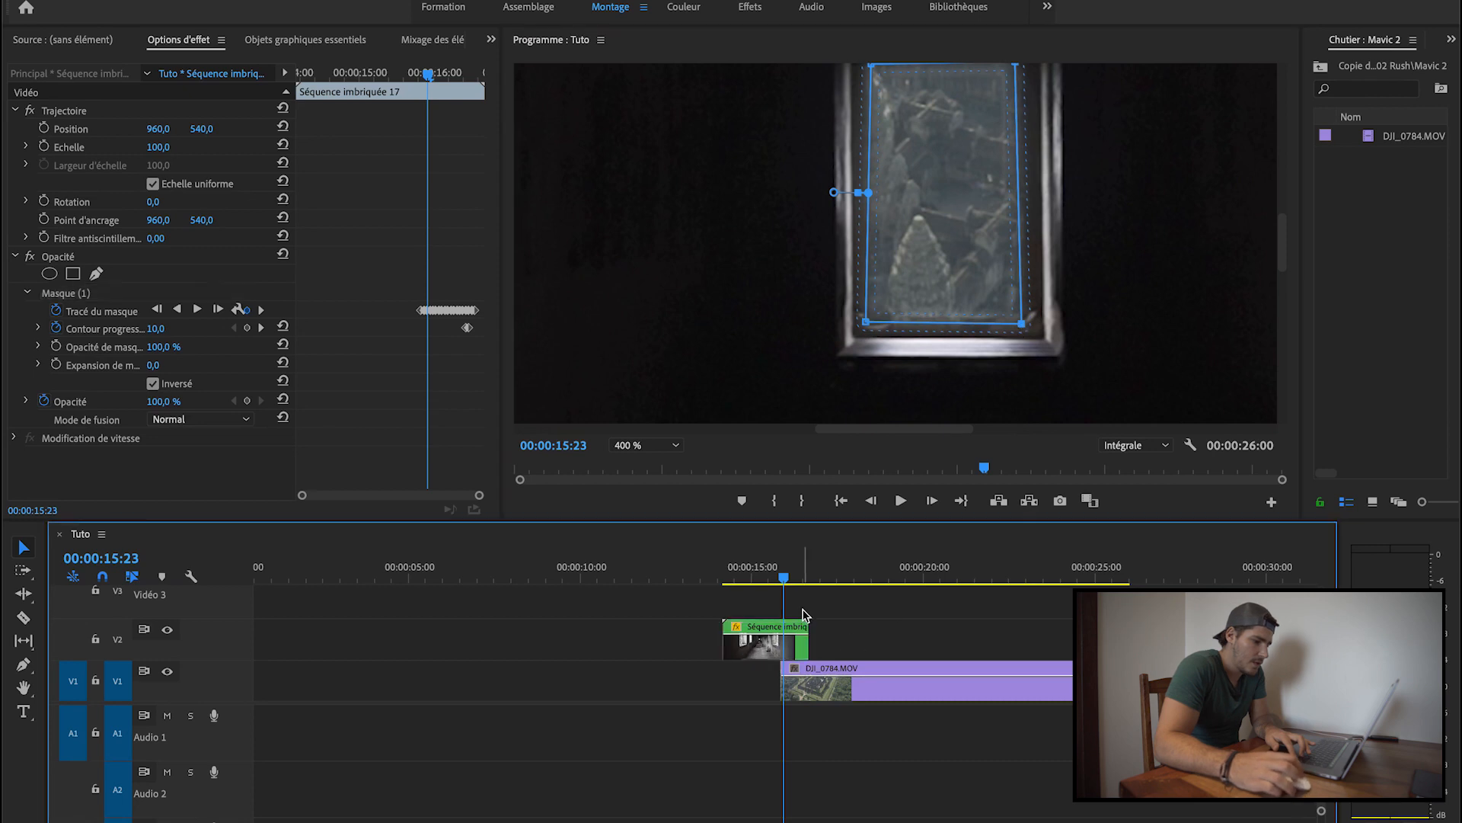
Step frame by frame through the nested clip between about 00:00:15:11 and 00:00:15:21 to examine the mask before the aerial clip starts.
click(783, 579)
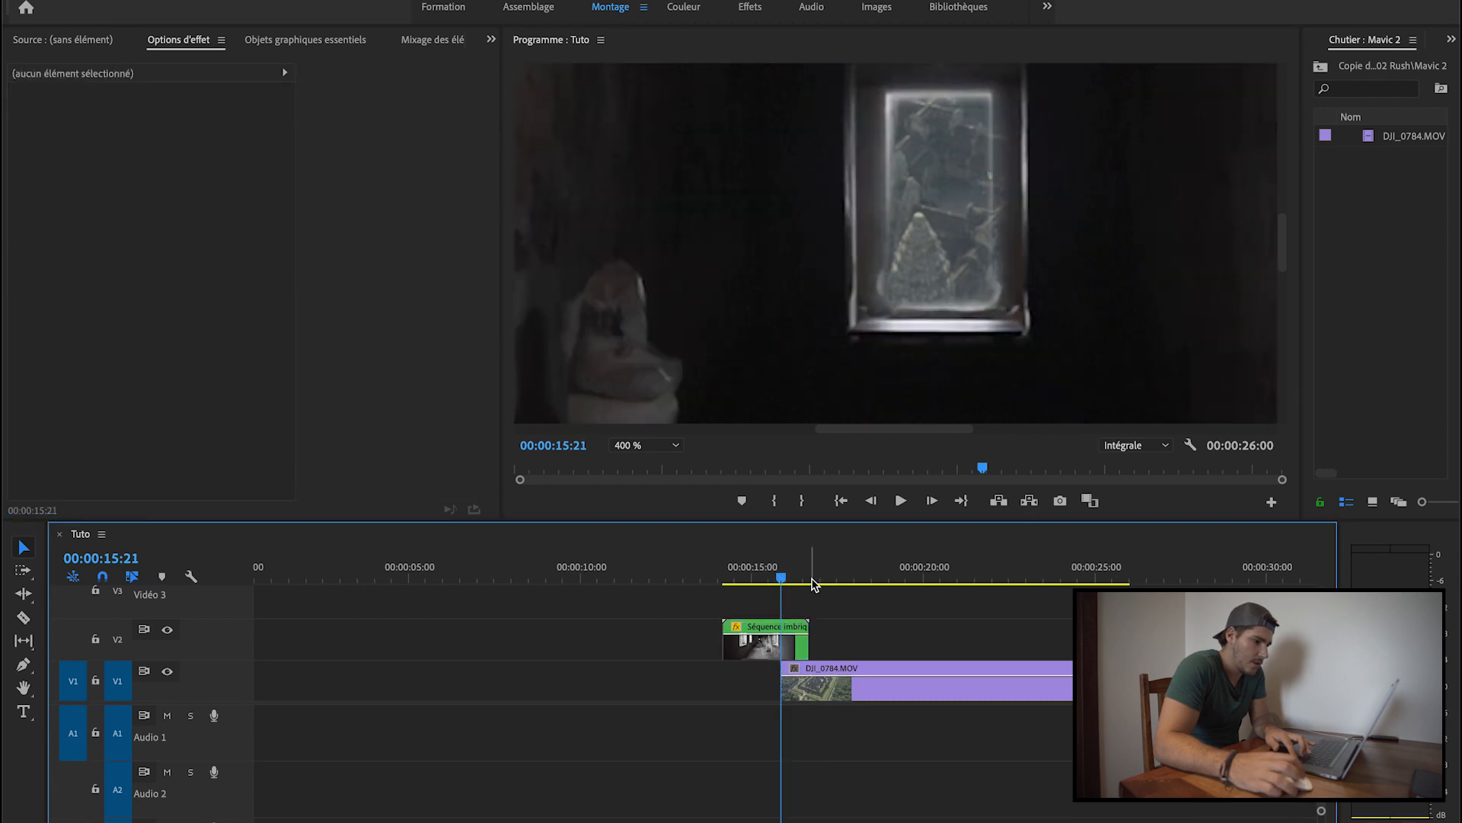
key(Left)
key(Left)
key(Left)
key(Left)
key(Left)
key(Left)
key(Left)
key(Left)
key(Left)
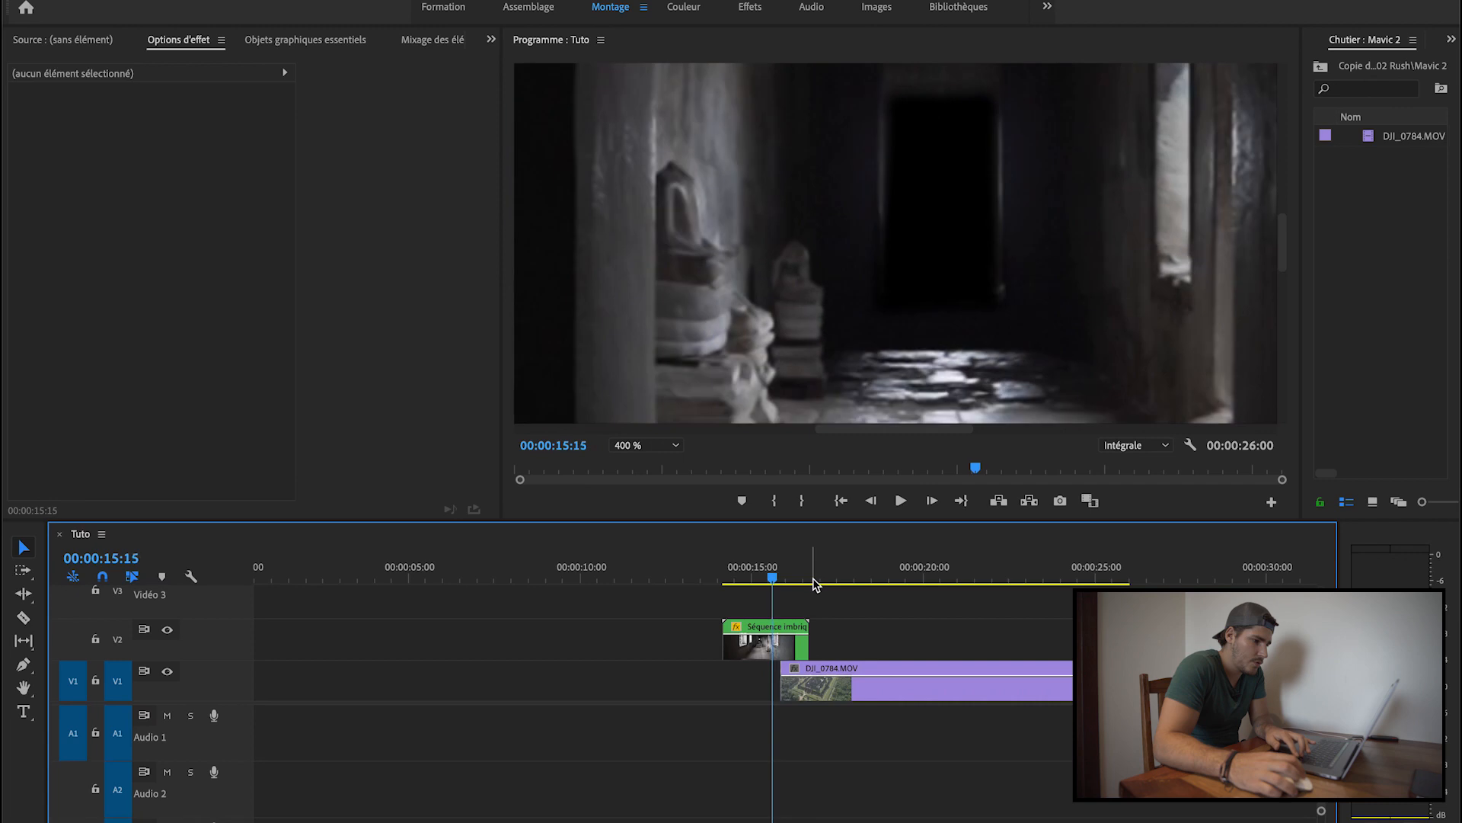
key(Left)
key(Left)
key(Left)
key(Right)
key(Right)
key(Right)
key(Right)
key(Right)
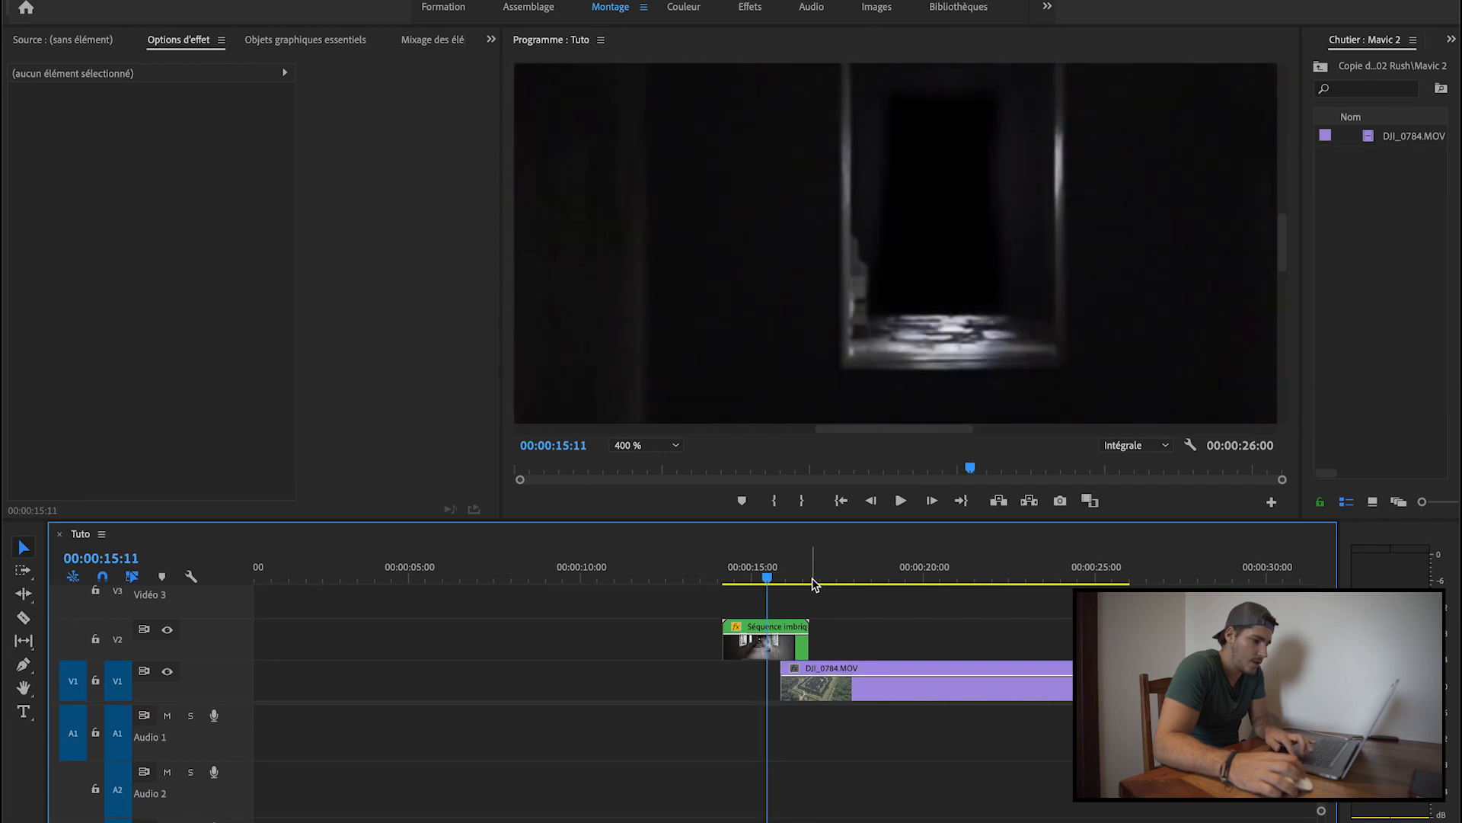
key(Right)
key(Right)
key(Right)
key(Right)
key(Right)
key(Right)
key(Right)
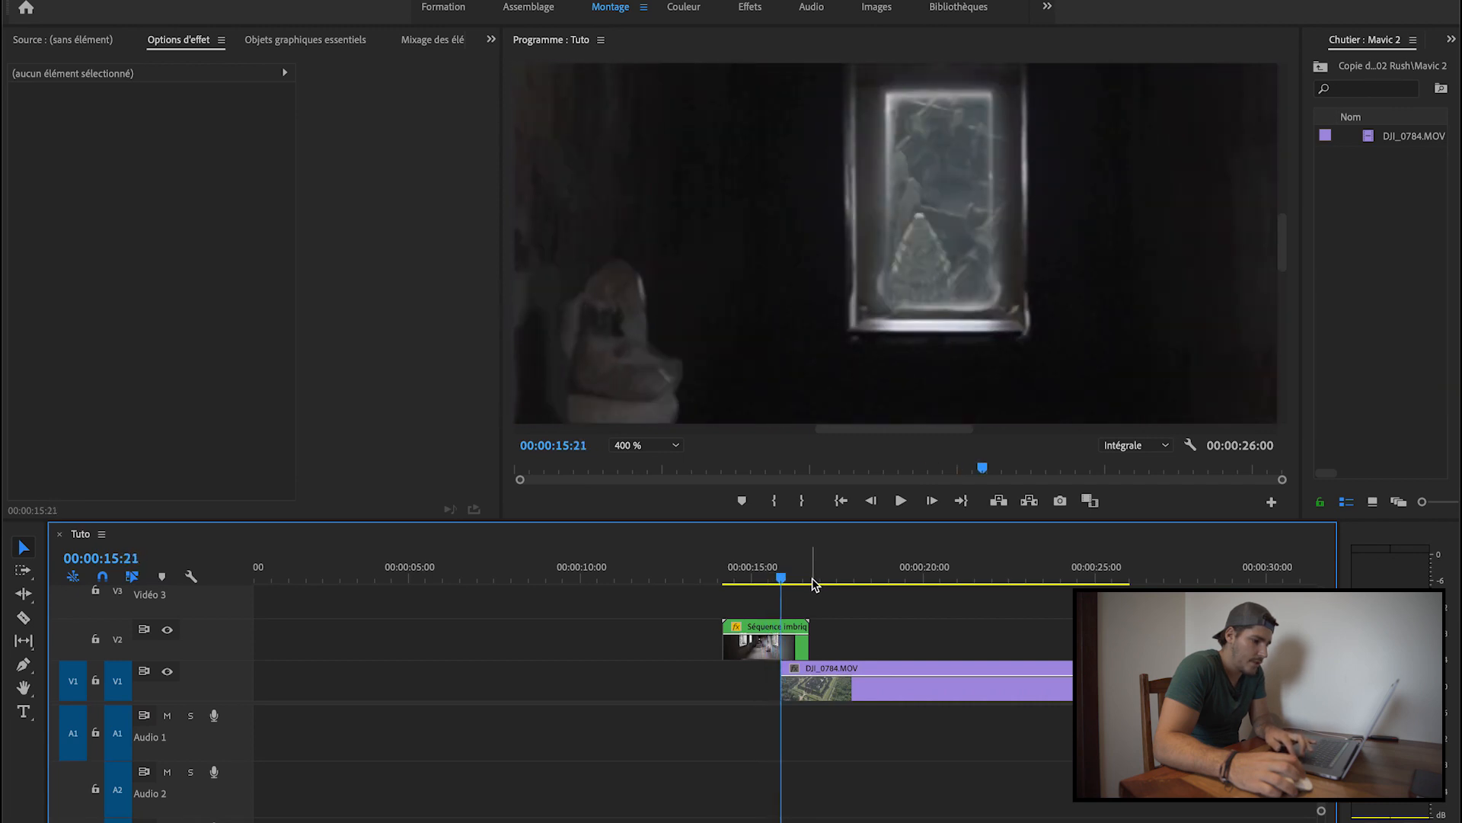
key(Left)
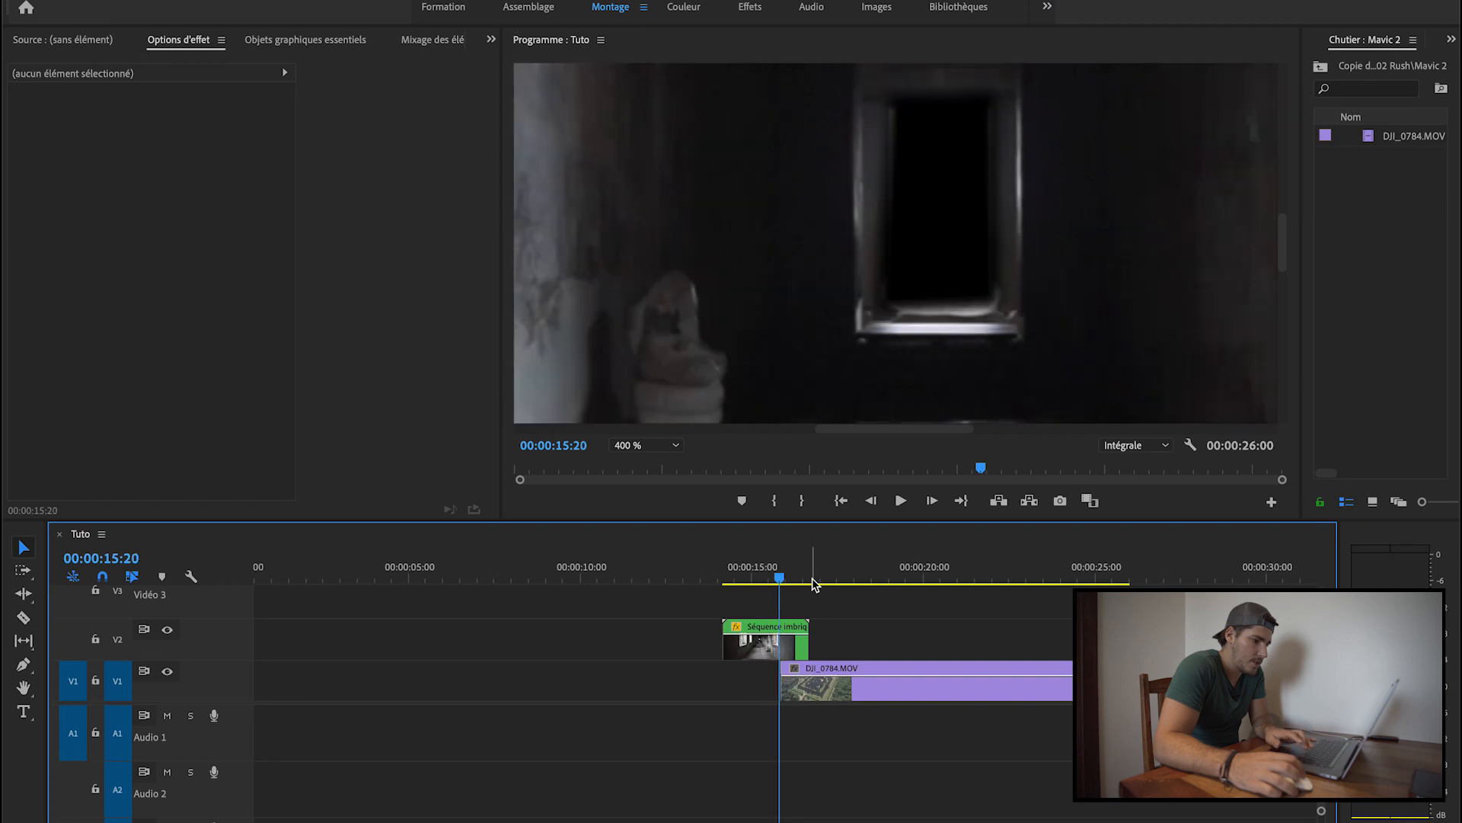
Move the nested clip's whole mask outside the picture at 00:00:15:20, uncovering the corridor's window before the aerial clip starts.
click(757, 645)
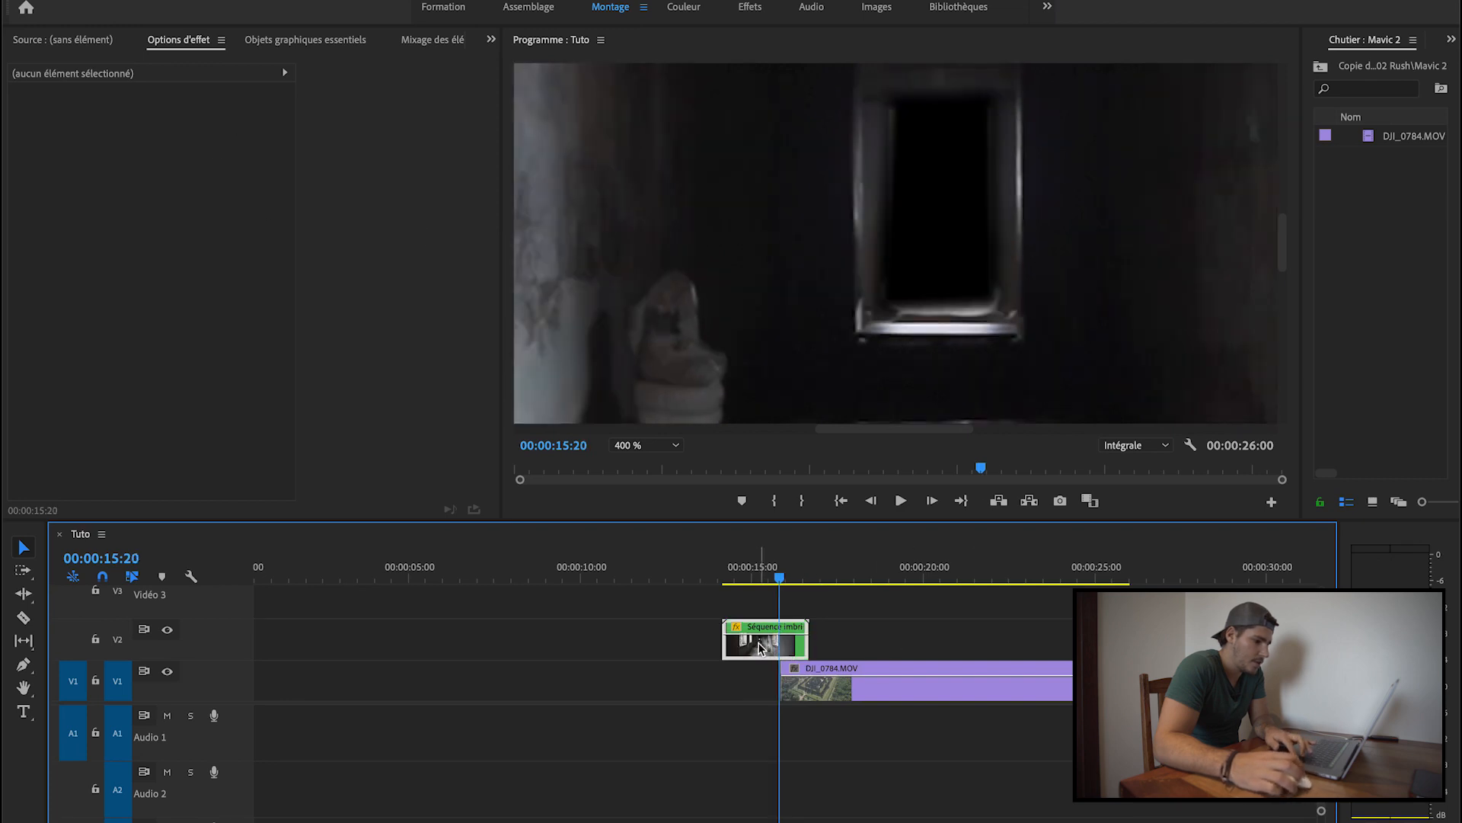
click(76, 296)
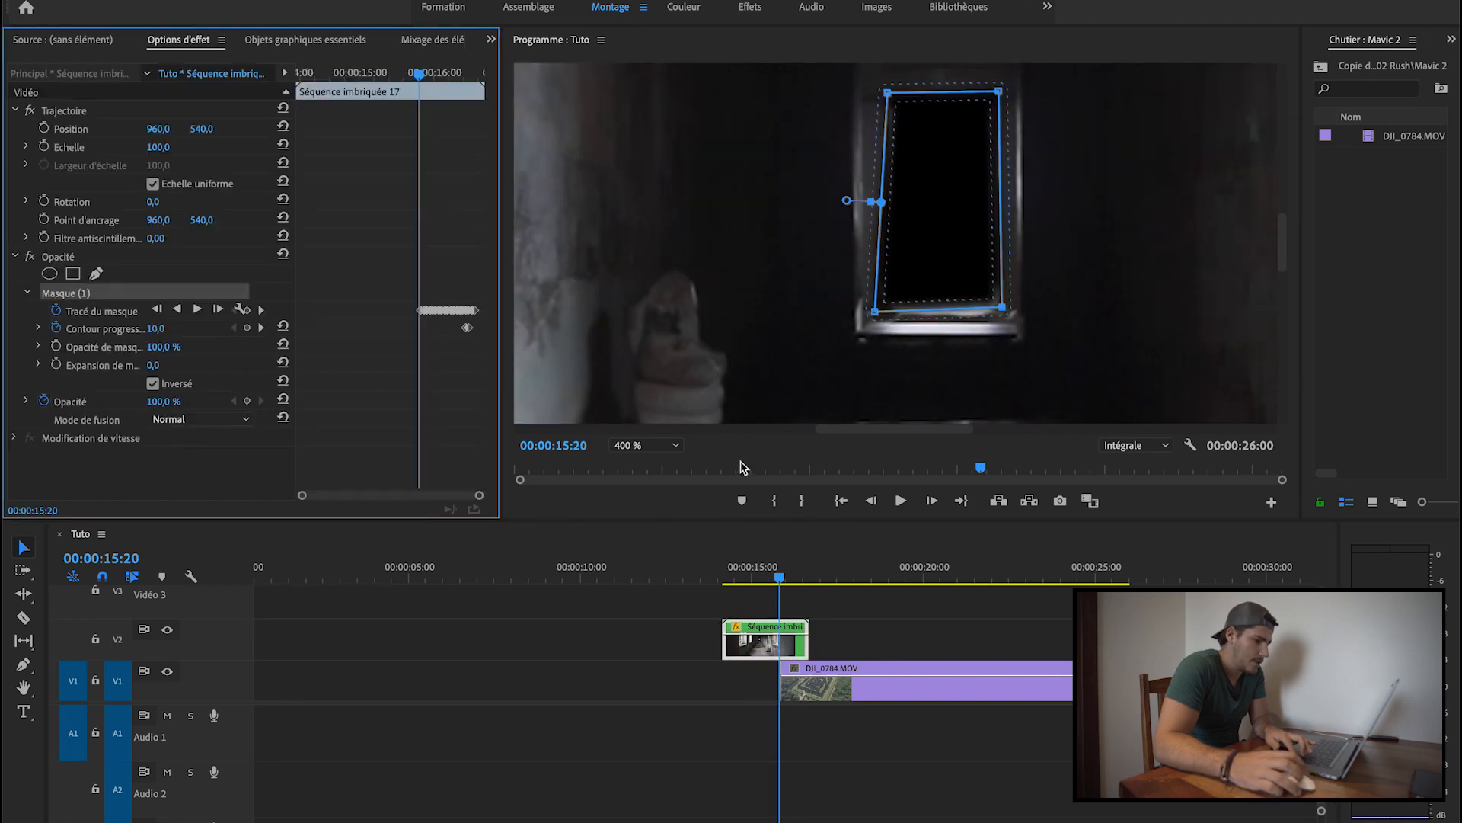
click(645, 445)
click(638, 523)
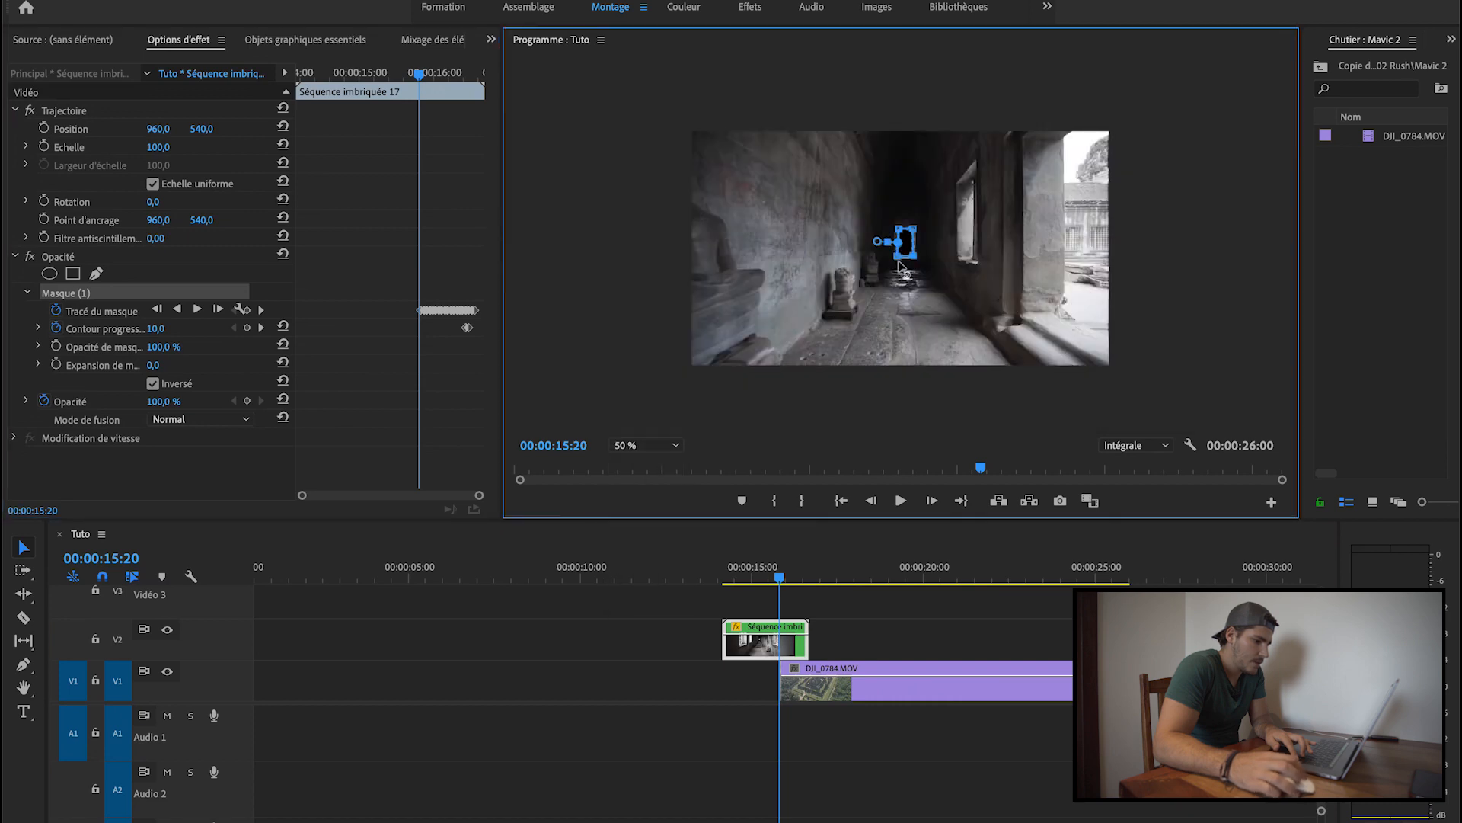
drag(906, 241, 645, 242)
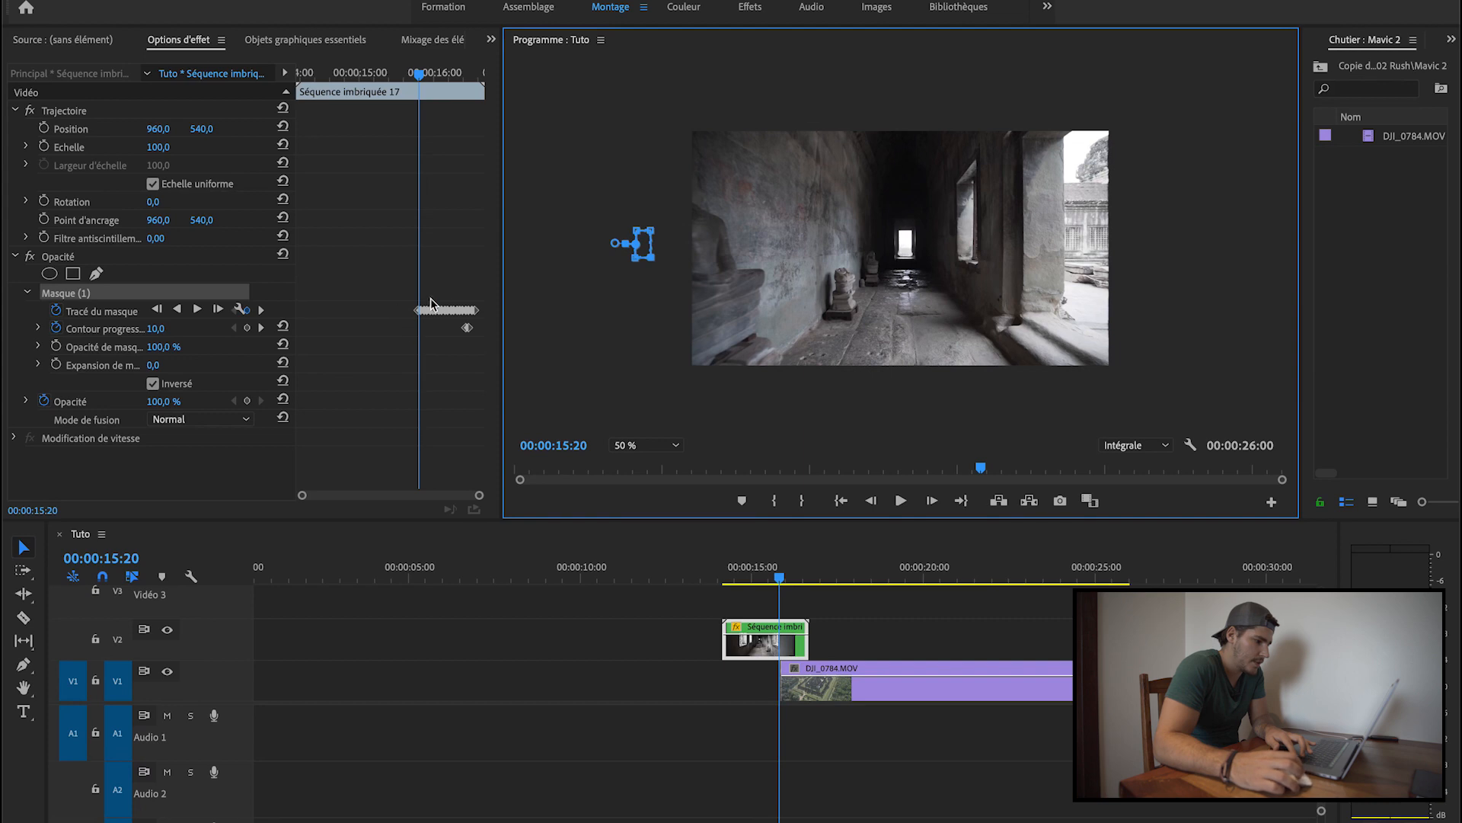
Step forward frame by frame from 00:00:15:10 past 00:00:15:20 to check where the mask starts cutting out the window.
click(770, 579)
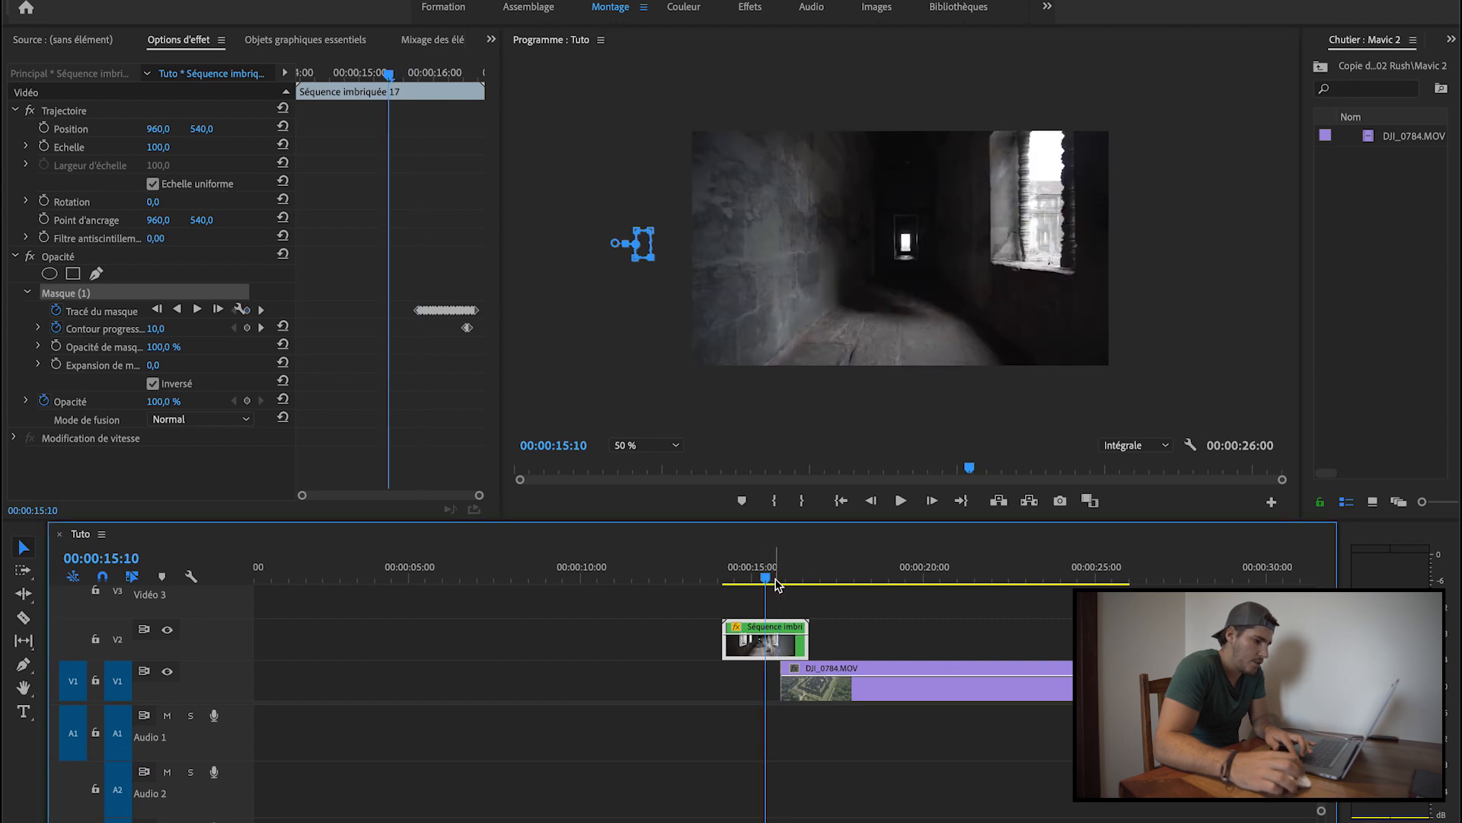
key(Right)
key(Right)
key(Right)
key(Right)
key(Right)
key(Right)
key(Right)
key(Right)
key(Right)
key(Right)
key(Right)
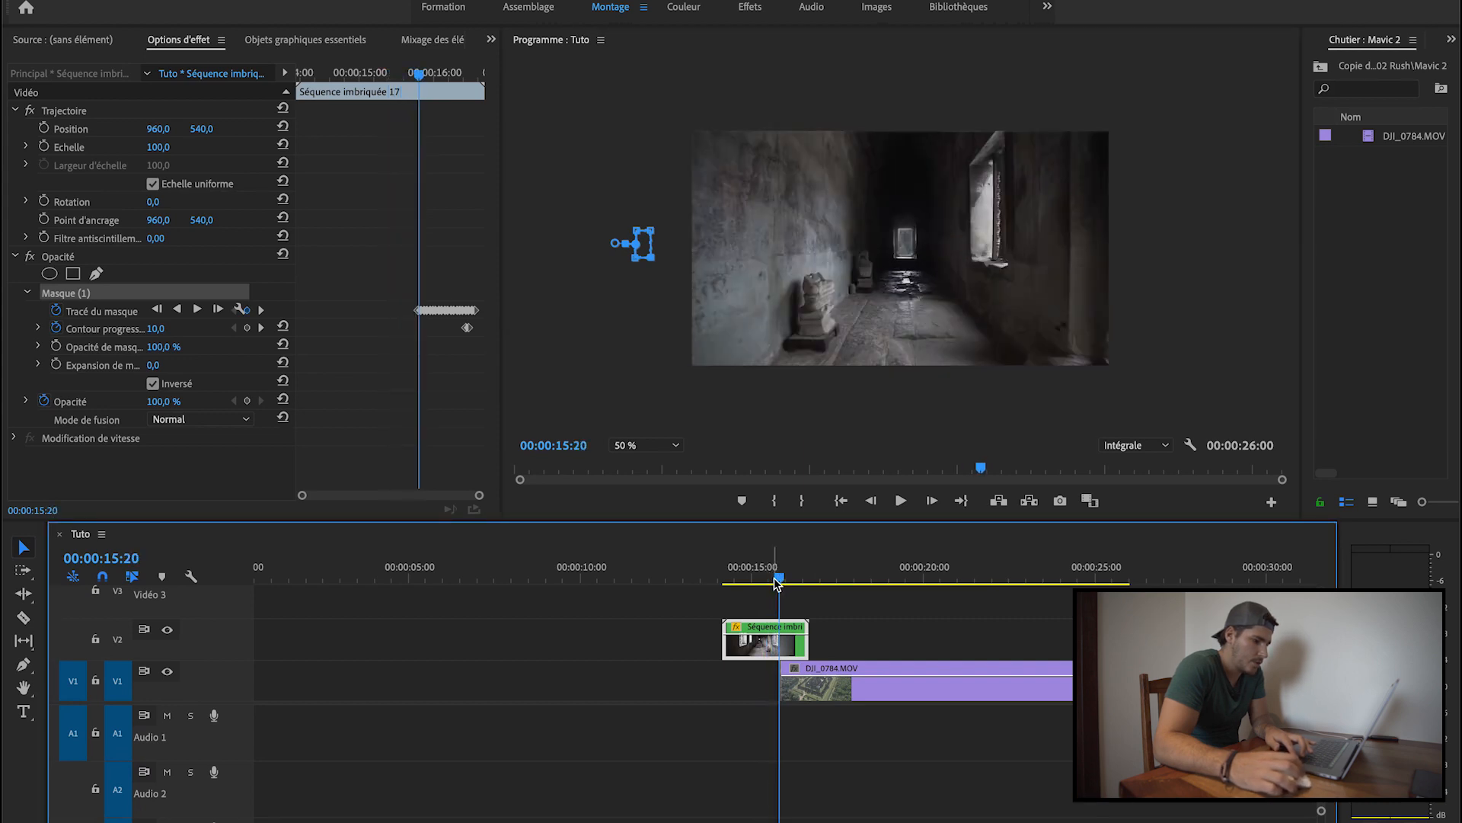
key(Right)
key(Right)
key(Right)
key(Right)
Play back the masked transition from 00:00:15:04 with the preview at 75 %, and return to 00:00:15:21.
click(759, 578)
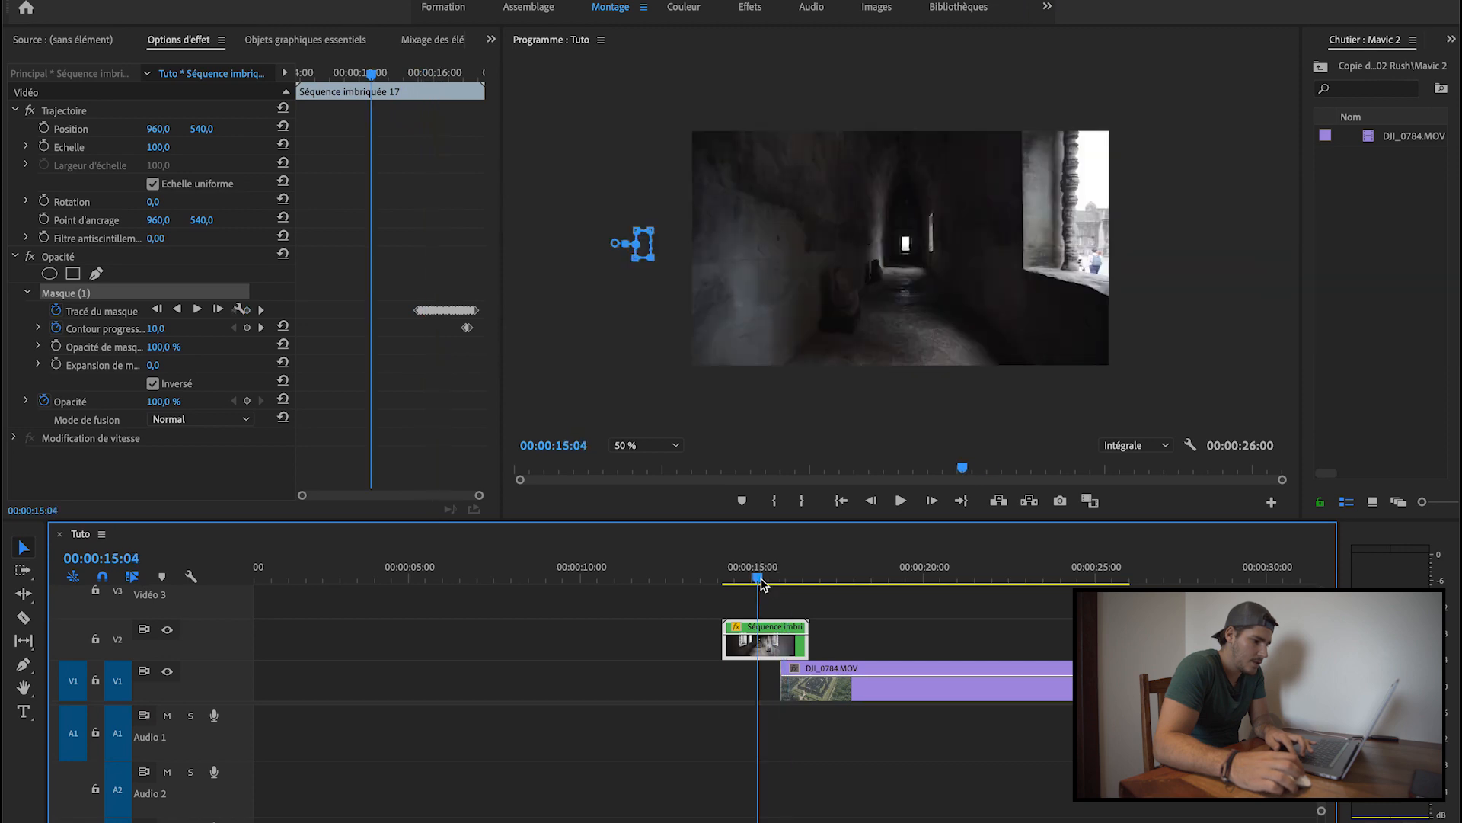
click(837, 633)
click(644, 446)
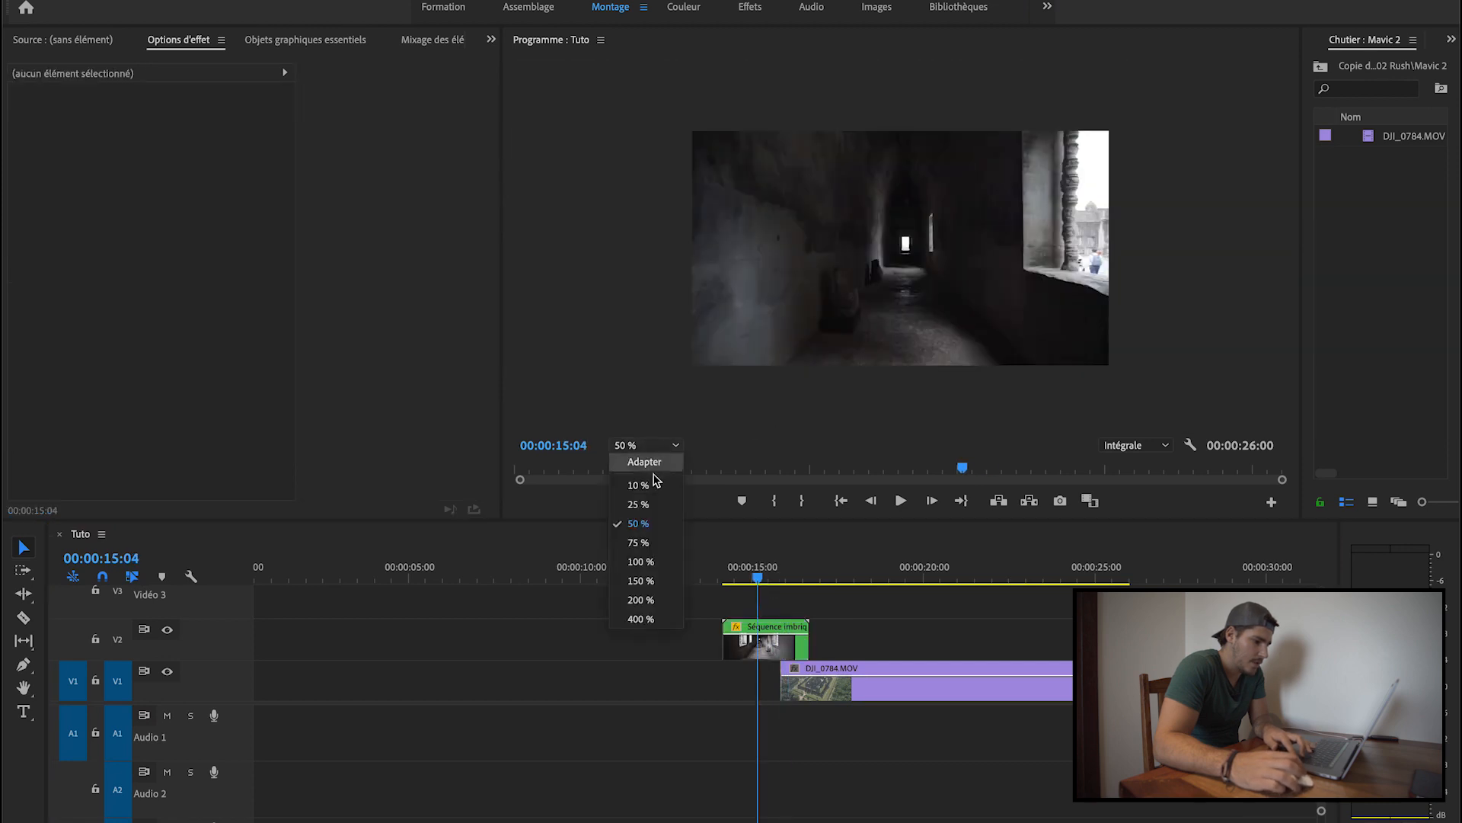
click(650, 549)
key(space)
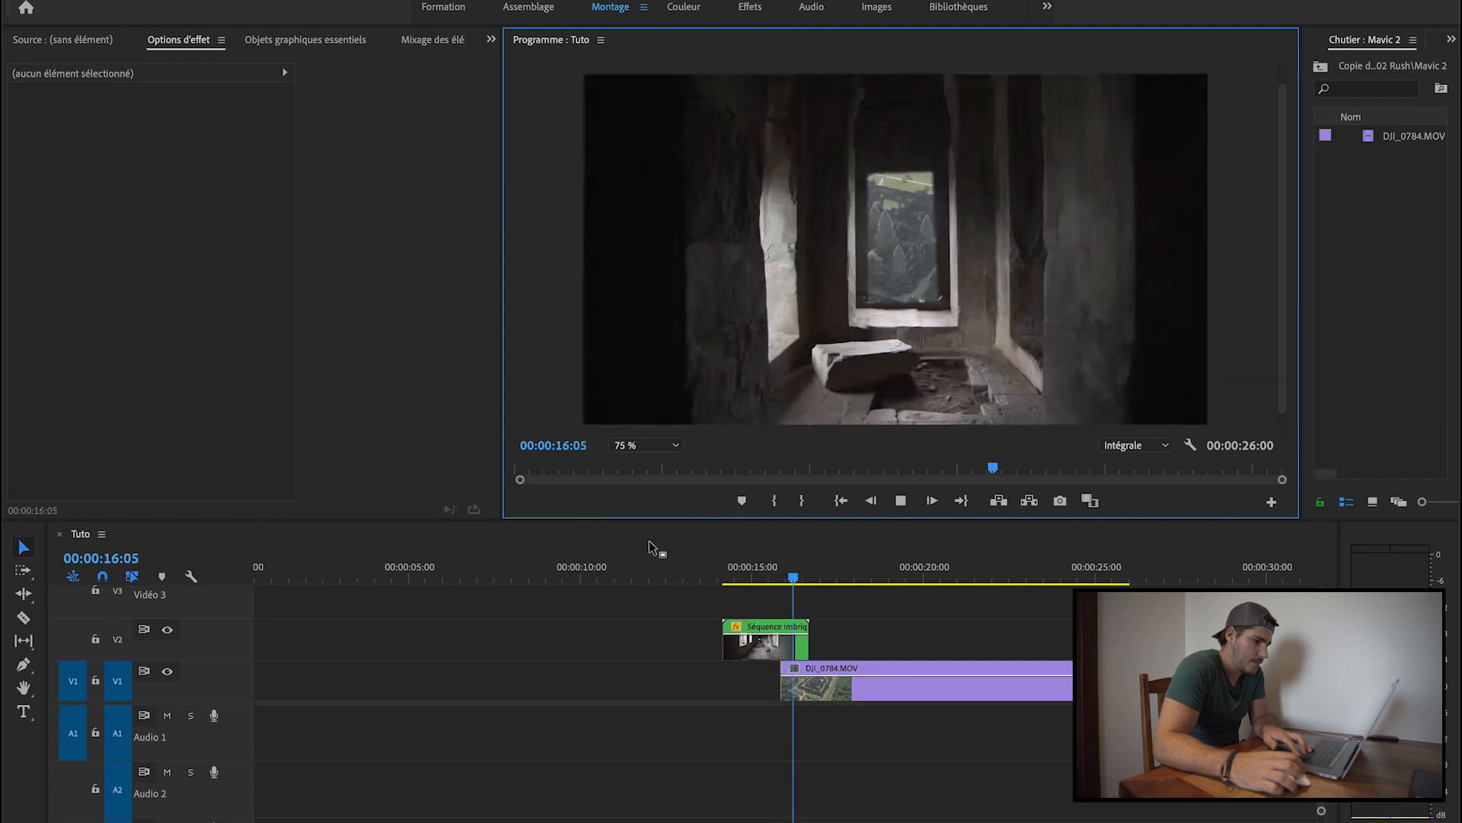
click(782, 579)
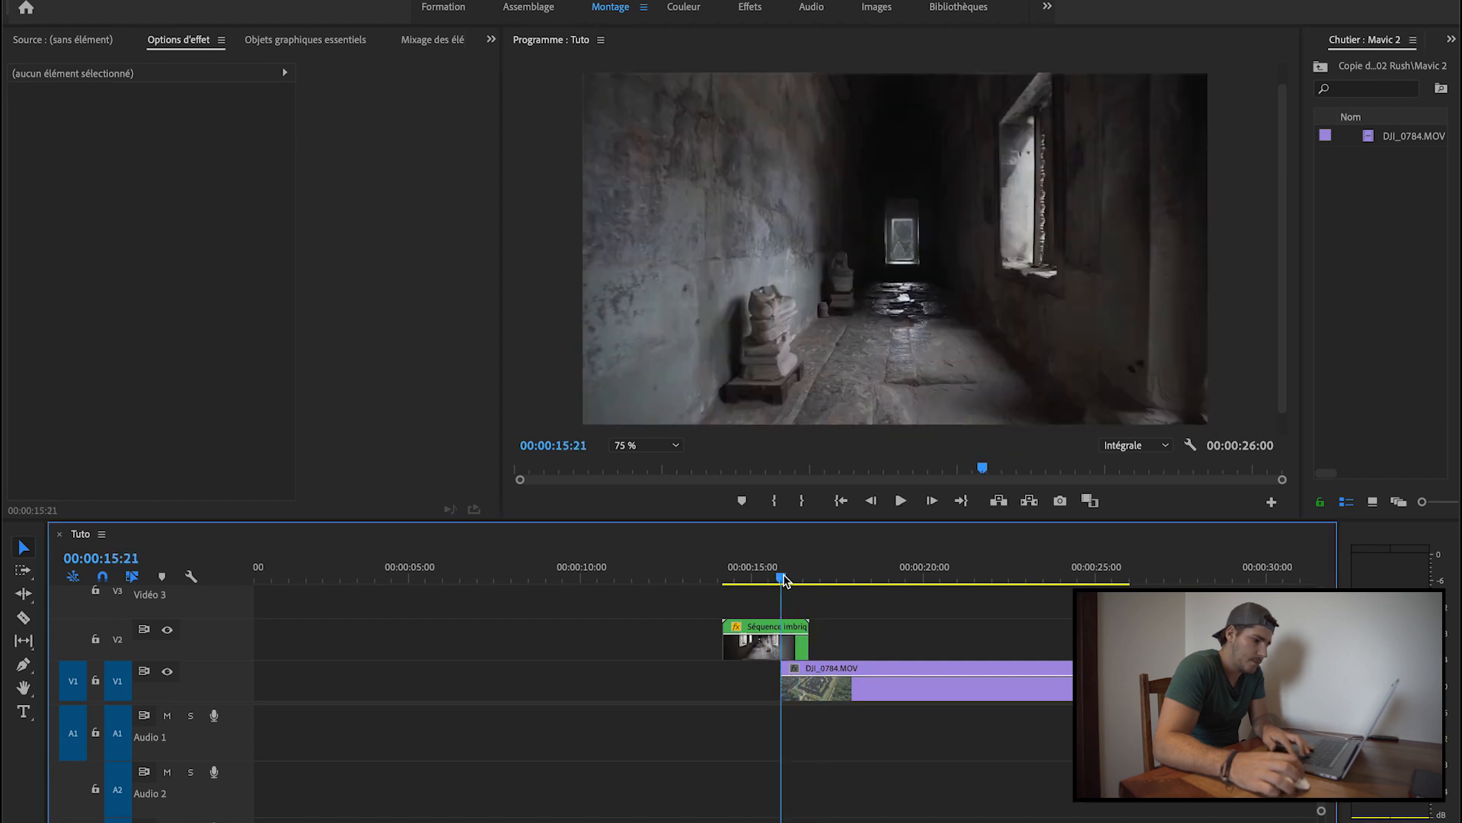
Step back and forth by single frames around 00:00:15:21 to examine the cut where the window opening switches to the aerial clip.
mouse_move(788, 578)
mouse_down()
mouse_move(762, 578)
mouse_move(774, 583)
mouse_up()
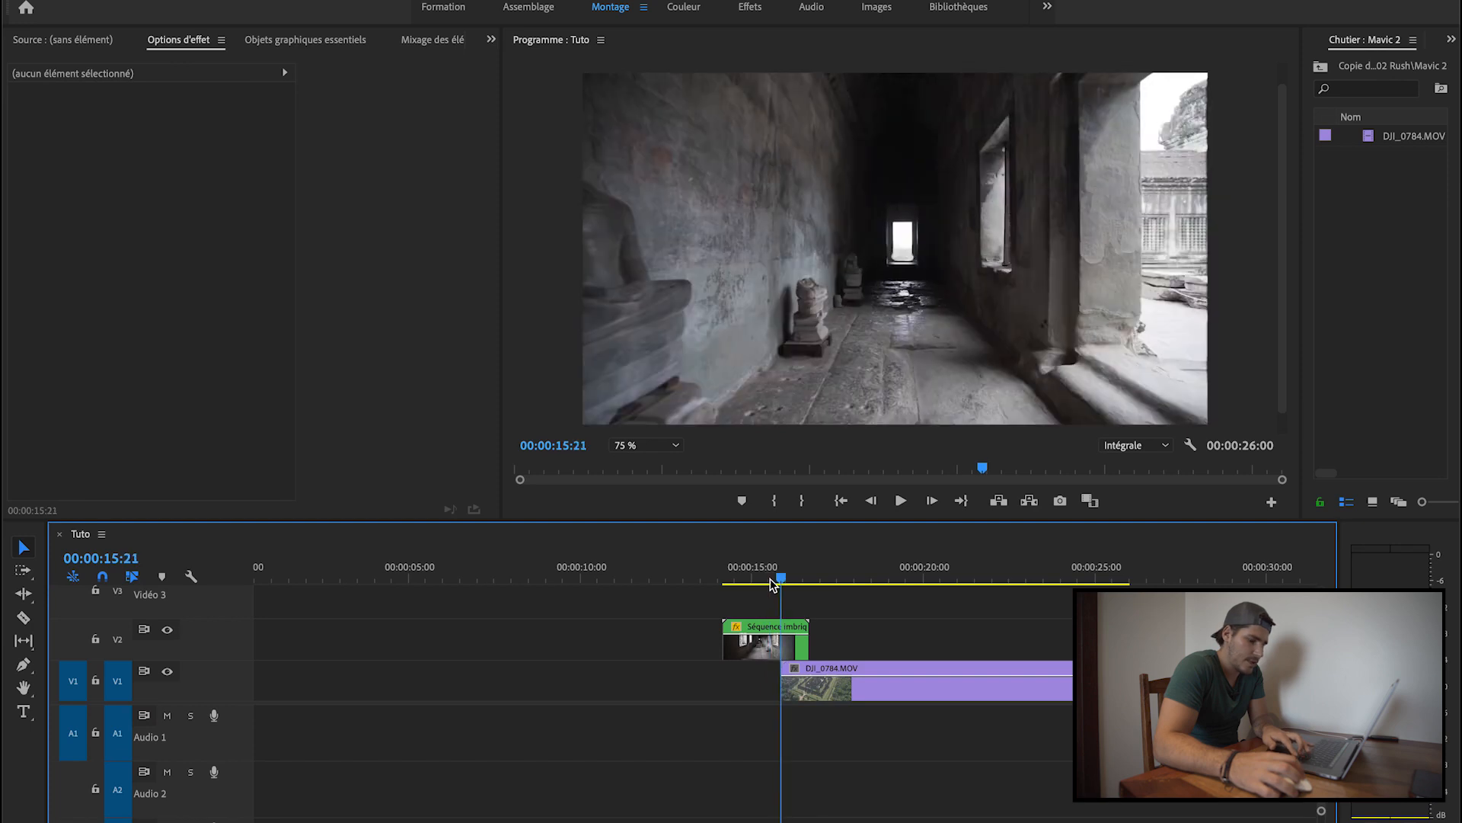
key(Right)
key(Left)
key(Right)
key(Left)
key(Right)
key(Left)
key(Right)
Move the nested clip and DJI_0784.MOV up one video track, and place a copy of the nested clip on V1 beneath them.
click(797, 651)
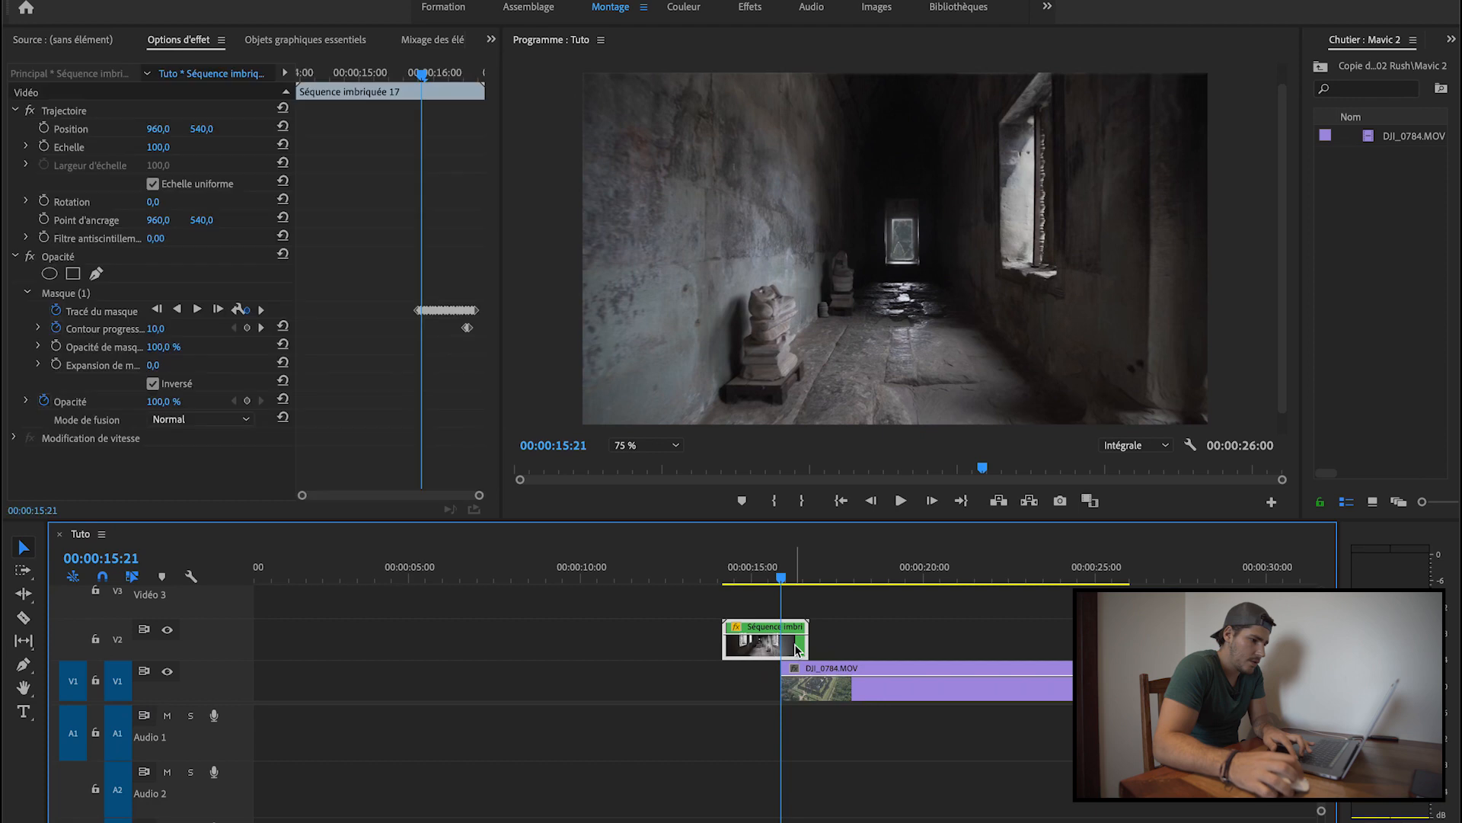
click(800, 674)
shift+click(797, 651)
drag(798, 651, 802, 701)
click(790, 603)
click(770, 697)
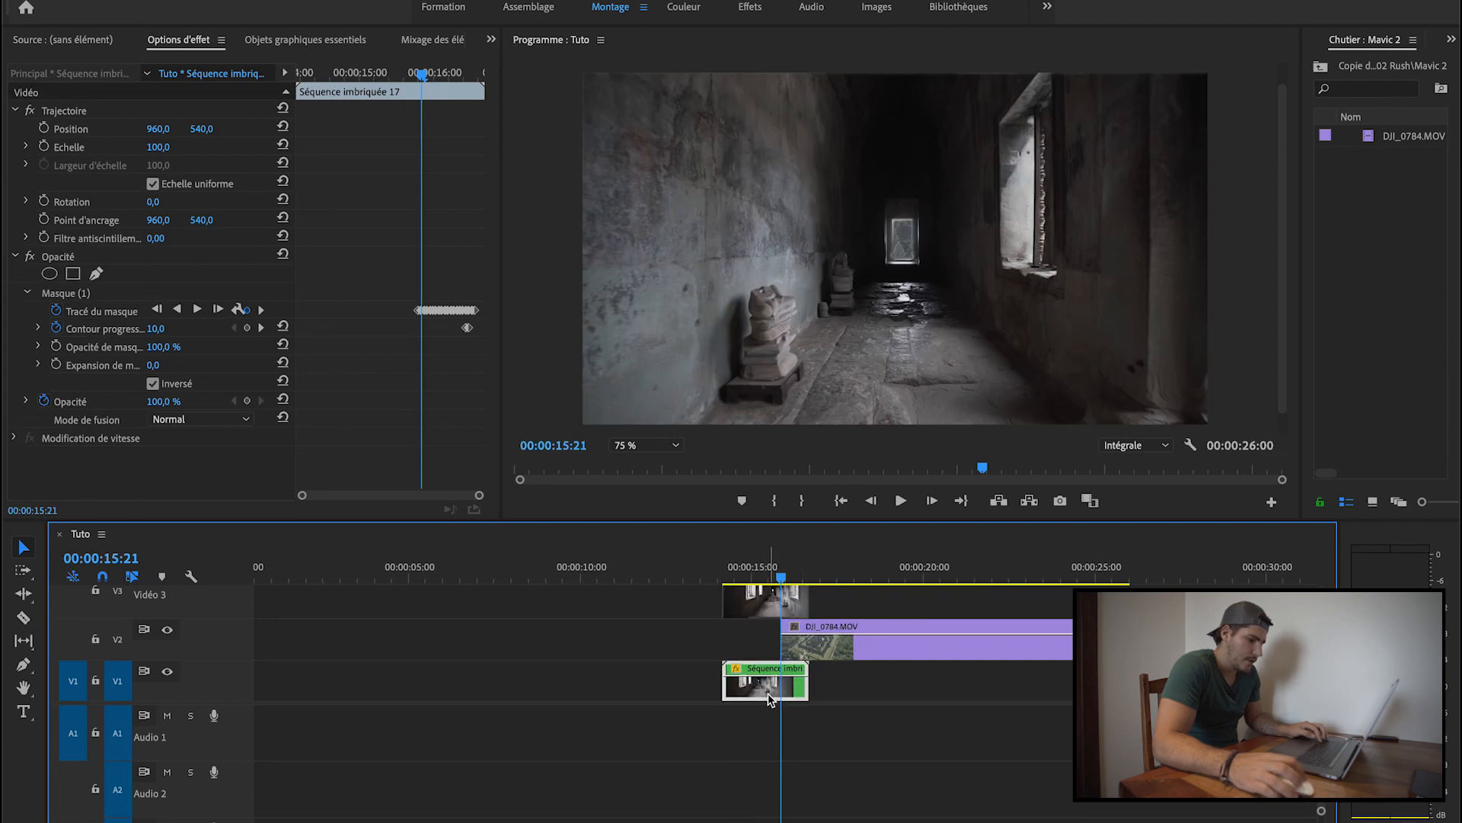
Fade in DJI_0784.MOV with opacity keyframes starting from 0 % at 00:00:15:21, and check the fade over its first frames.
click(796, 637)
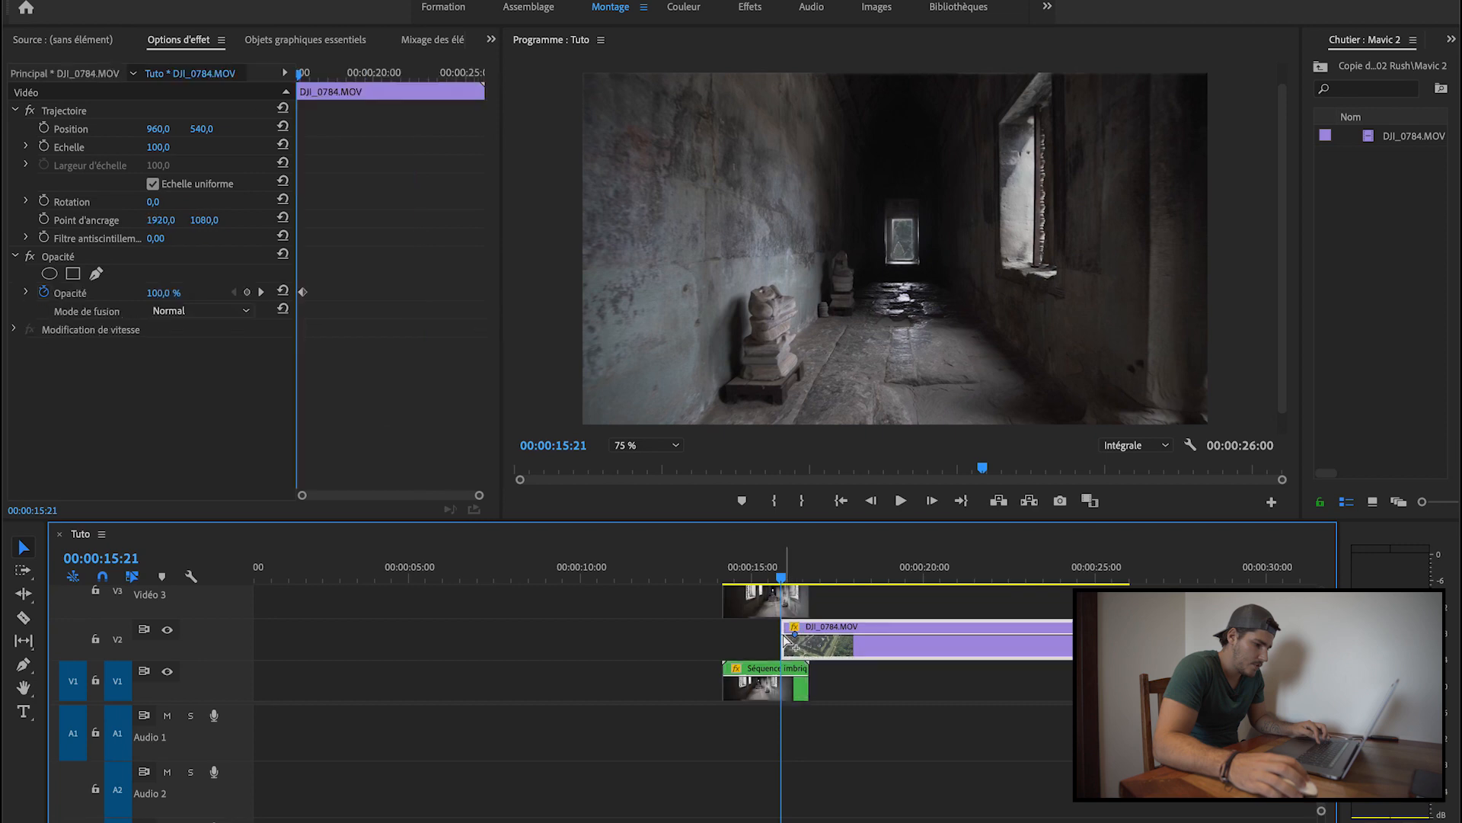
drag(795, 634, 789, 653)
key(space)
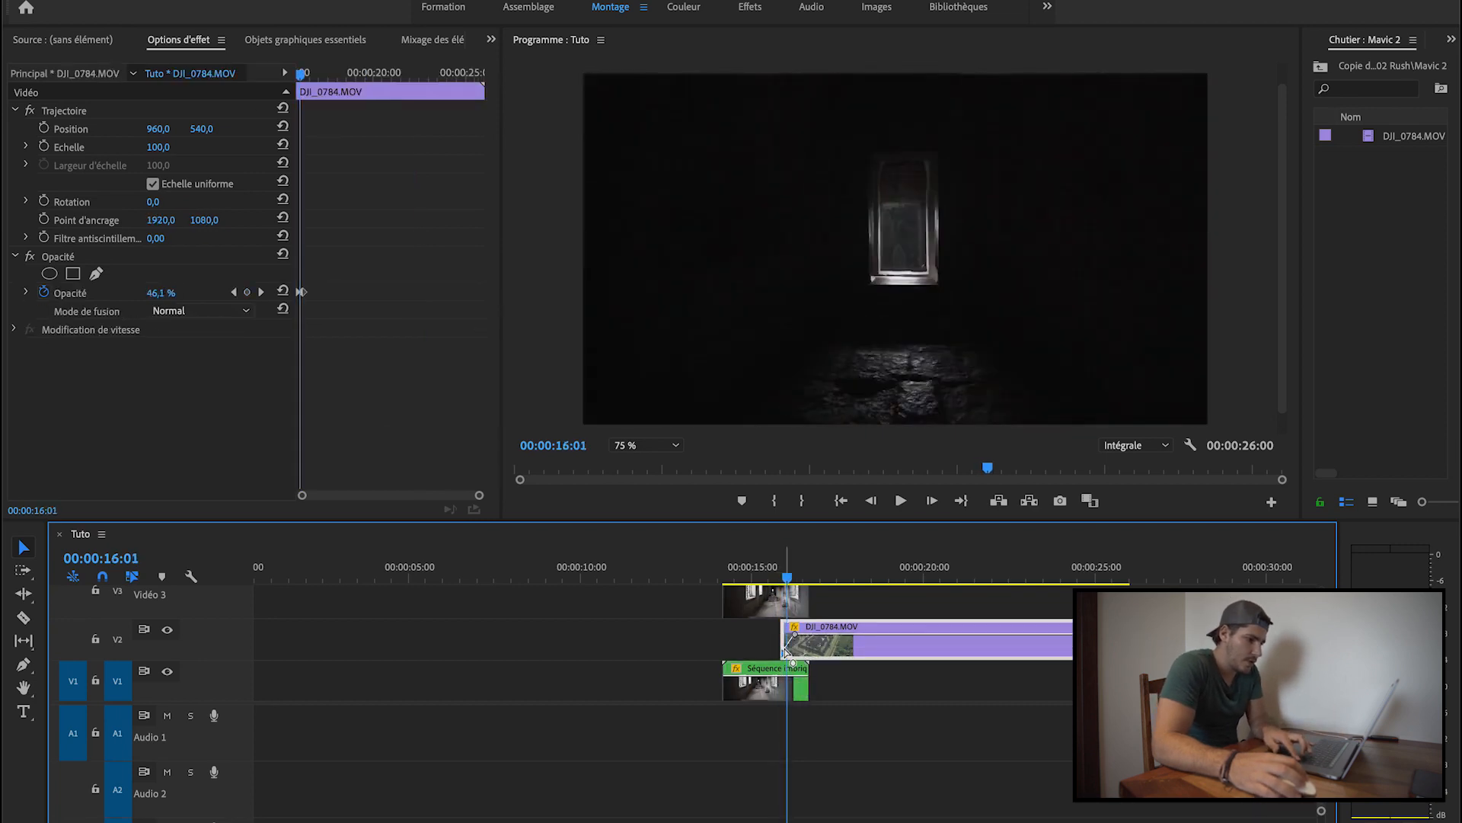
key(Left)
key(Left)
key(Left)
key(Left)
key(Left)
key(Left)
key(Left)
key(Left)
key(Left)
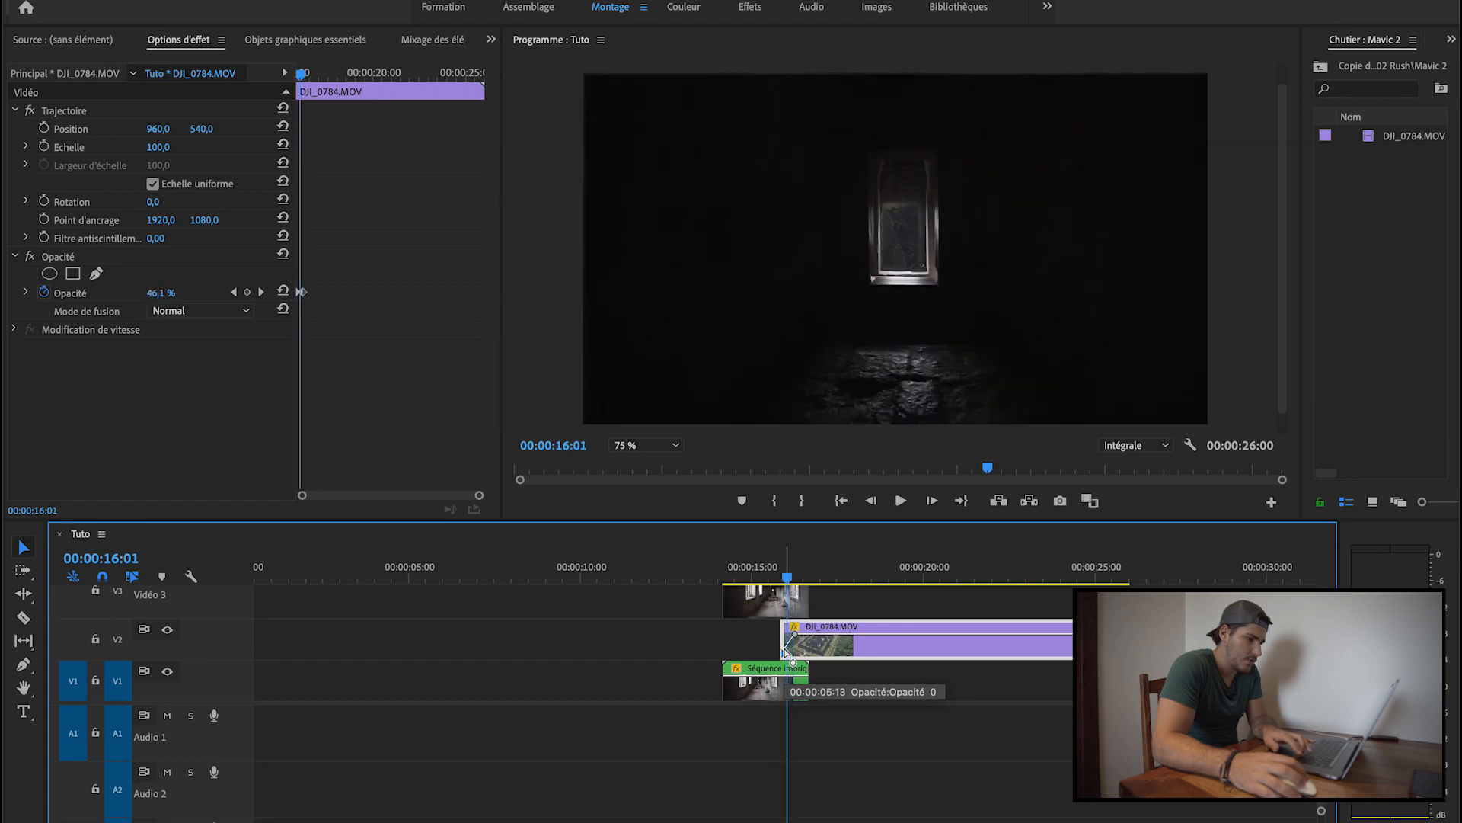
key(Left)
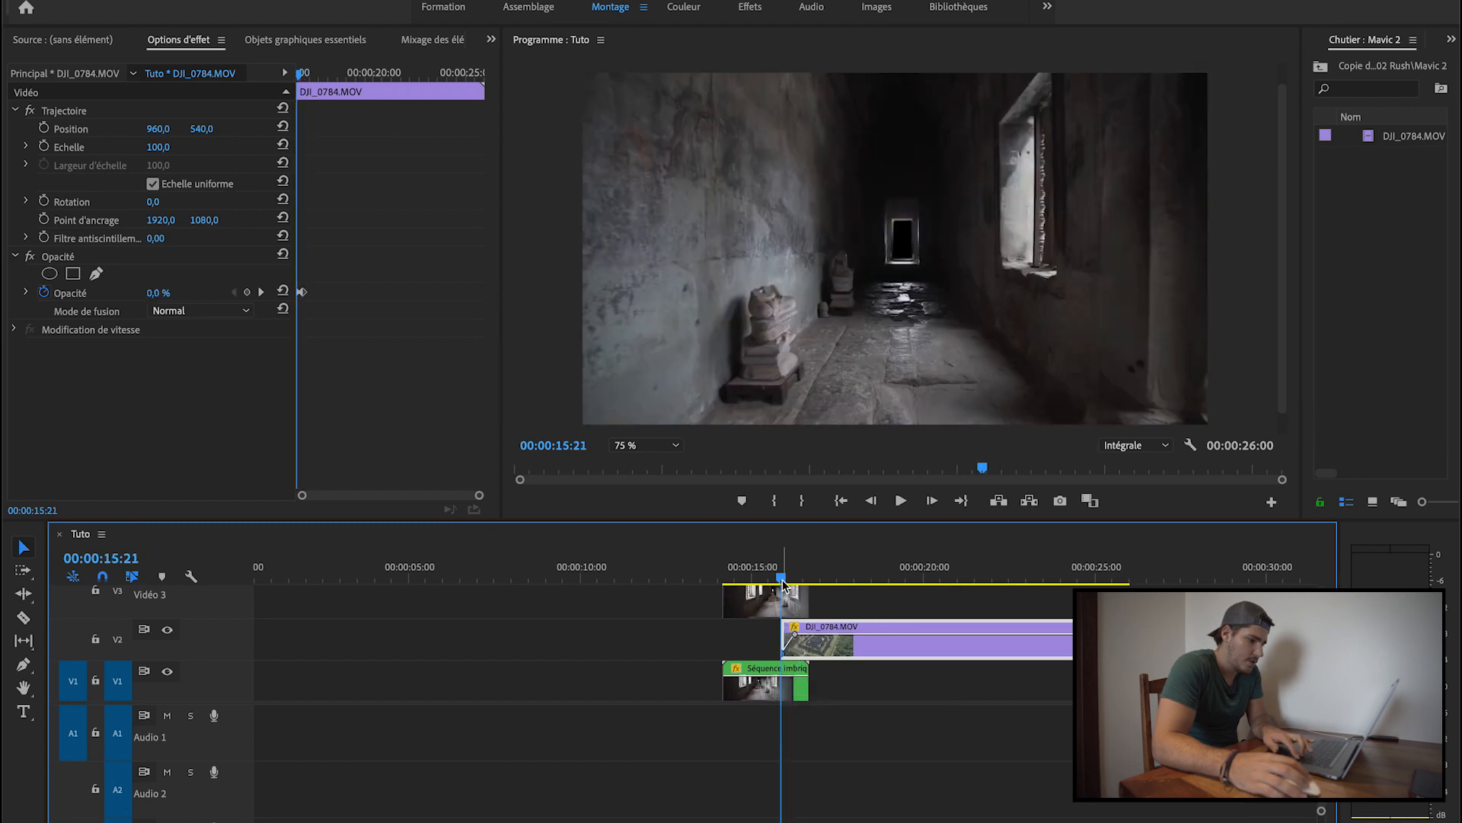
Delete Masque (1) from the nested clip's copy on V1.
click(775, 690)
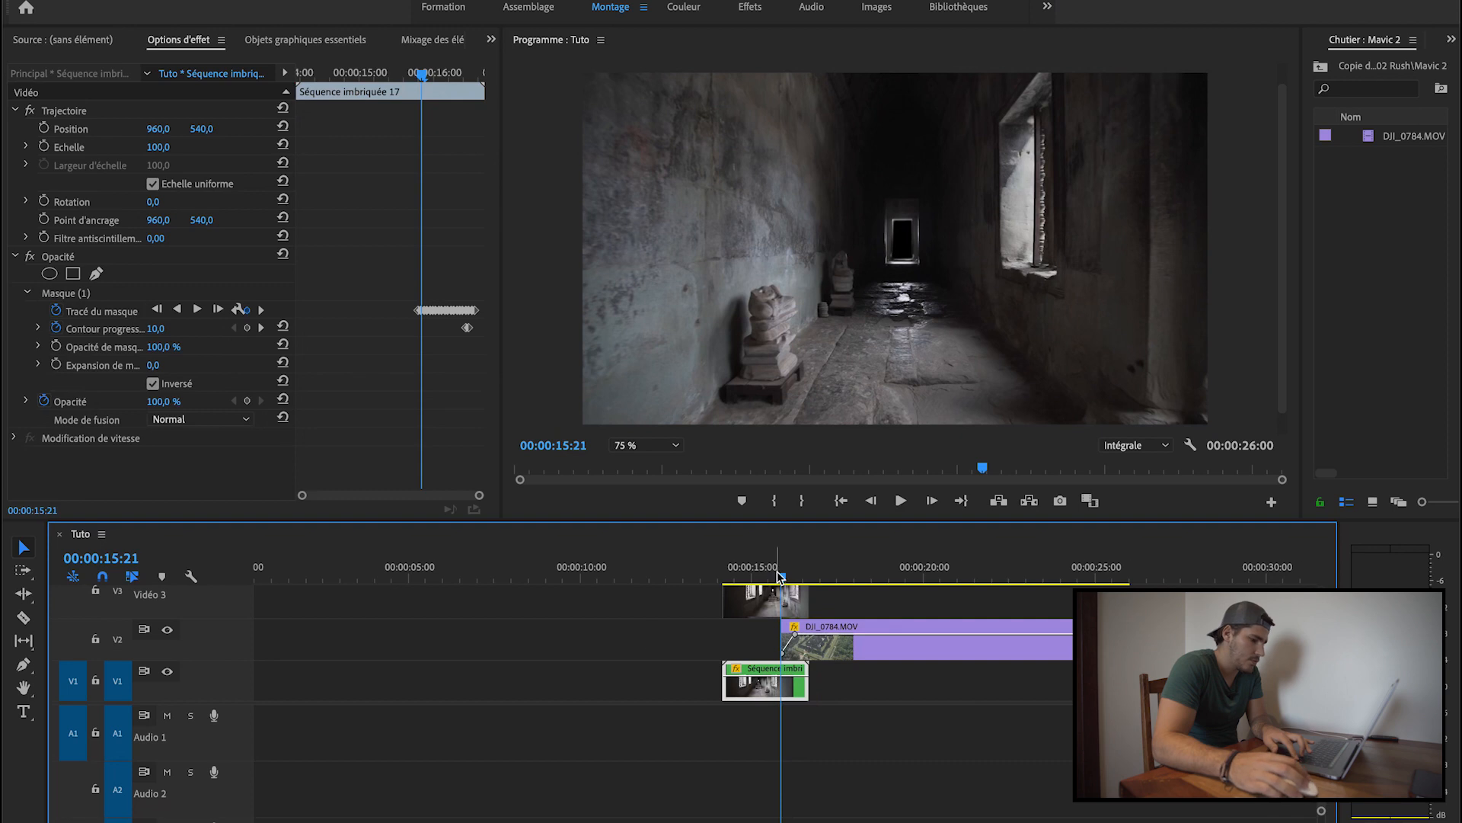
right_click(69, 298)
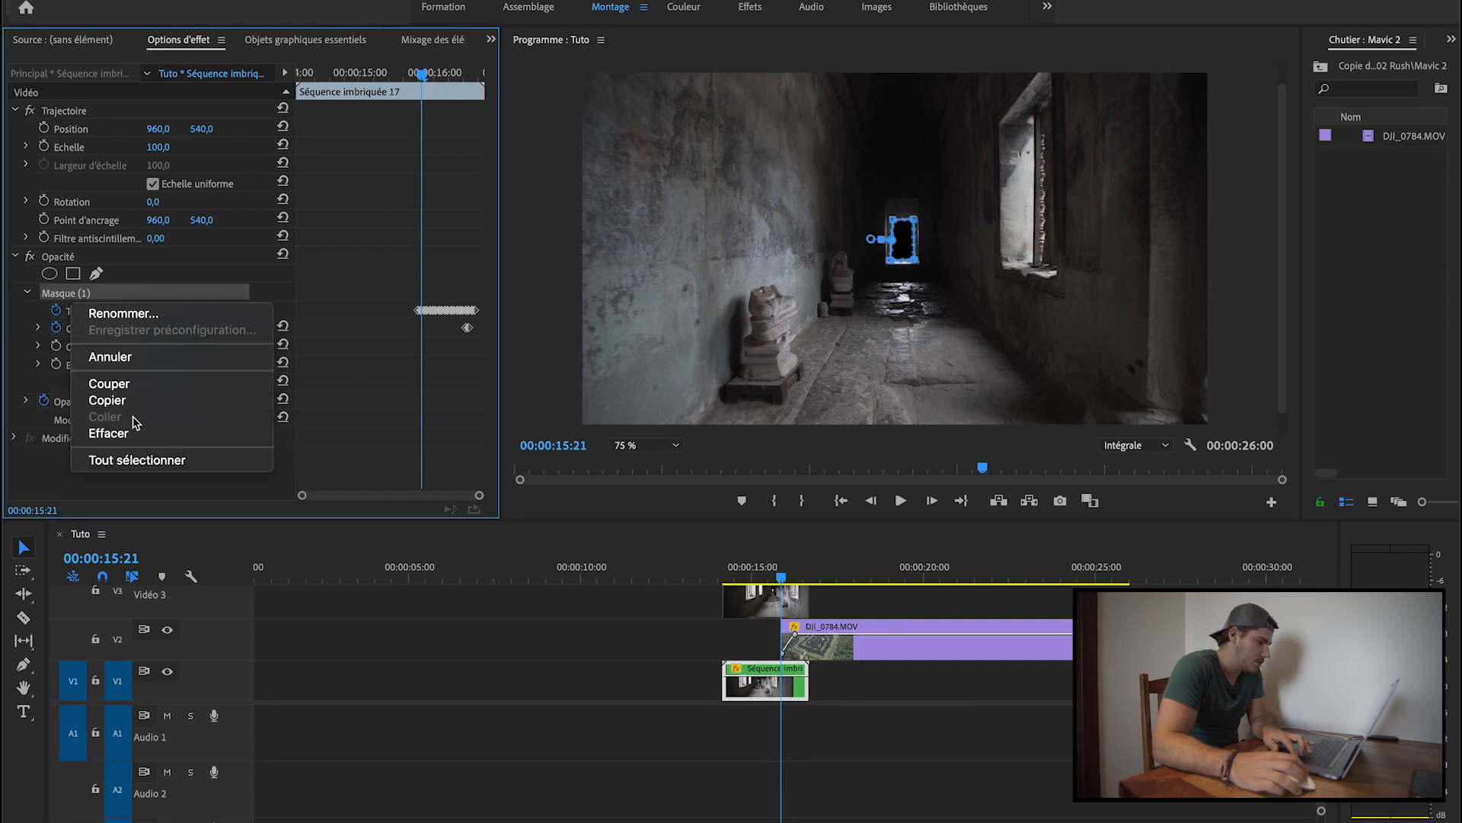
click(114, 433)
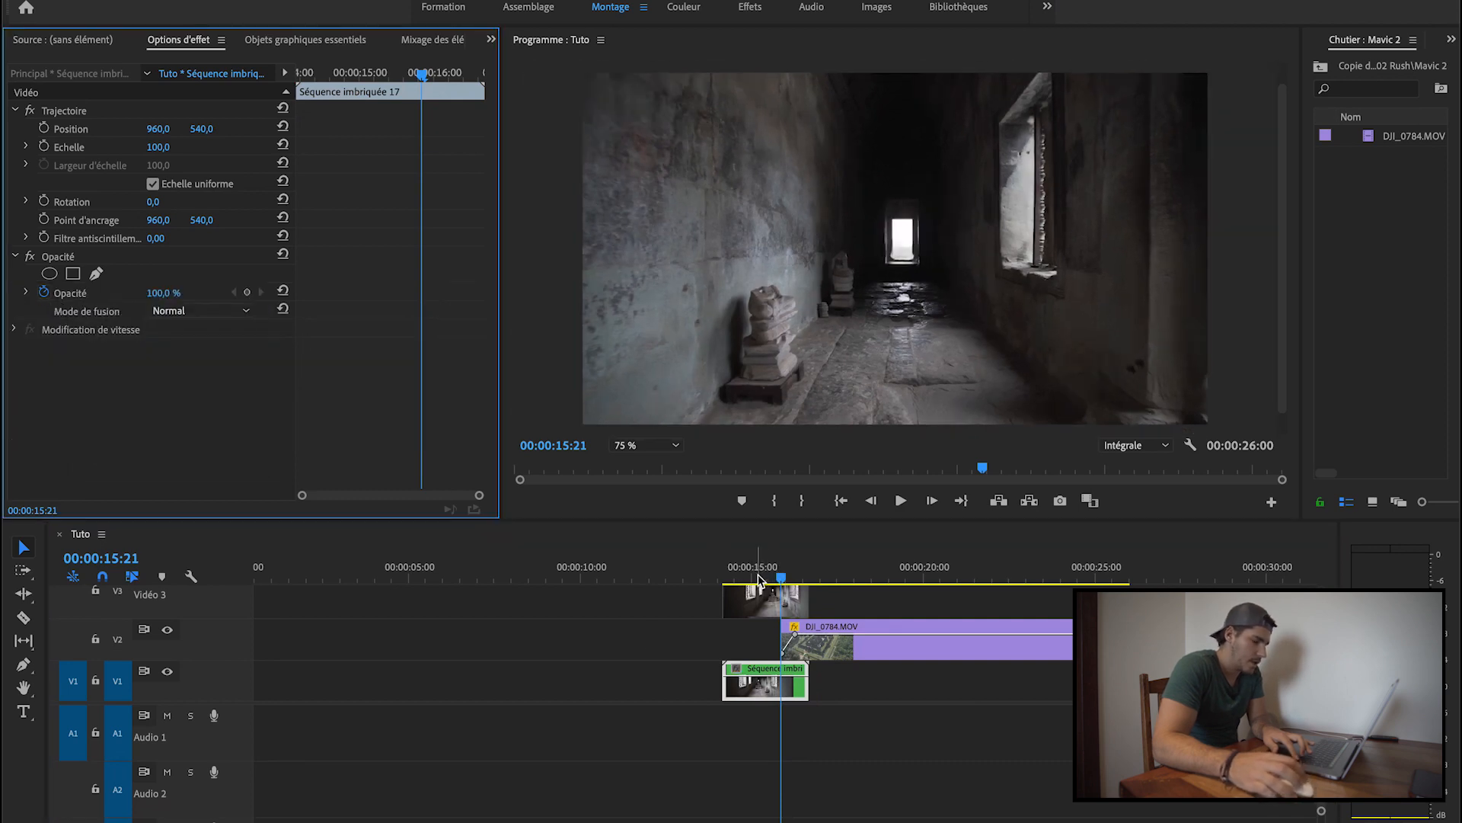
Step frame by frame from before 00:00:15:11 past 00:00:16:04 to examine how the aerial clip fades in through the window.
click(758, 580)
key(Right)
key(Right)
key(Right)
key(Right)
key(Right)
key(Right)
key(Right)
key(Right)
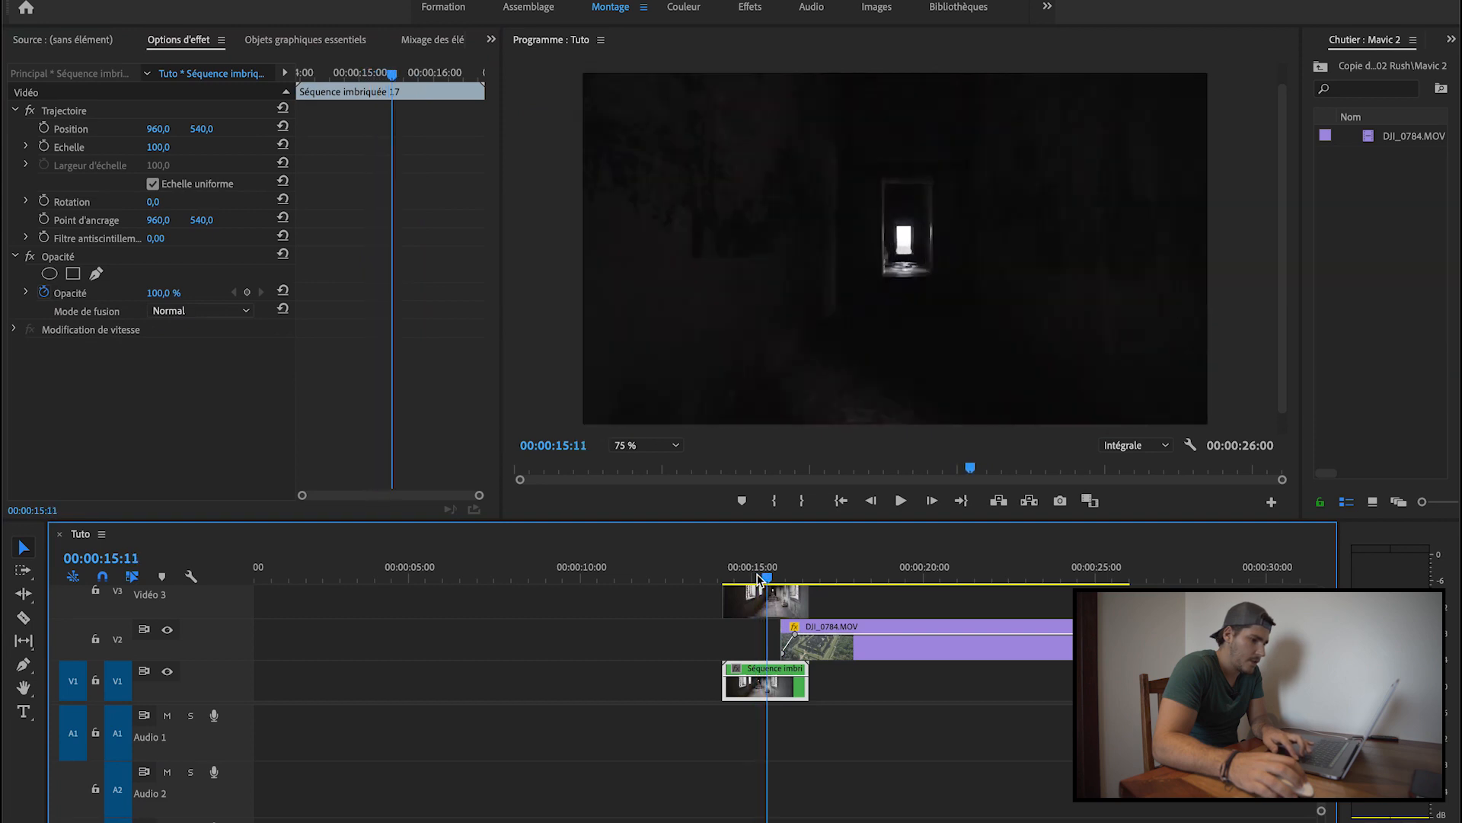
key(Right)
key(Right)
key(Right)
key(Right)
key(Right)
key(Right)
key(Right)
key(Right)
key(Right)
key(Right)
key(Right)
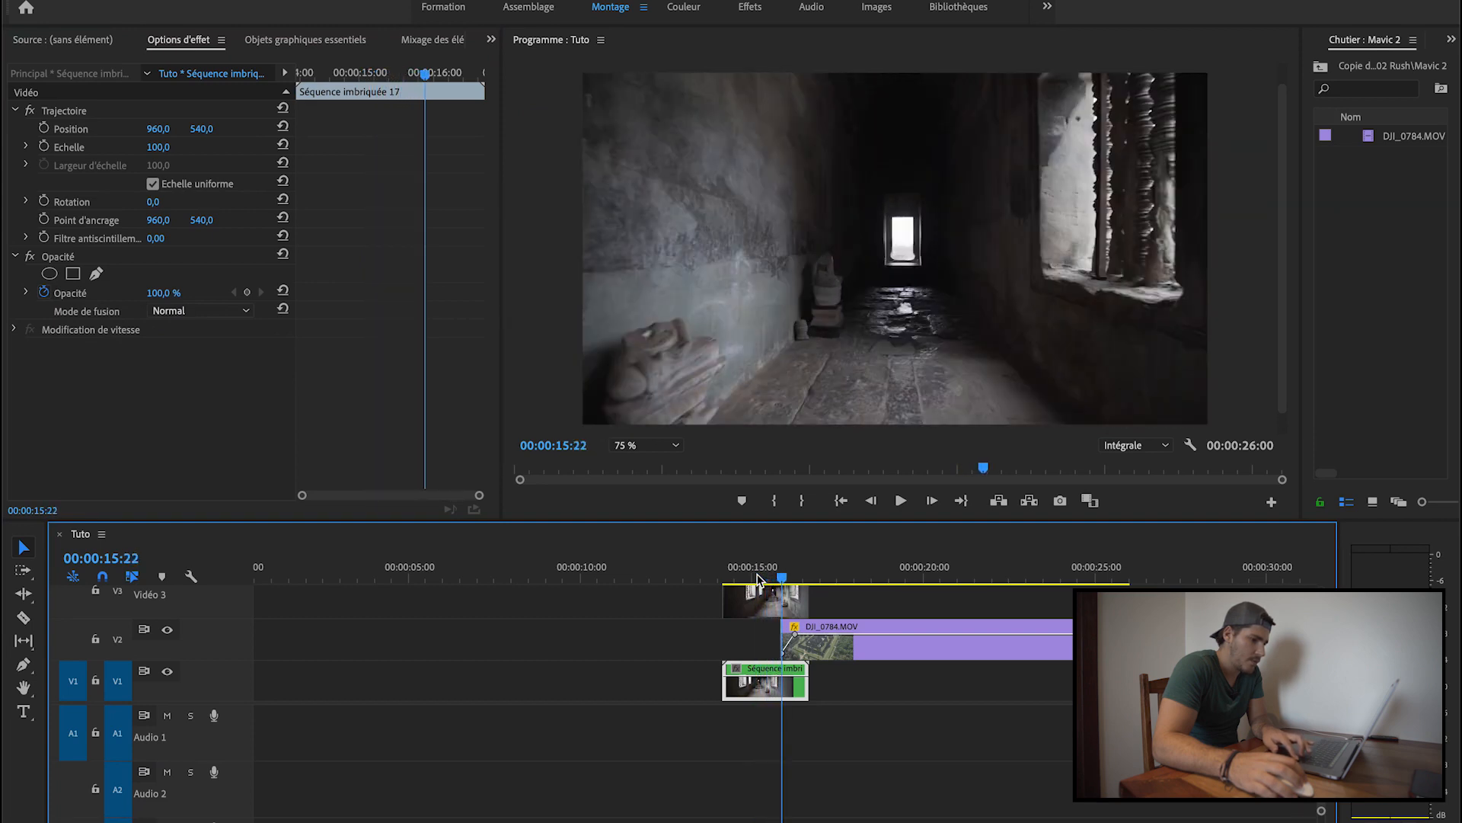
key(Right)
key(Right)
key(Right)
key(Right)
key(Right)
key(Right)
key(Right)
key(Right)
key(Right)
key(Right)
key(Left)
key(Left)
key(Left)
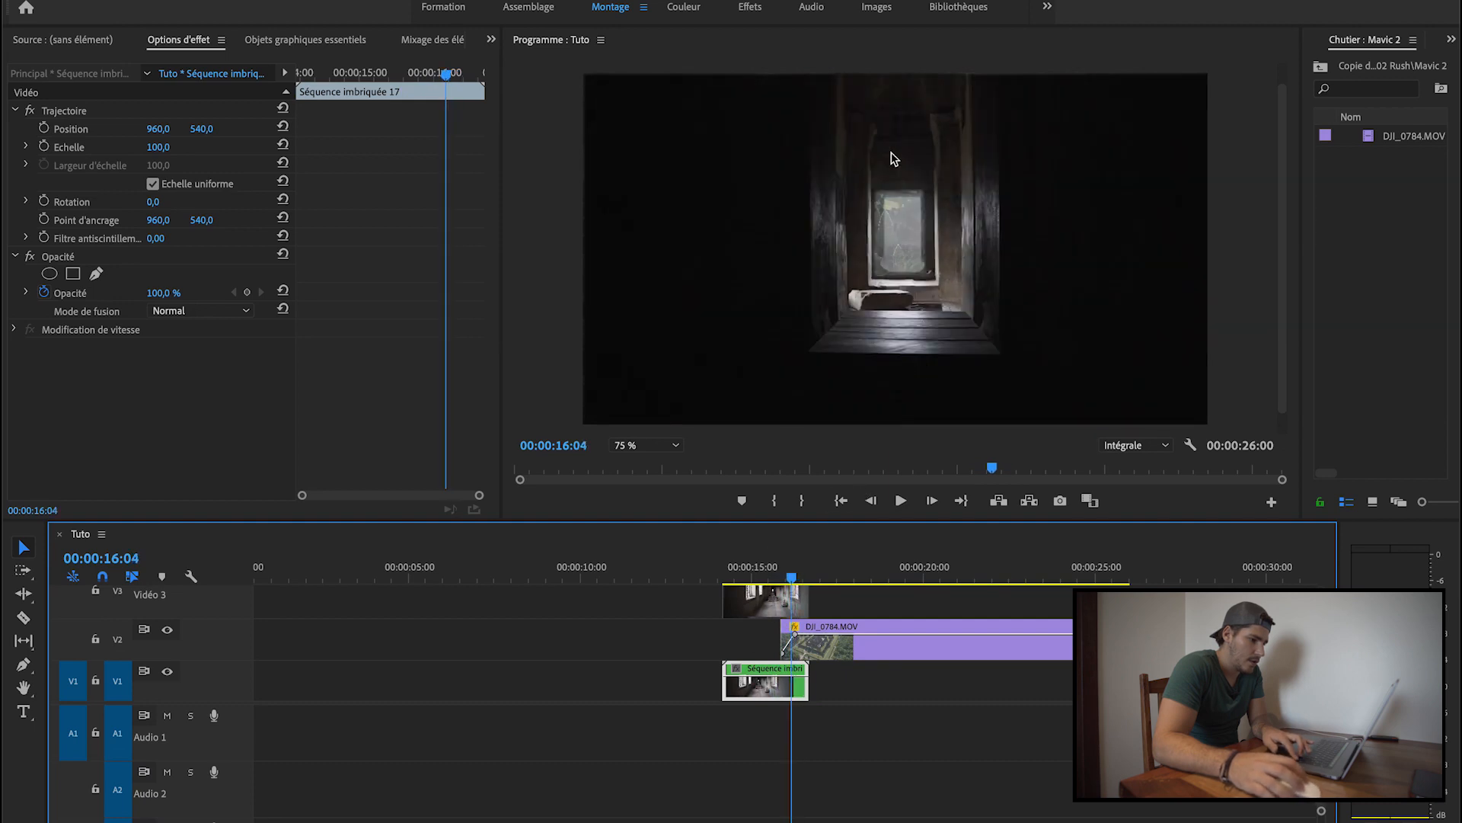
key(Right)
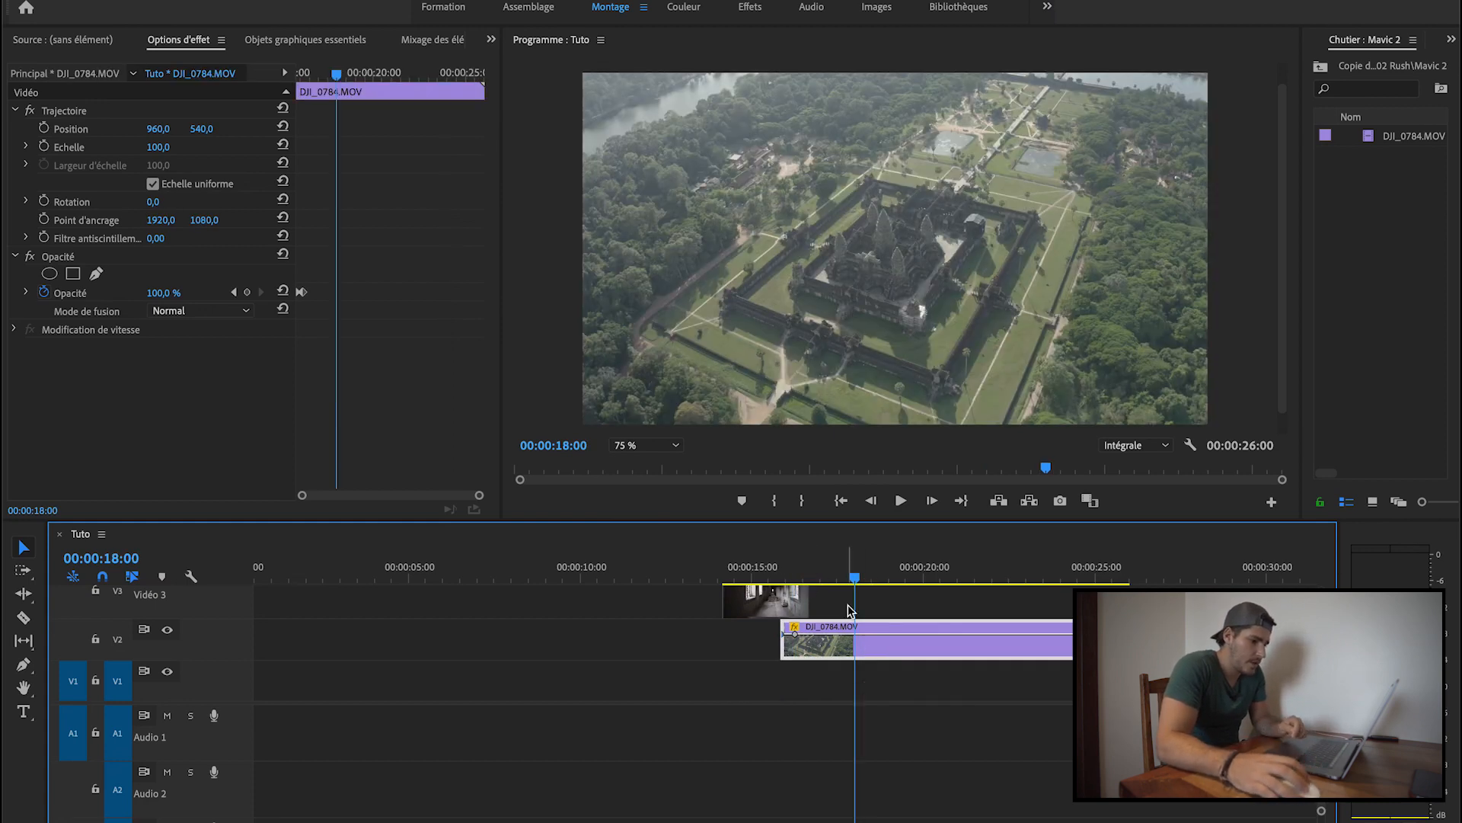
Display the speed line (Modification de vitesse > Vitesse) on the DJI_0784.MOV clip.
drag(856, 582, 813, 639)
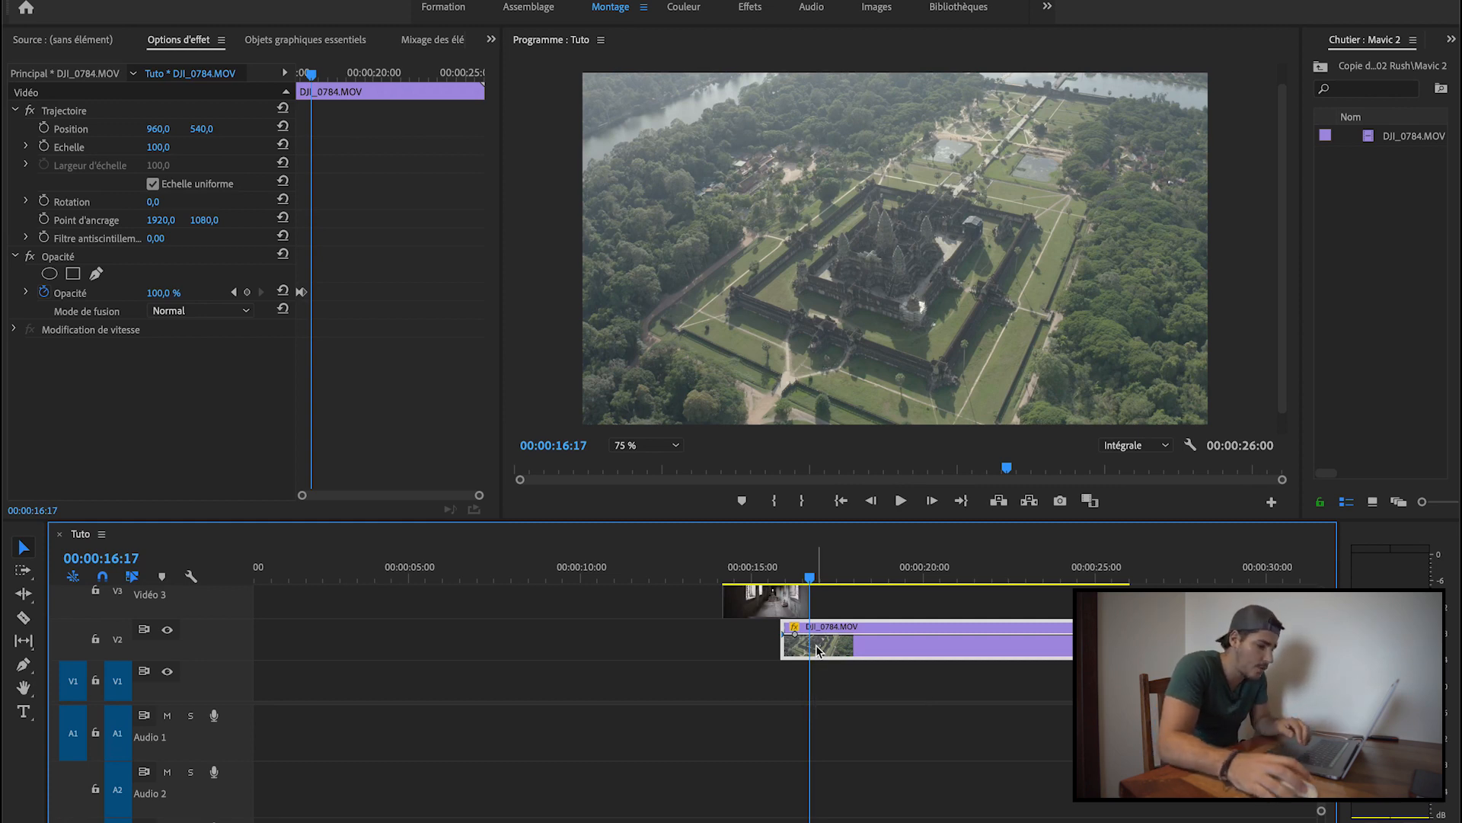
drag(812, 580, 829, 579)
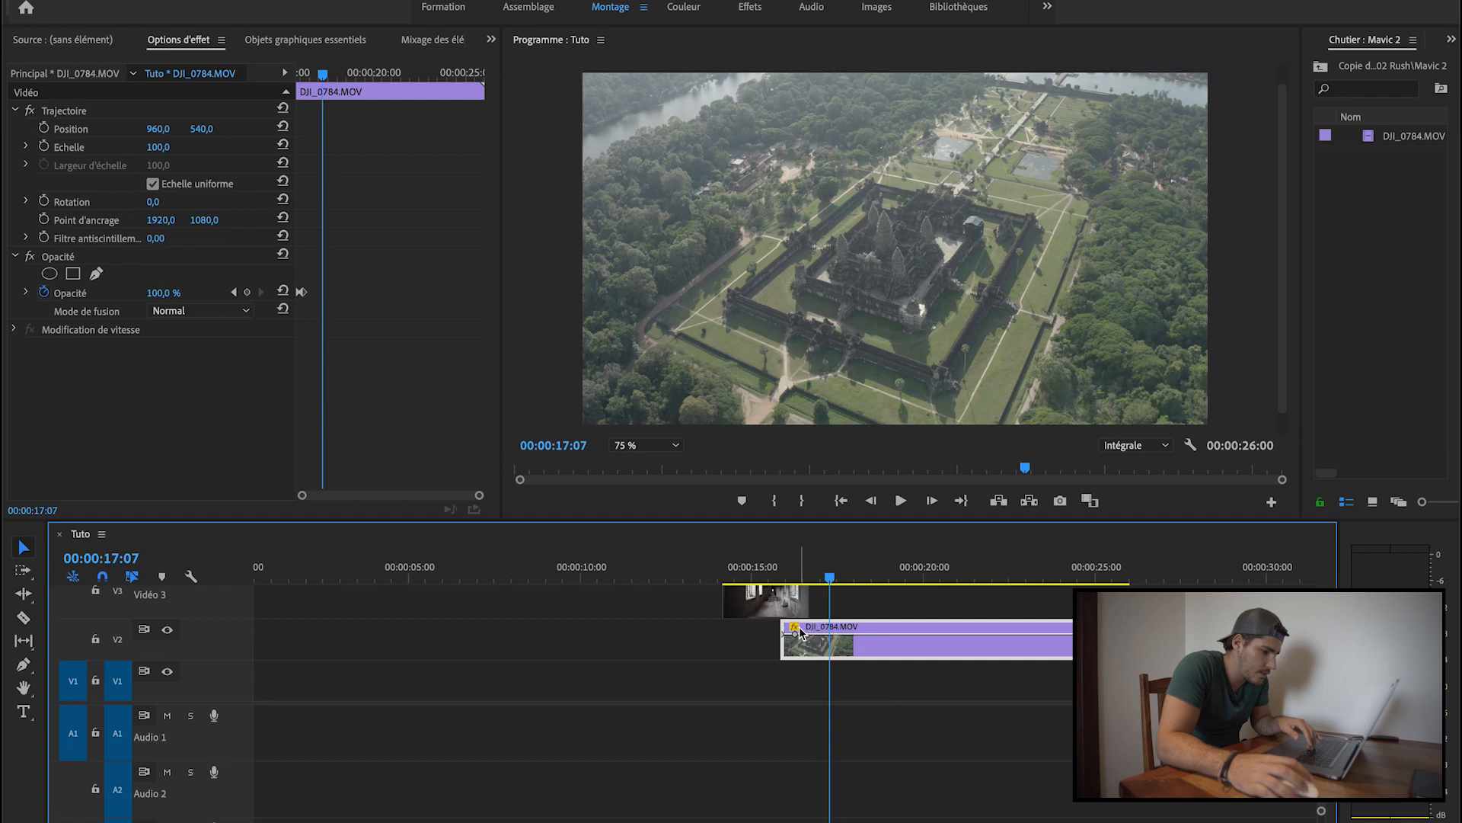
click(799, 632)
mouse_move(830, 680)
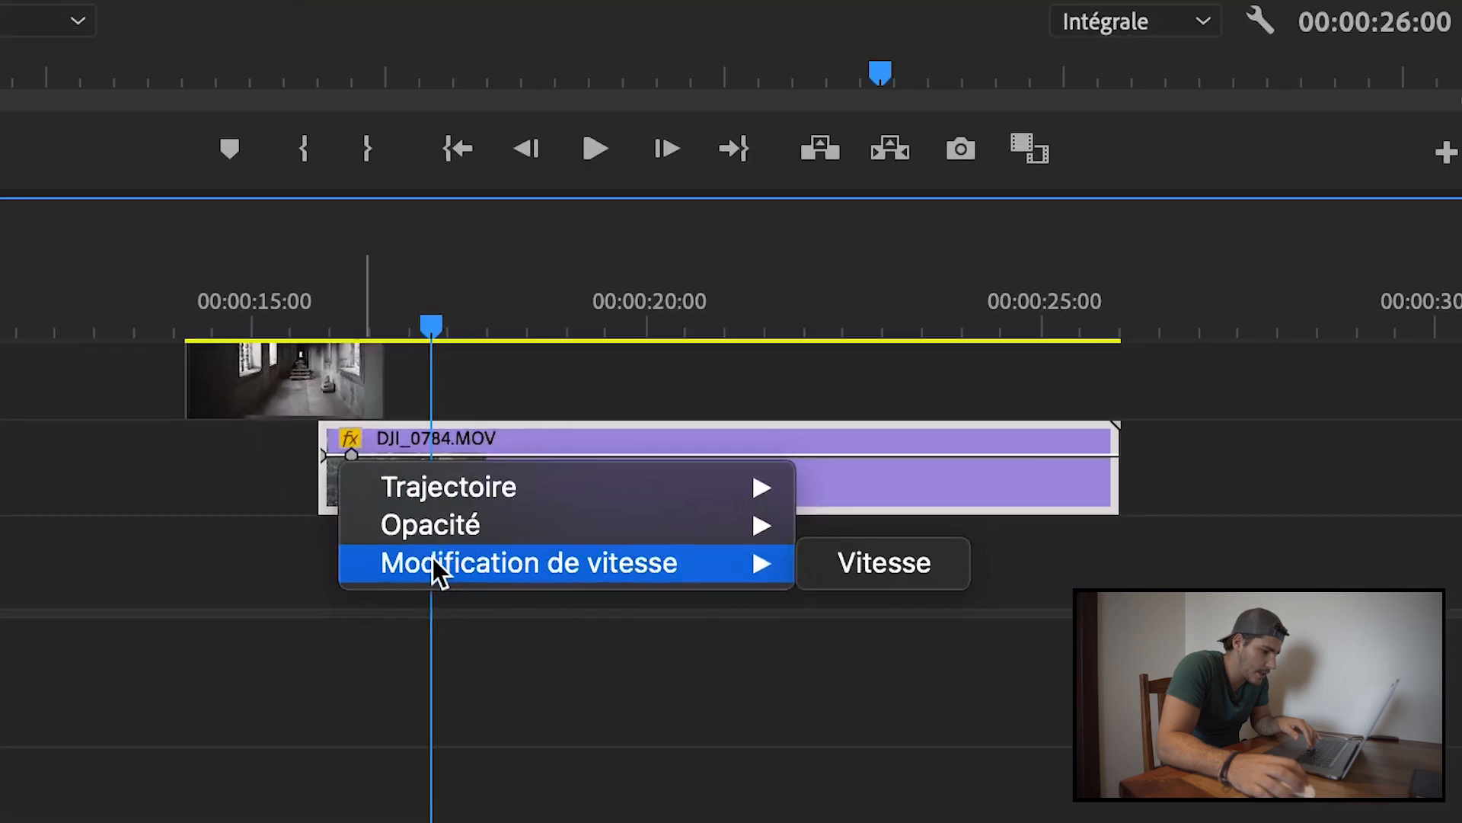
click(830, 562)
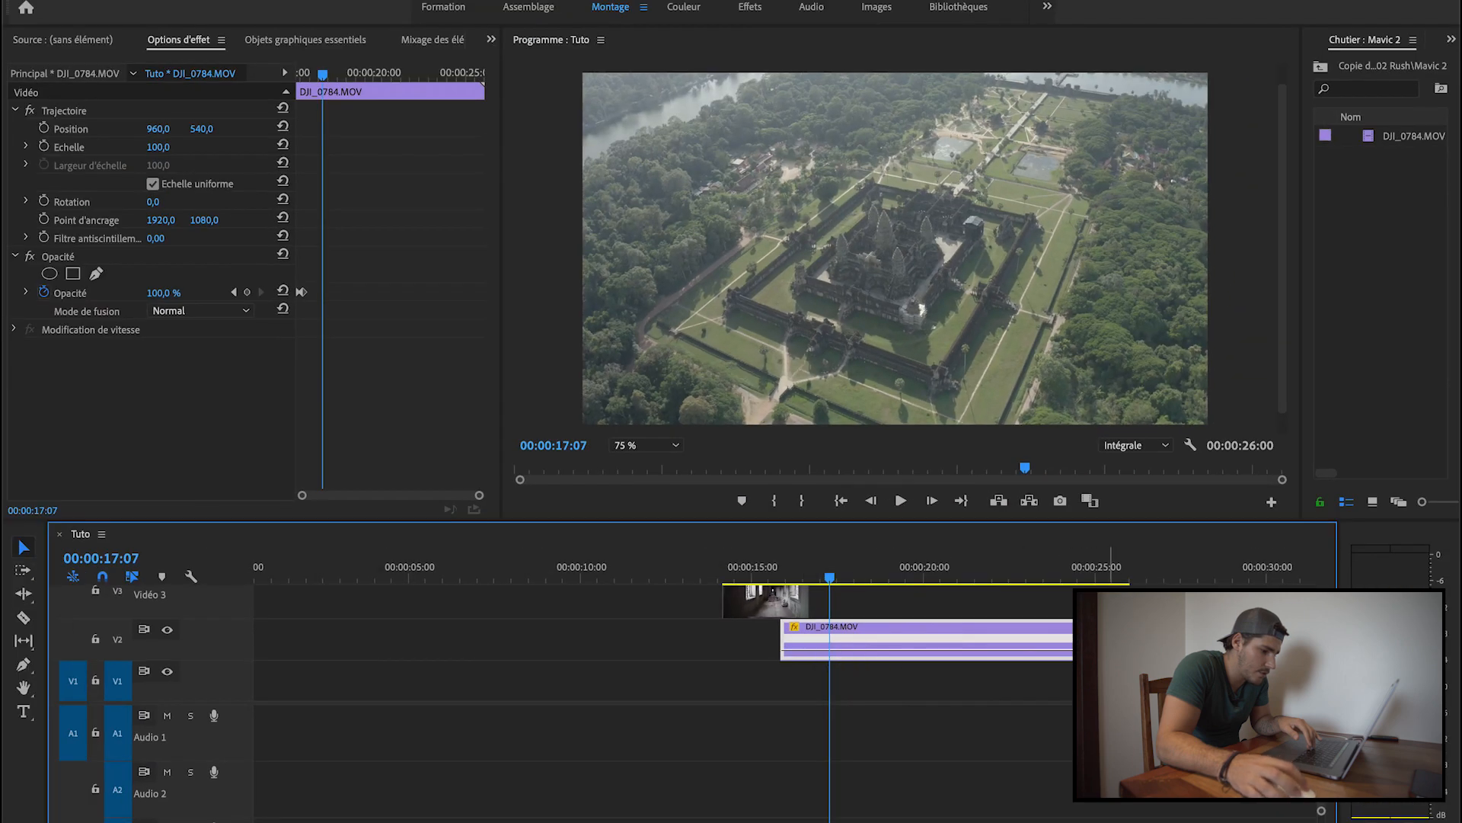
Add a speed keyframe to DJI_0784.MOV at 00:00:21:09, speed up the part before it, and play back from 00:00:15:21.
drag(828, 583, 972, 610)
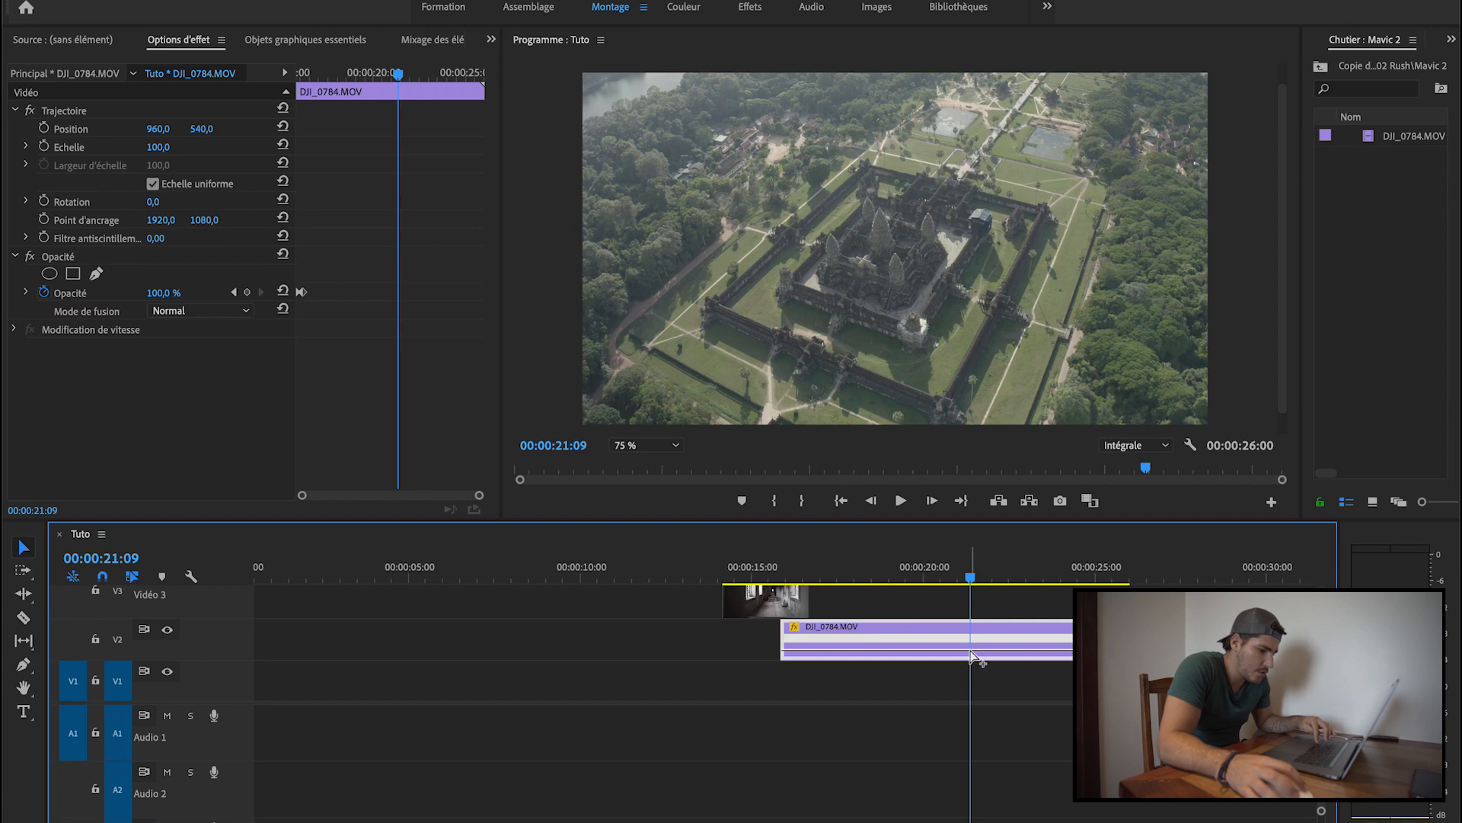
drag(897, 650, 899, 638)
click(782, 576)
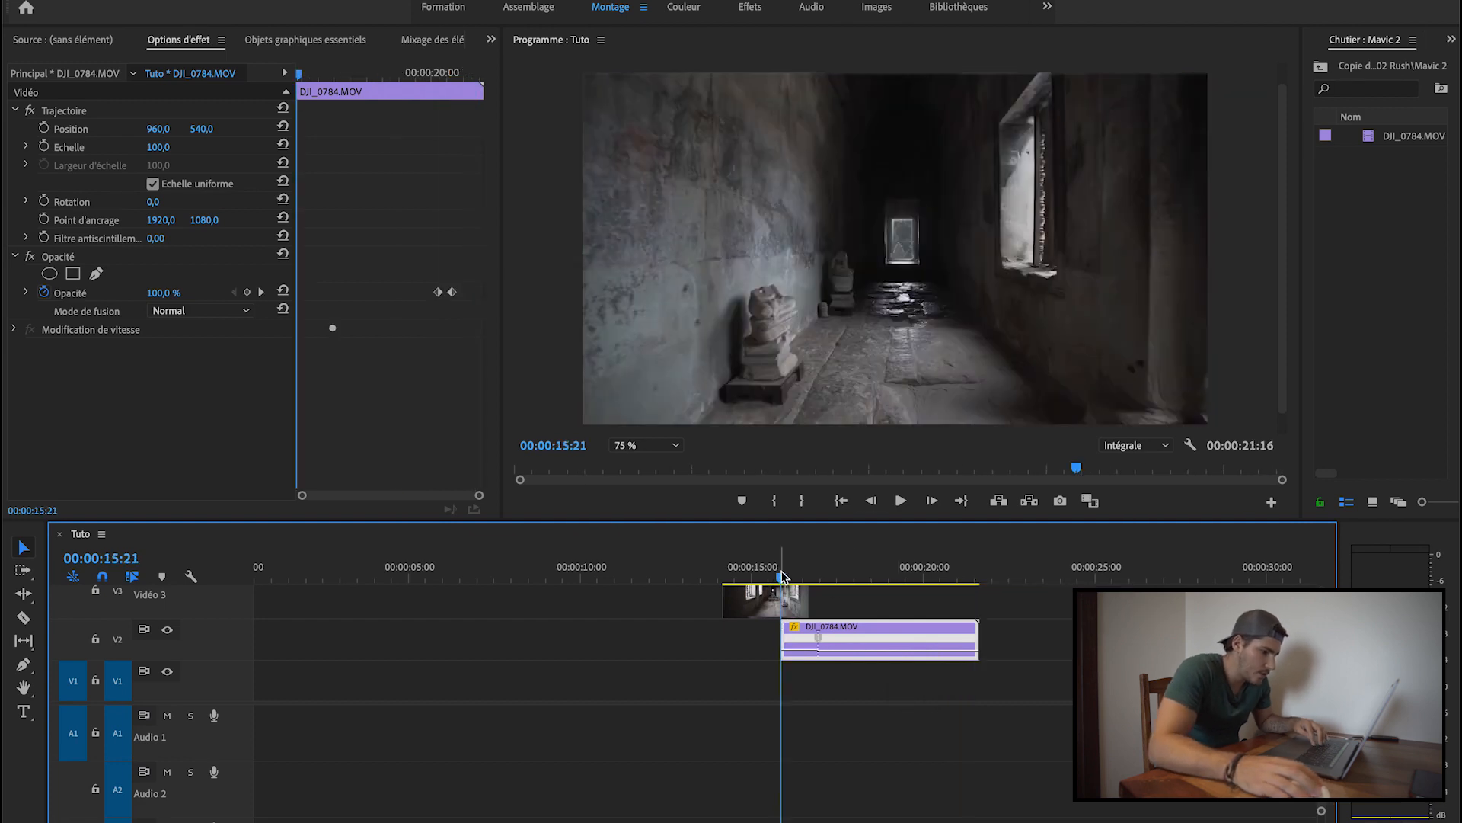
key(space)
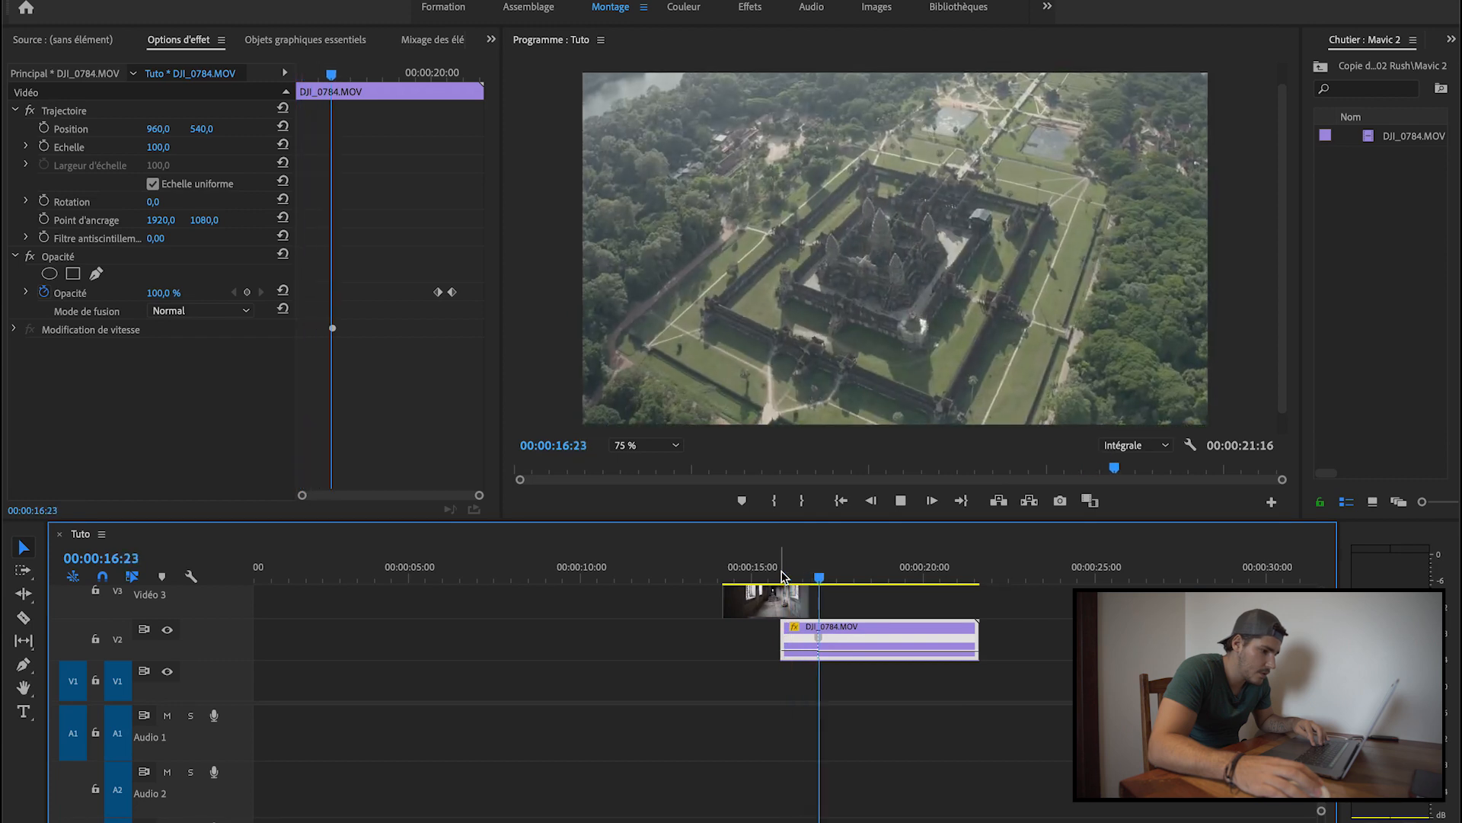
key(space)
Spread the aerial clip's speed keyframe into a gradual ramp, and play it from 00:00:15:21 with the Vidéo 3 track hidden.
drag(822, 644, 837, 643)
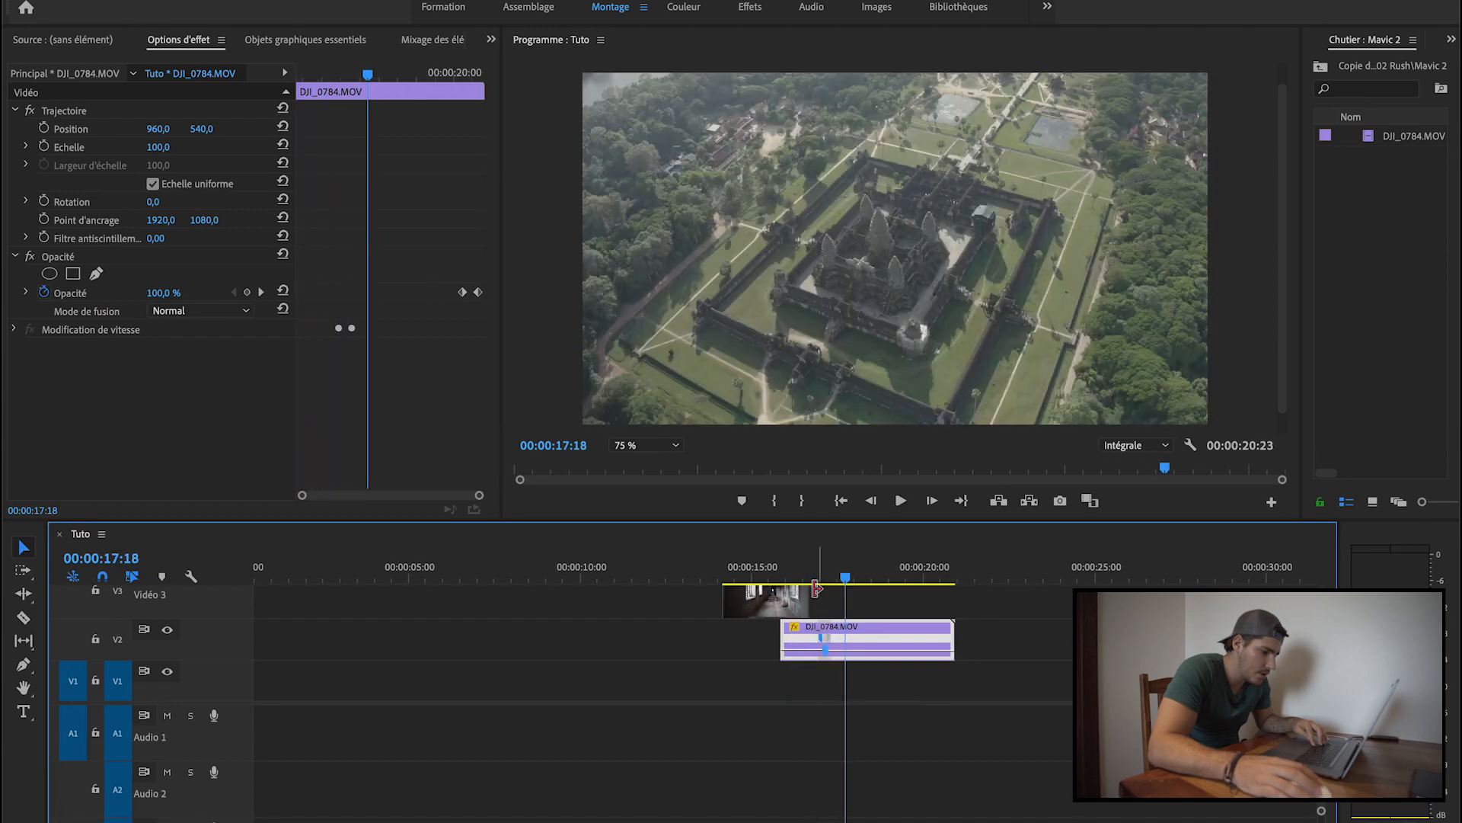
key(Up)
scroll(205, 605, up, 1)
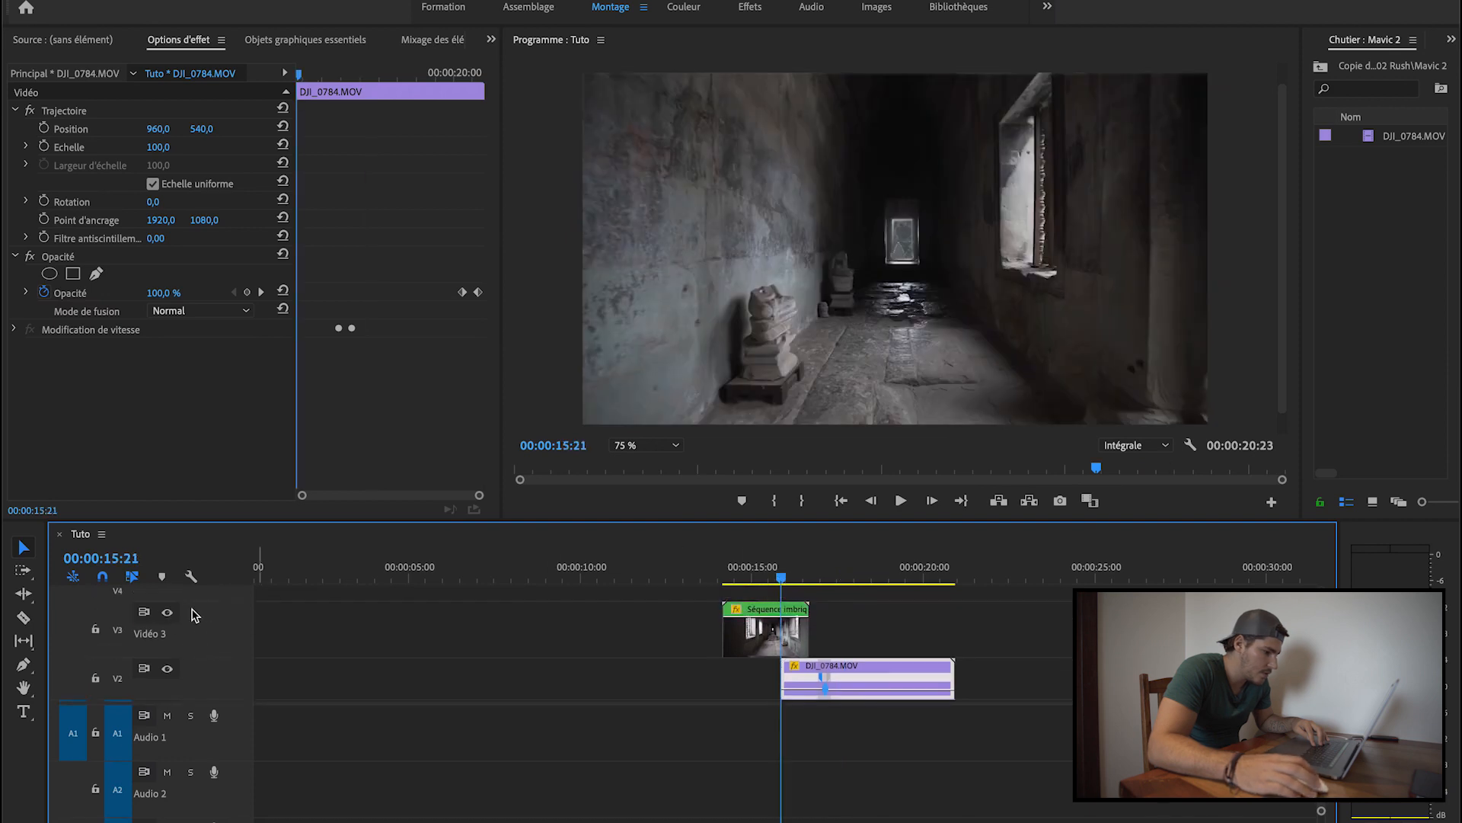
click(168, 612)
key(space)
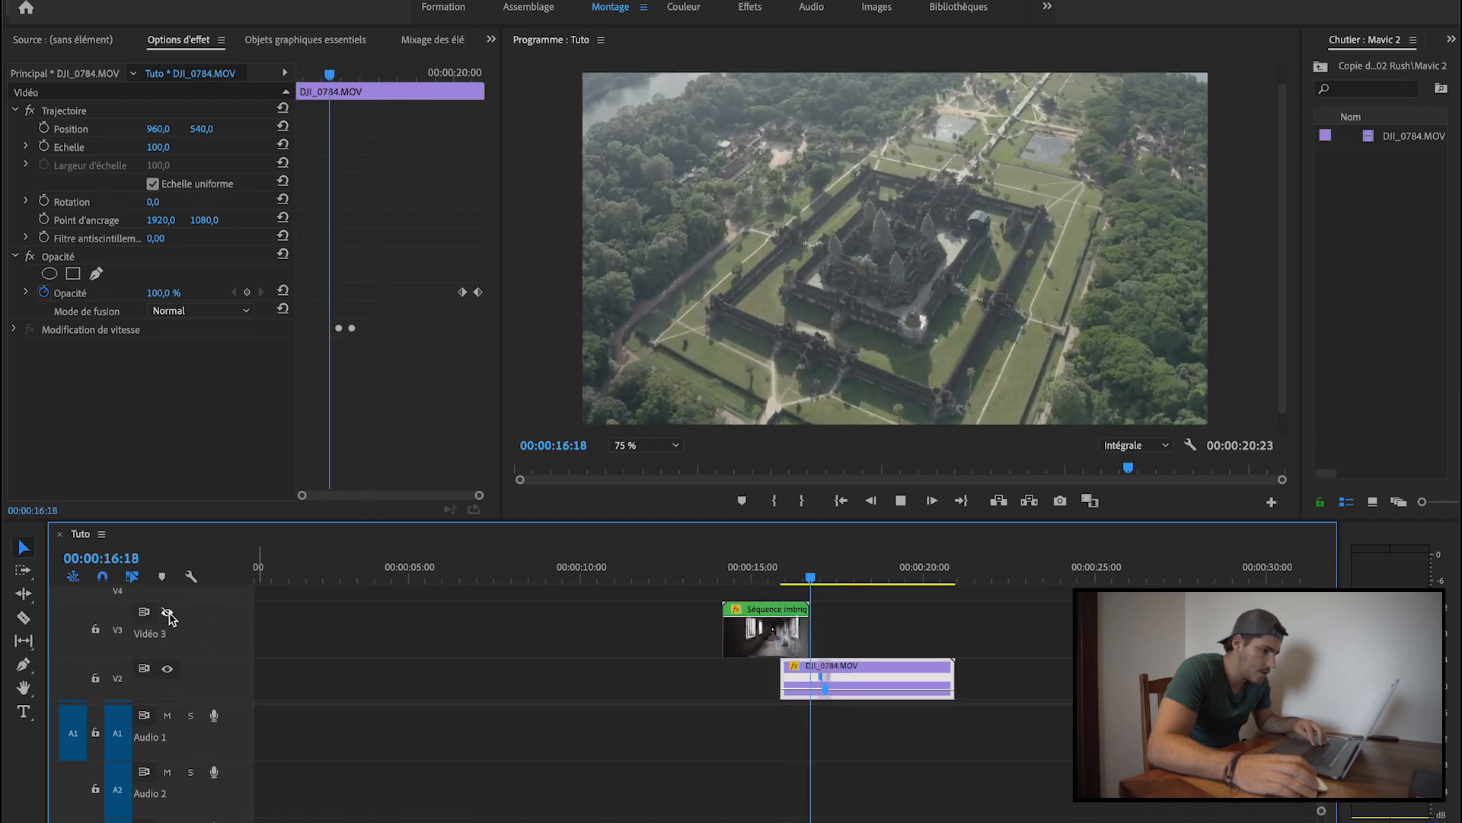
key(space)
Raise the speed at the start of DJI_0784.MOV further, and play the whole transition with the Vidéo 3 track visible.
drag(801, 693, 805, 621)
click(791, 578)
click(728, 579)
key(space)
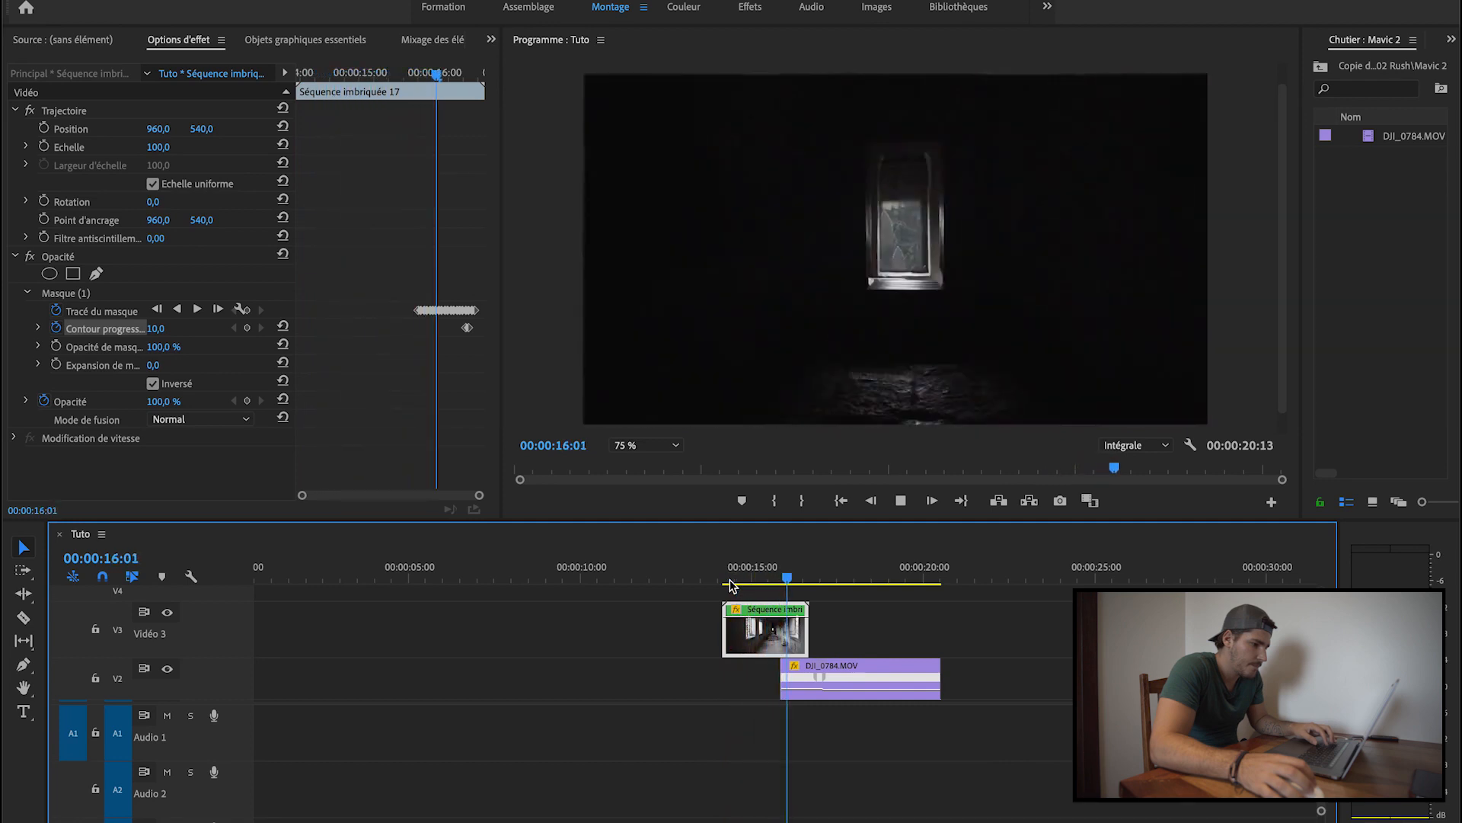
key(space)
Nest the corridor clip and DJI_0784.MOV together as Séquence imbriquée 18, and return to its start at 00:00:14:04.
drag(1012, 684, 752, 625)
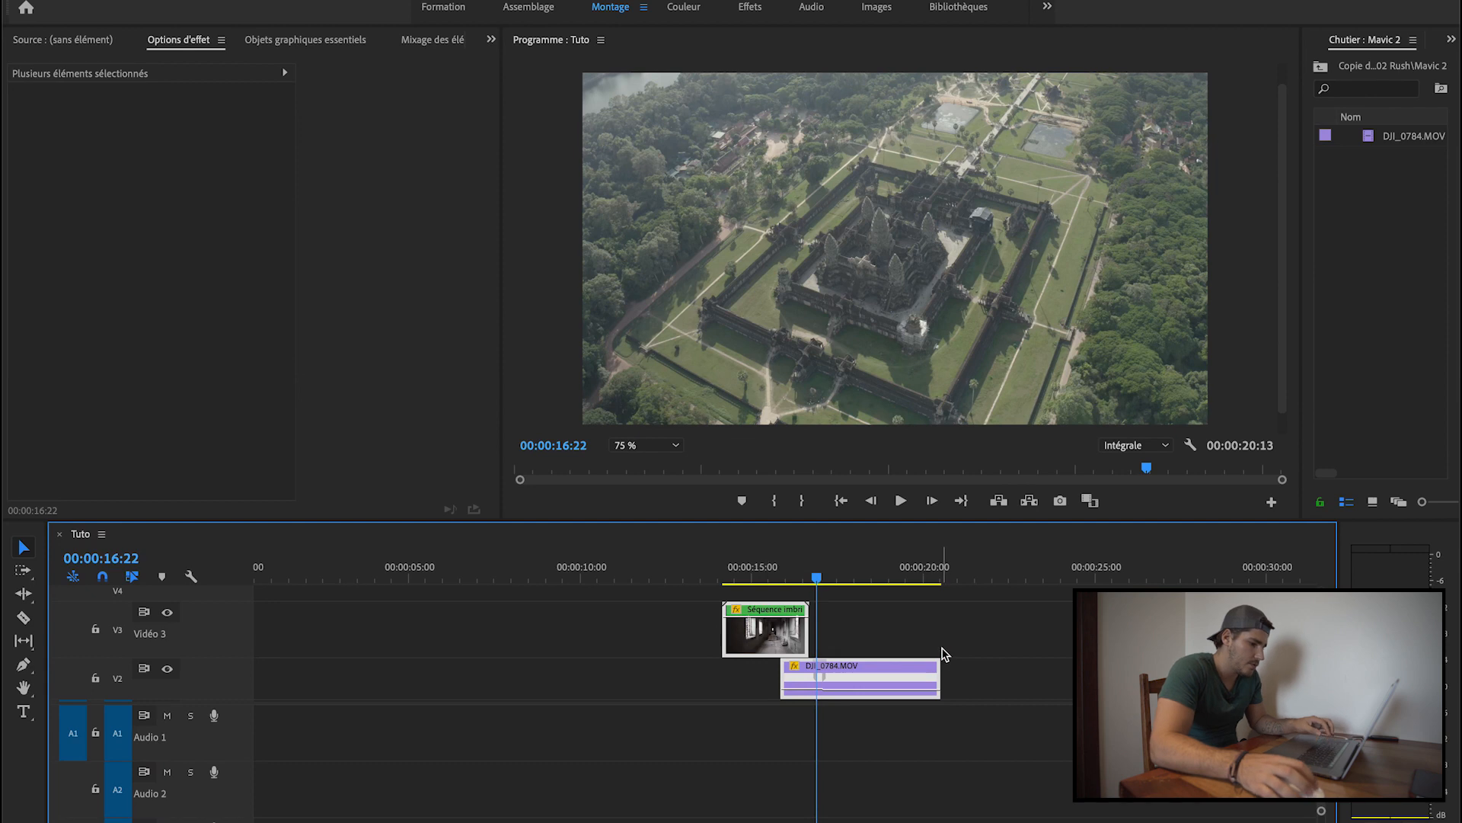
right_click(771, 638)
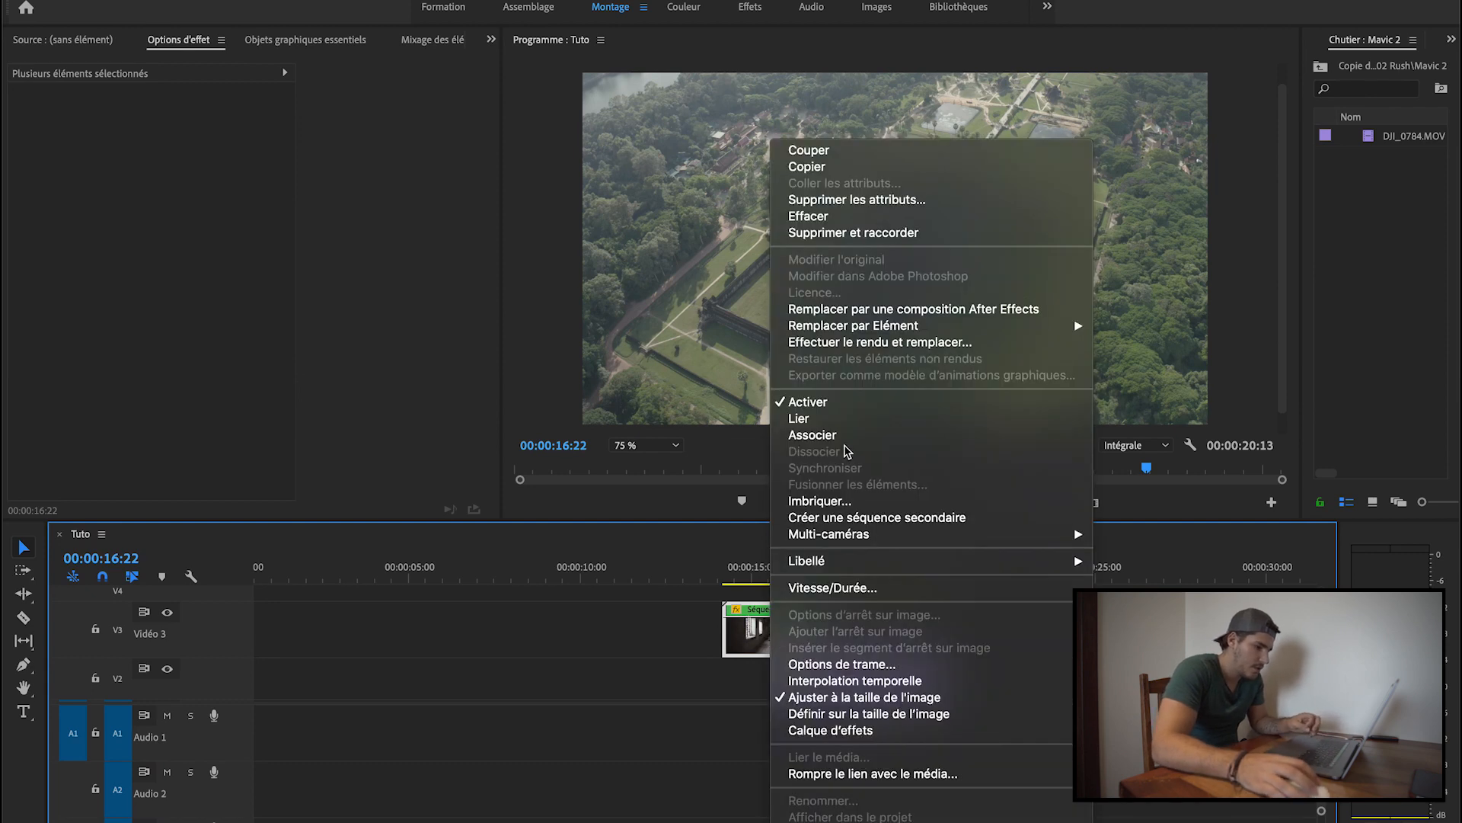
click(832, 501)
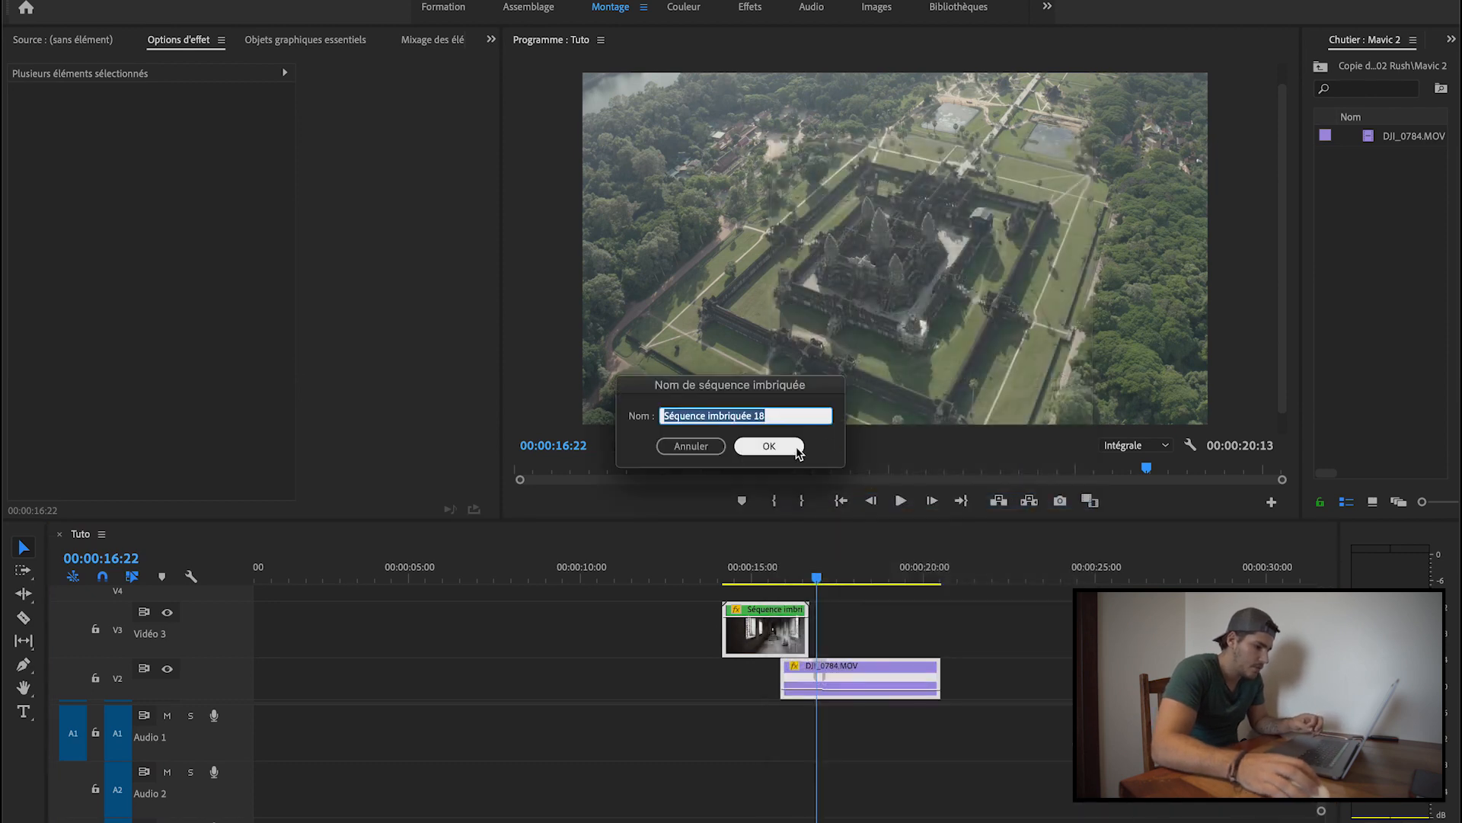
click(773, 451)
click(730, 581)
mouse_move(736, 581)
mouse_down()
mouse_move(783, 581)
mouse_move(735, 589)
mouse_up()
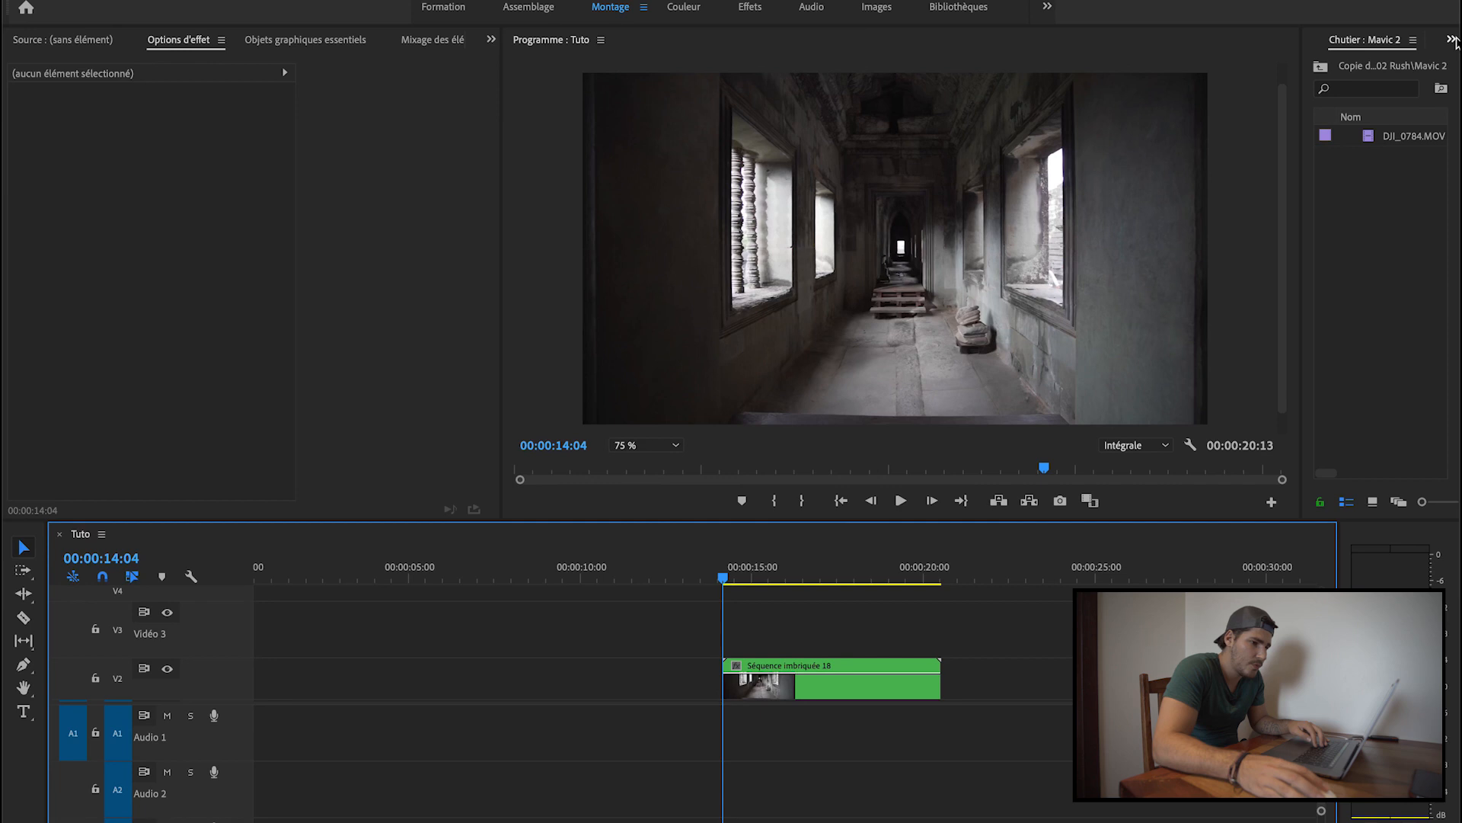
Search the effects for "flou" and apply Flou directionnel to Séquence imbriquée 18.
click(1453, 40)
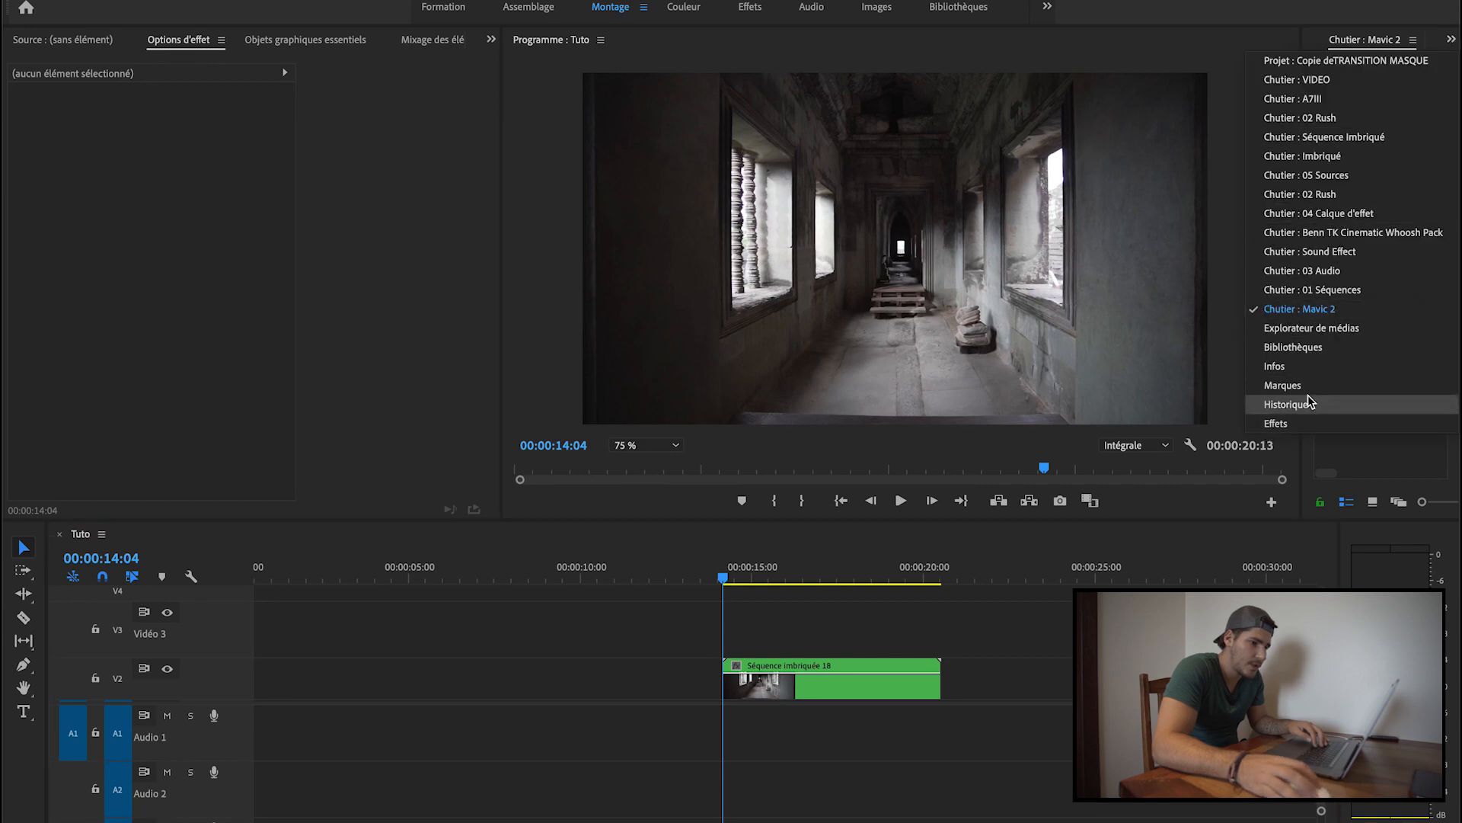
click(1283, 423)
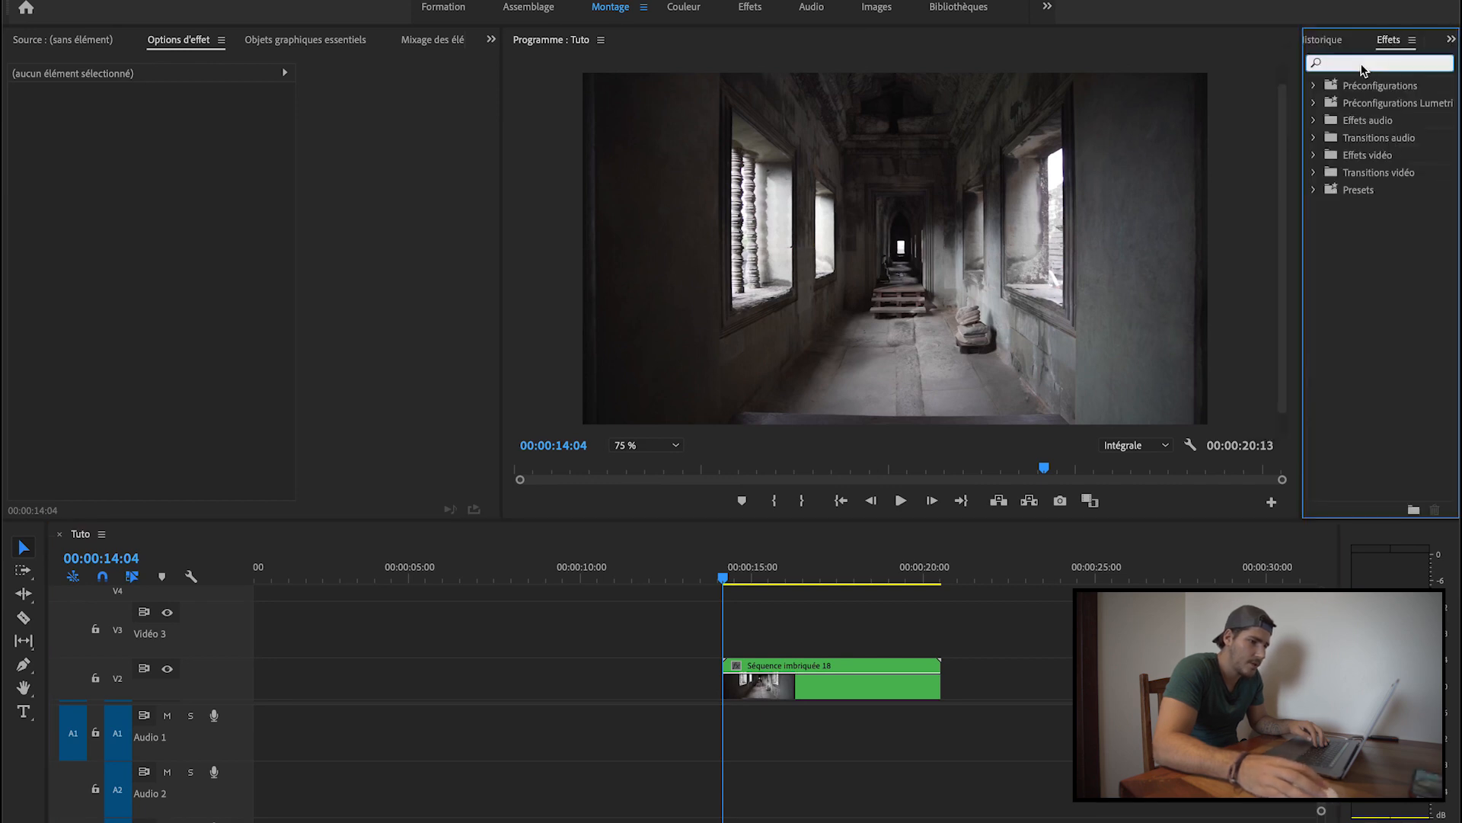
click(1362, 64)
text(flou)
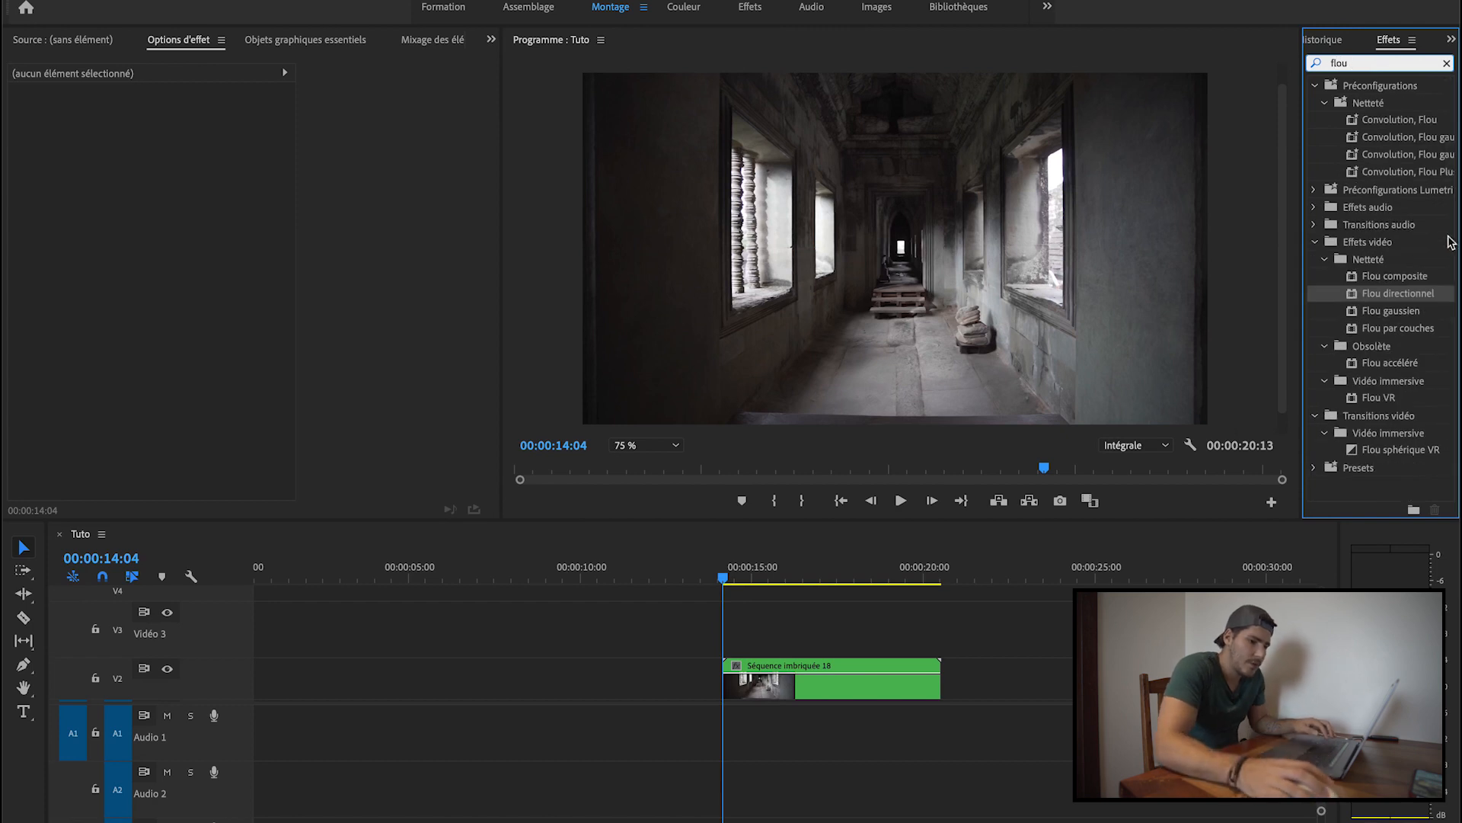
drag(754, 689, 756, 691)
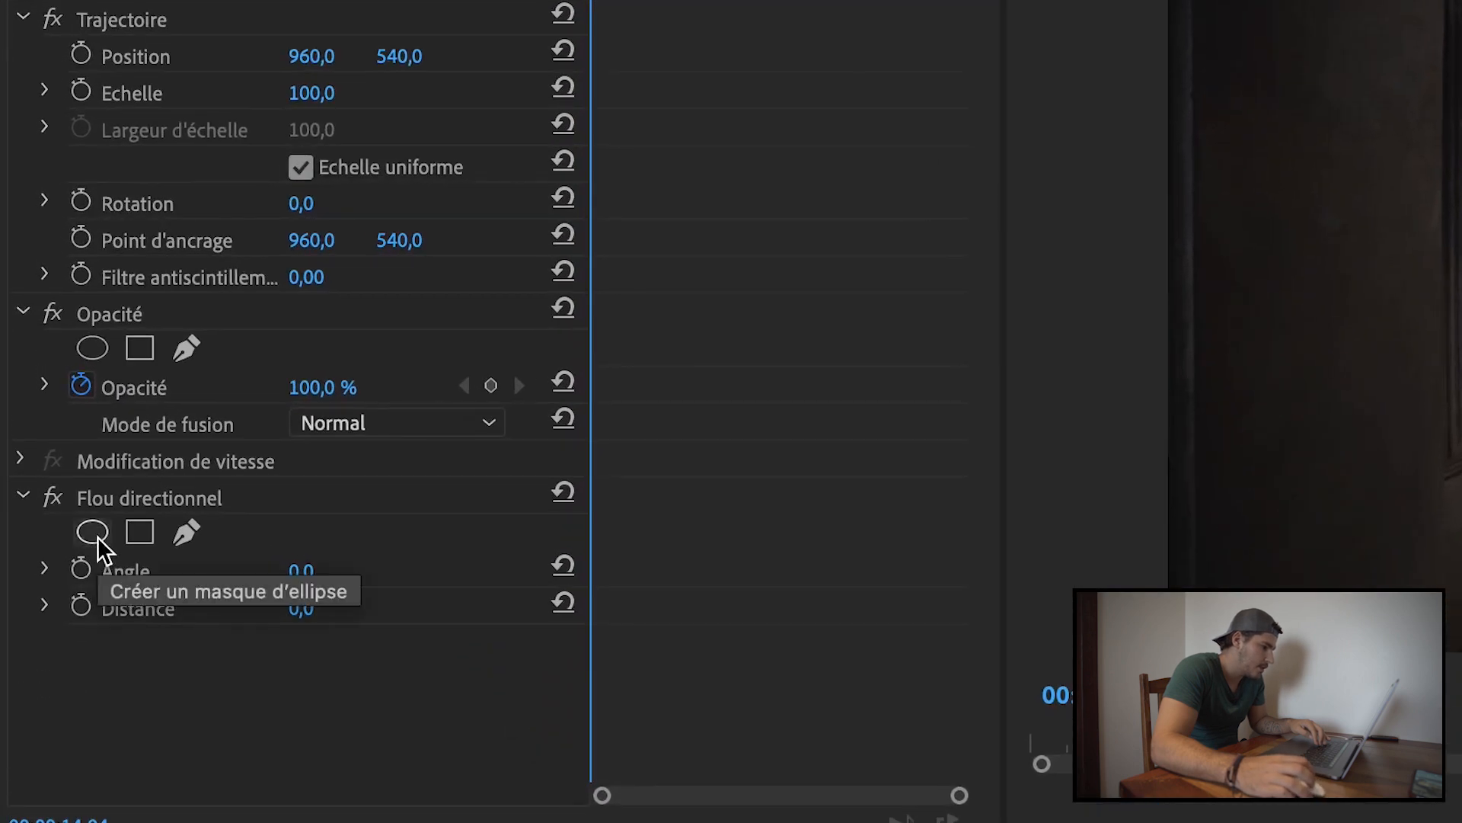
Add an elliptical mask to Flou directionnel, centre it on the far end of the corridor, and set its feather to 152.
click(97, 536)
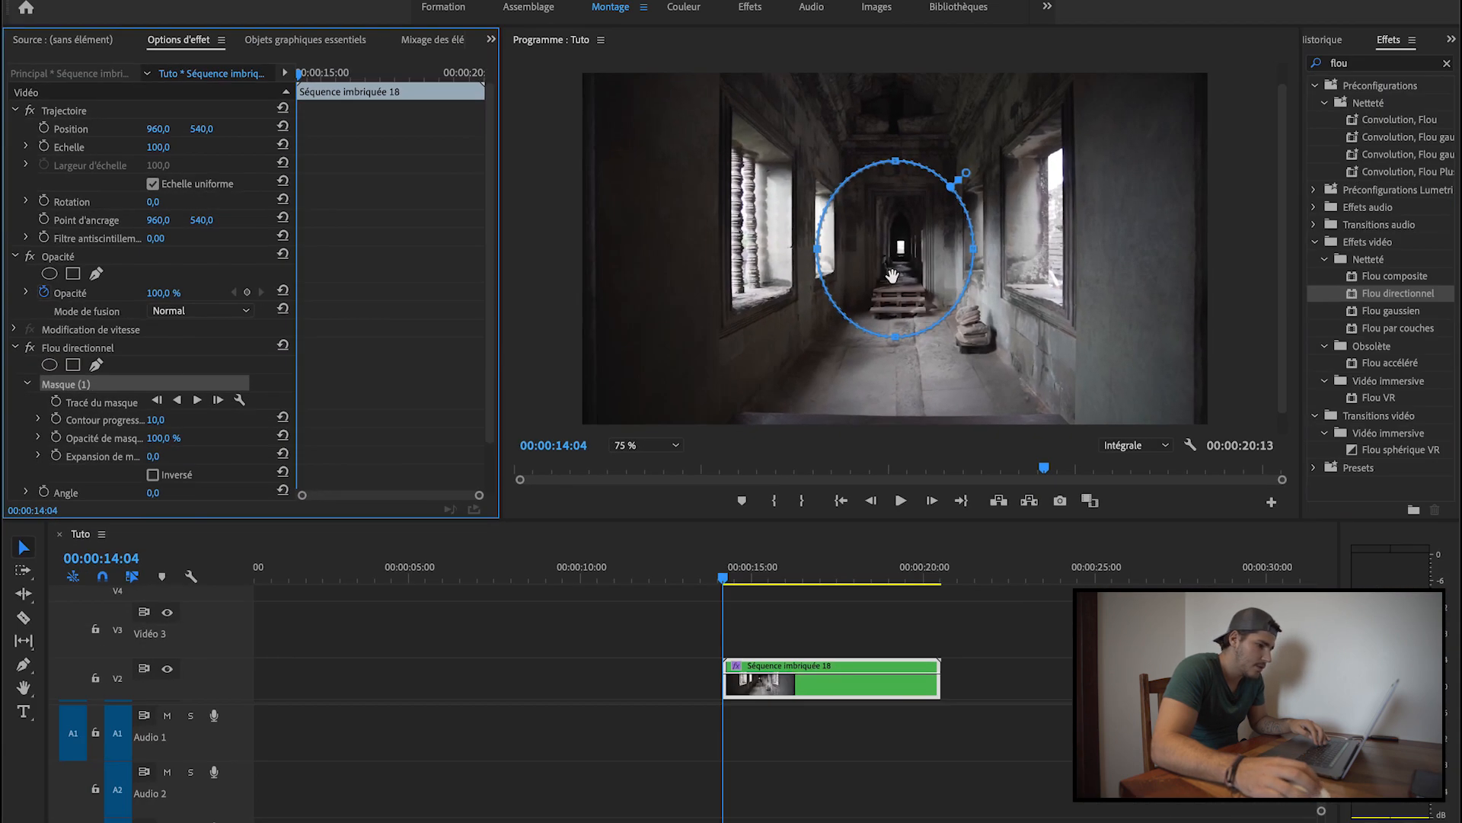
drag(893, 275, 900, 271)
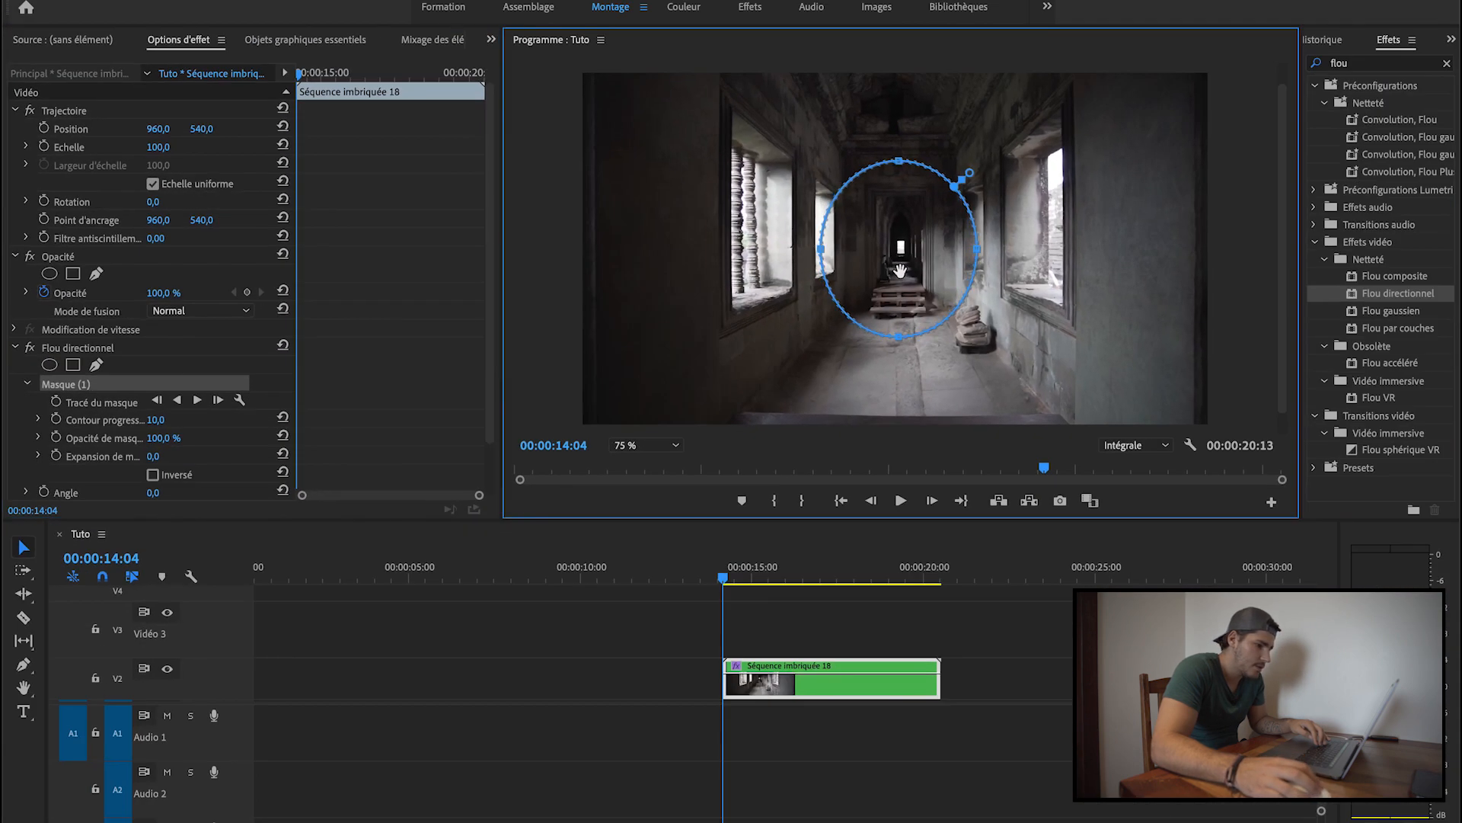
drag(154, 420, 156, 421)
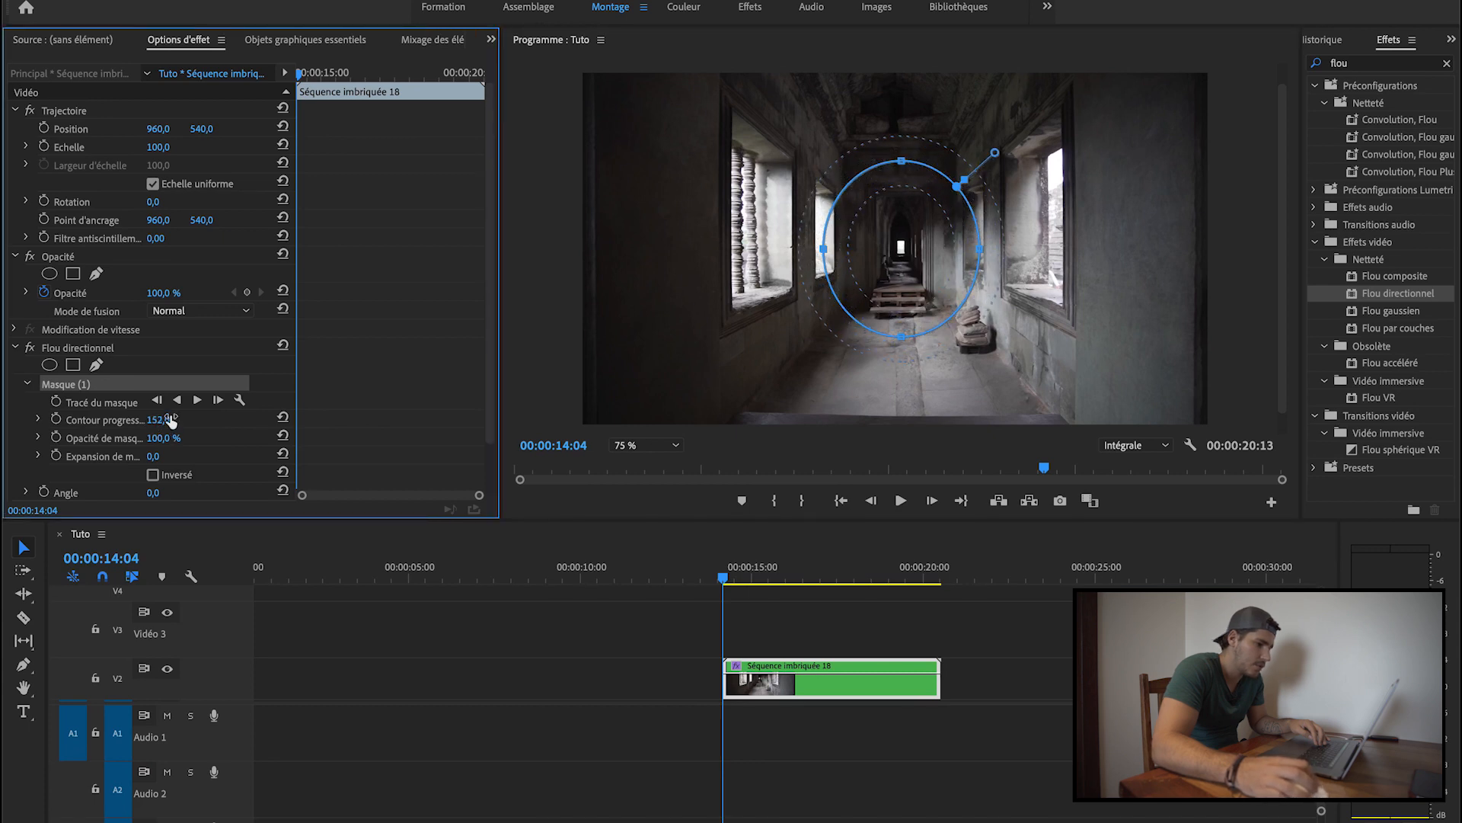
Set the directional blur's Distance to 12 and invert its mask so the blur falls outside the ellipse.
scroll(225, 443, down, 3)
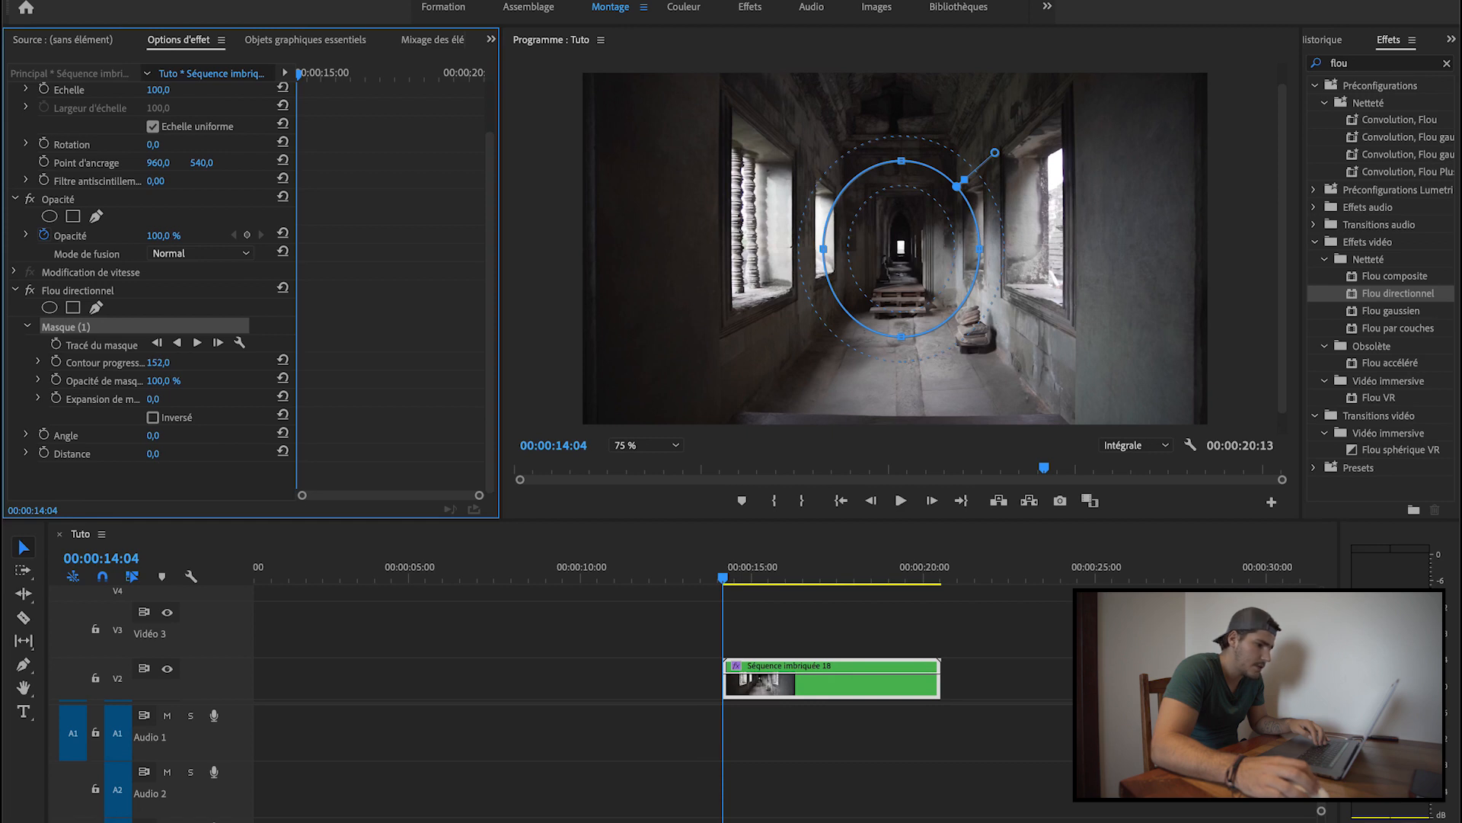
drag(154, 454, 167, 454)
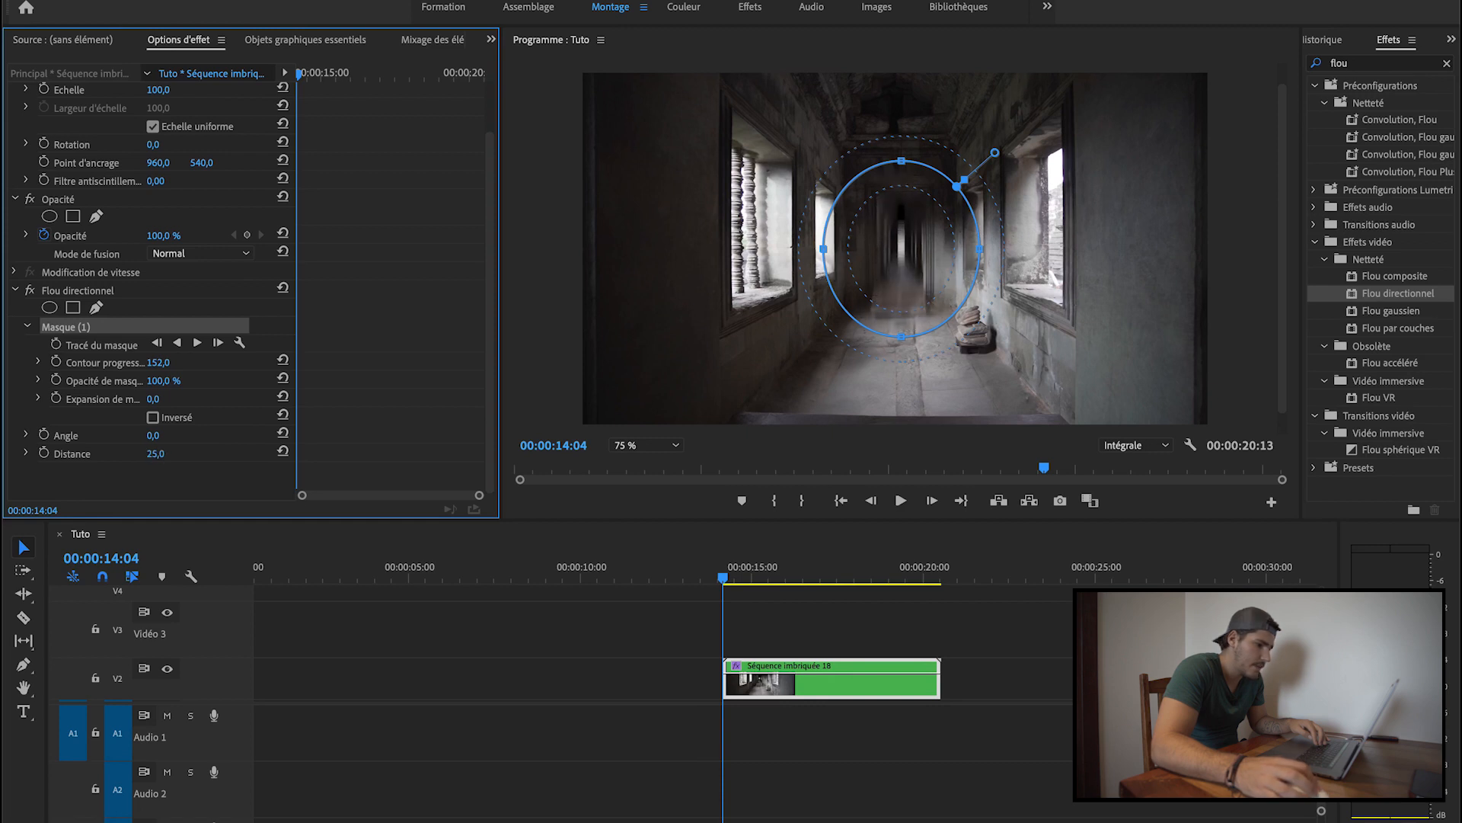
click(153, 417)
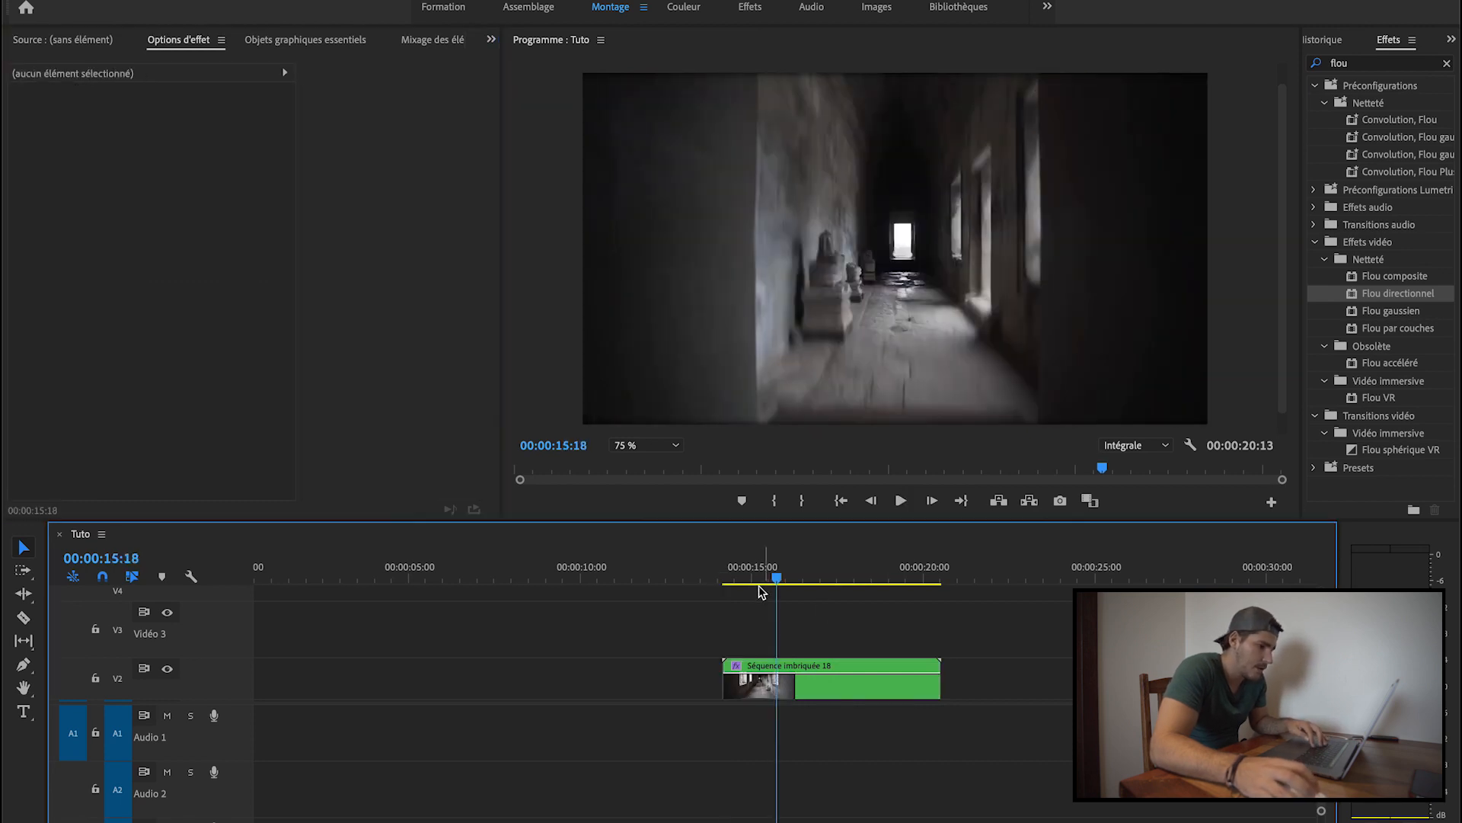
Play the blurred nested sequence from 00:00:14:04 and review the passage through the window.
drag(773, 577, 726, 581)
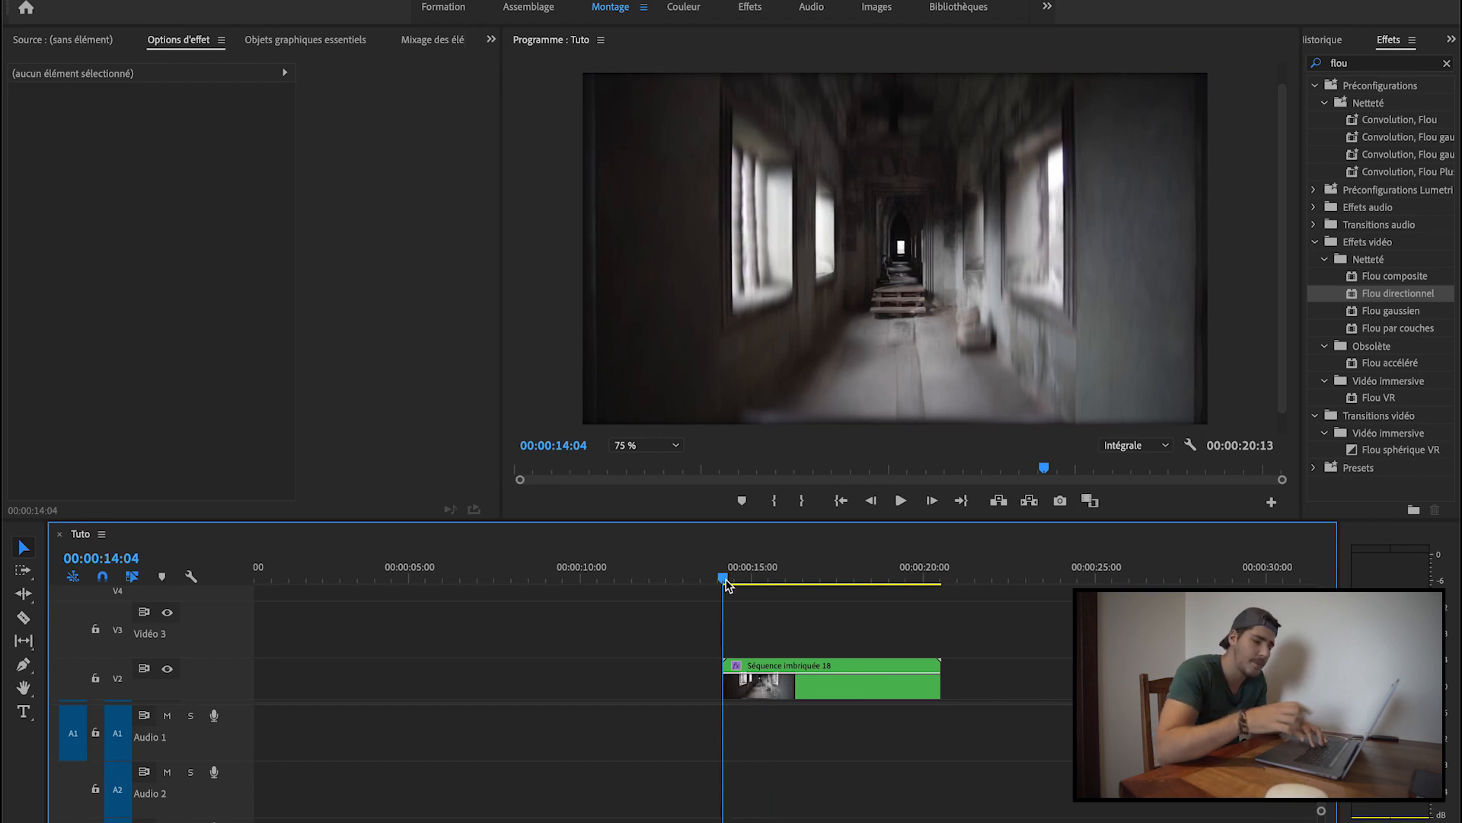
key(space)
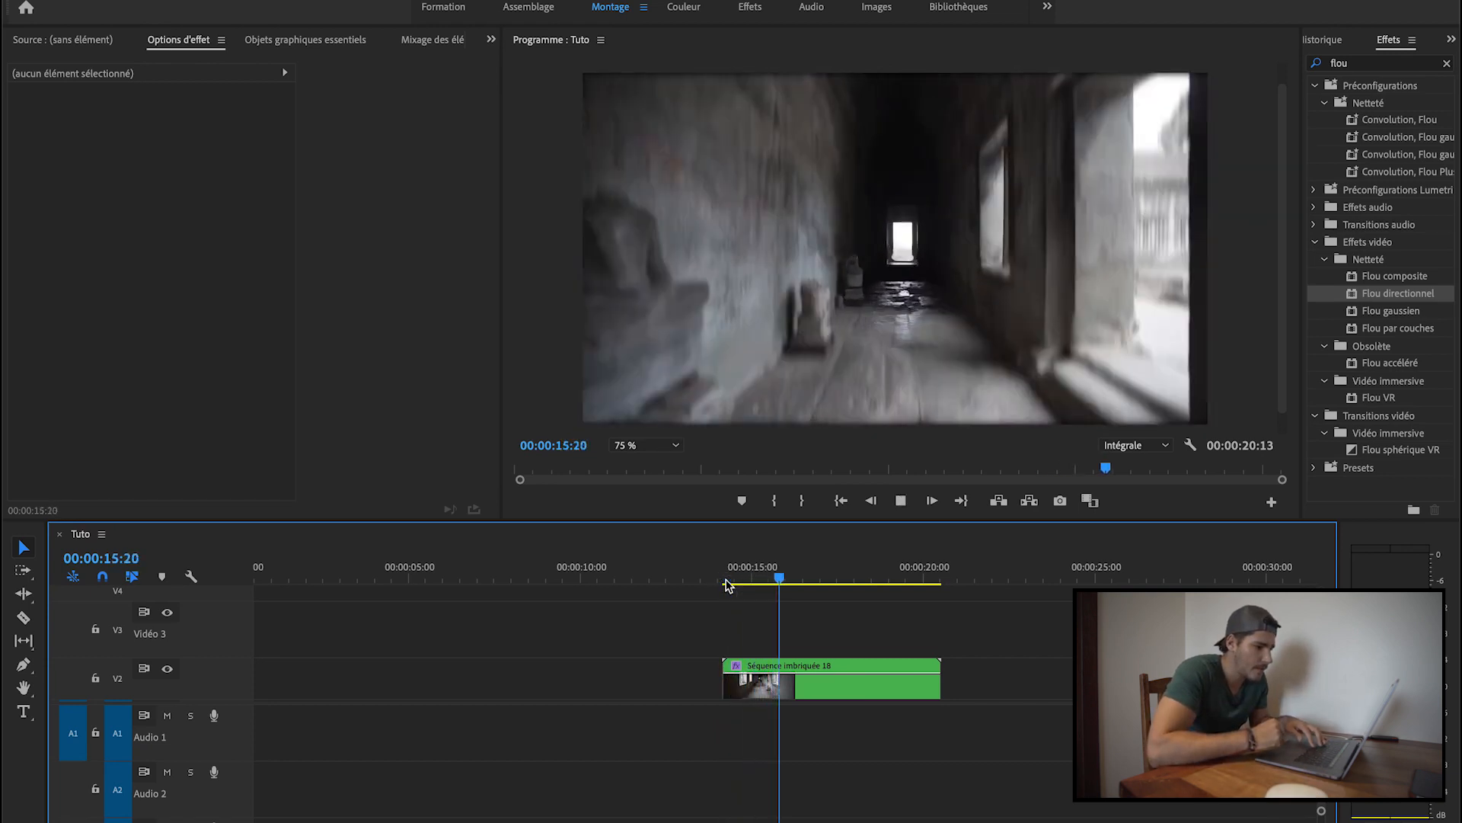
key(space)
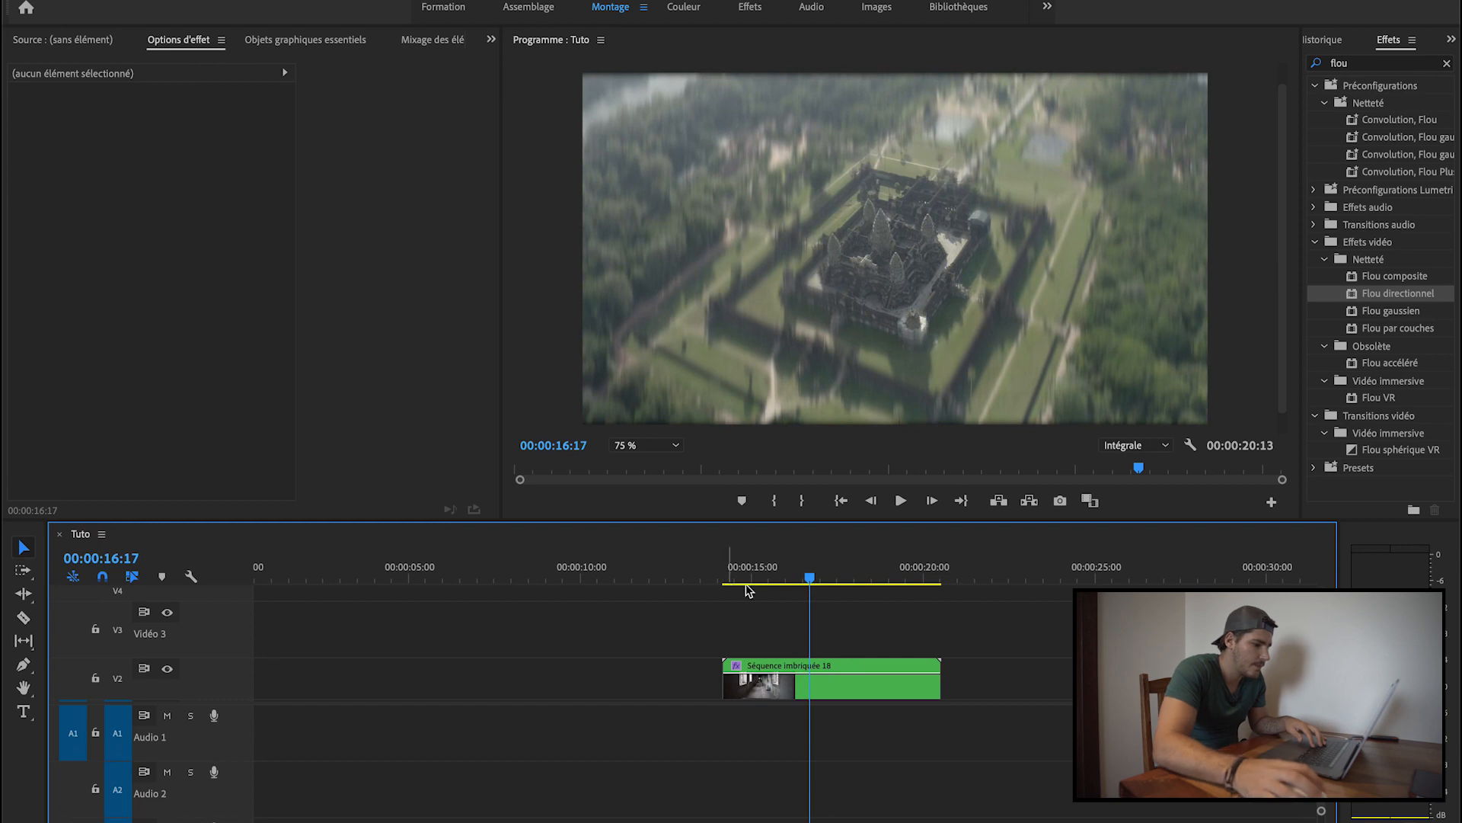
click(785, 583)
key(space)
key(space)
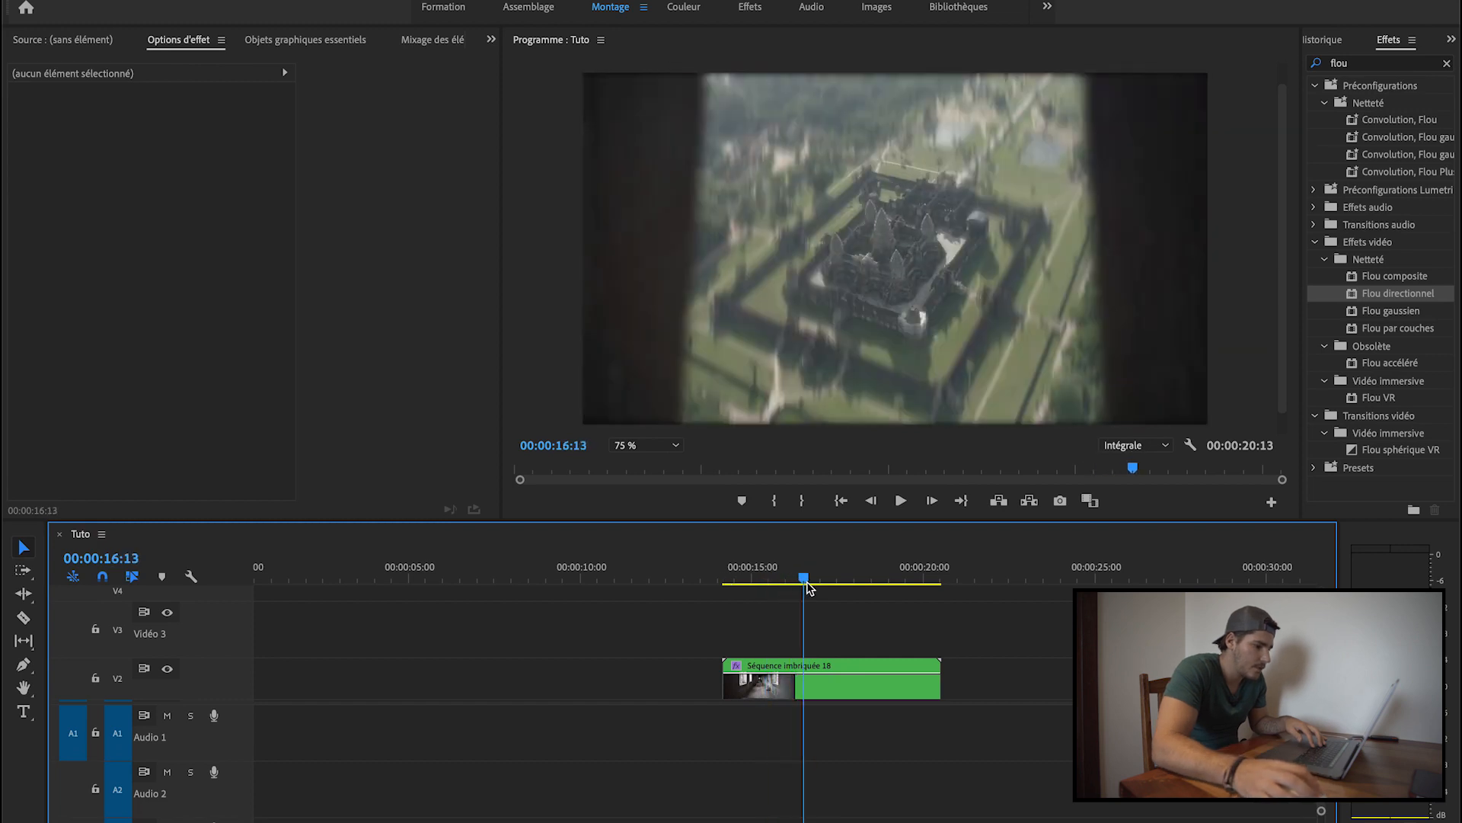
Start keyframing the blur's Distance on Séquence imbriquée 18 with a value of 12 at 00:00:16:04.
click(765, 688)
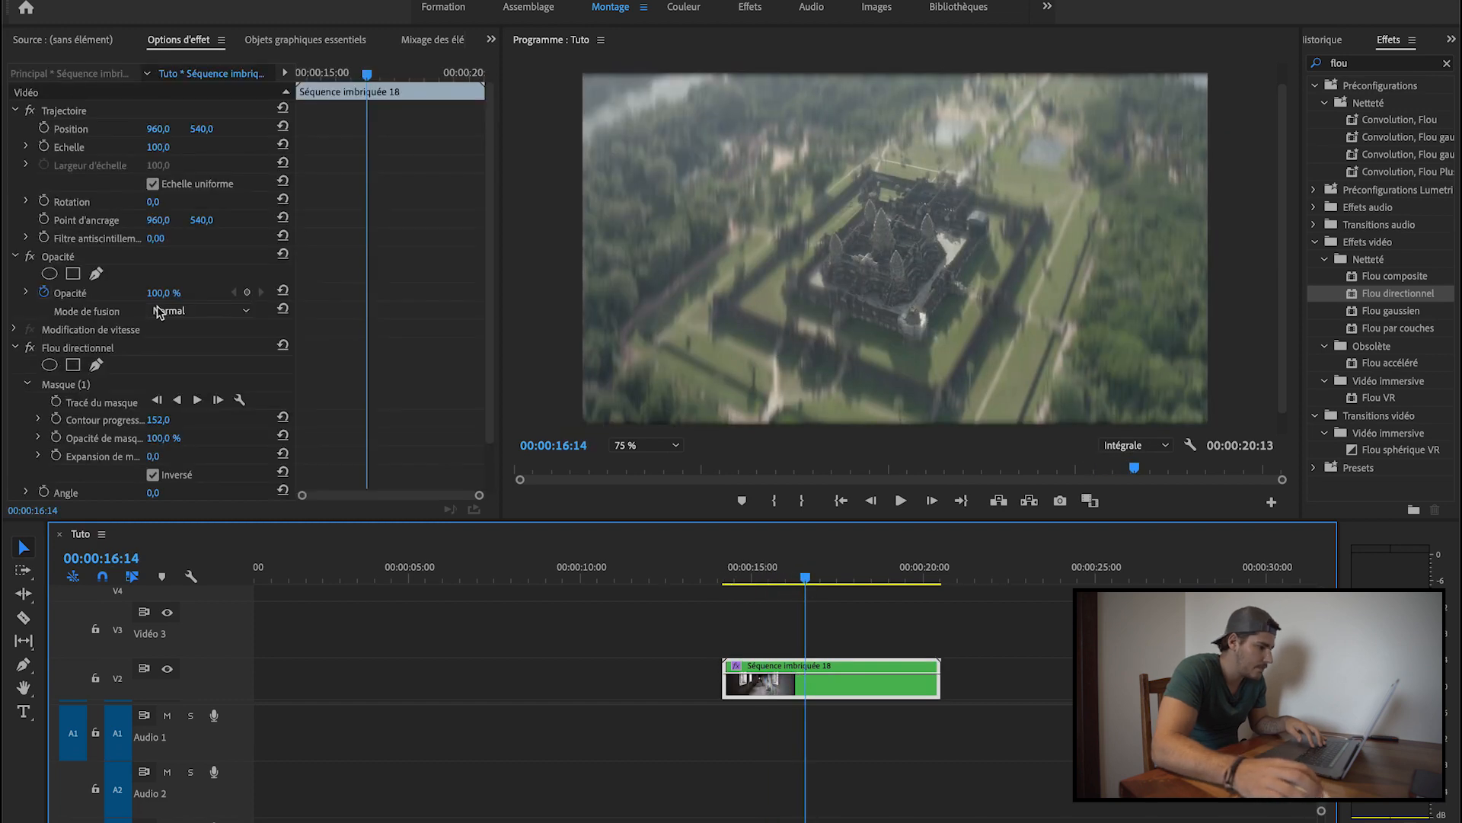
click(83, 383)
key(Left)
key(Left)
key(Left)
key(Left)
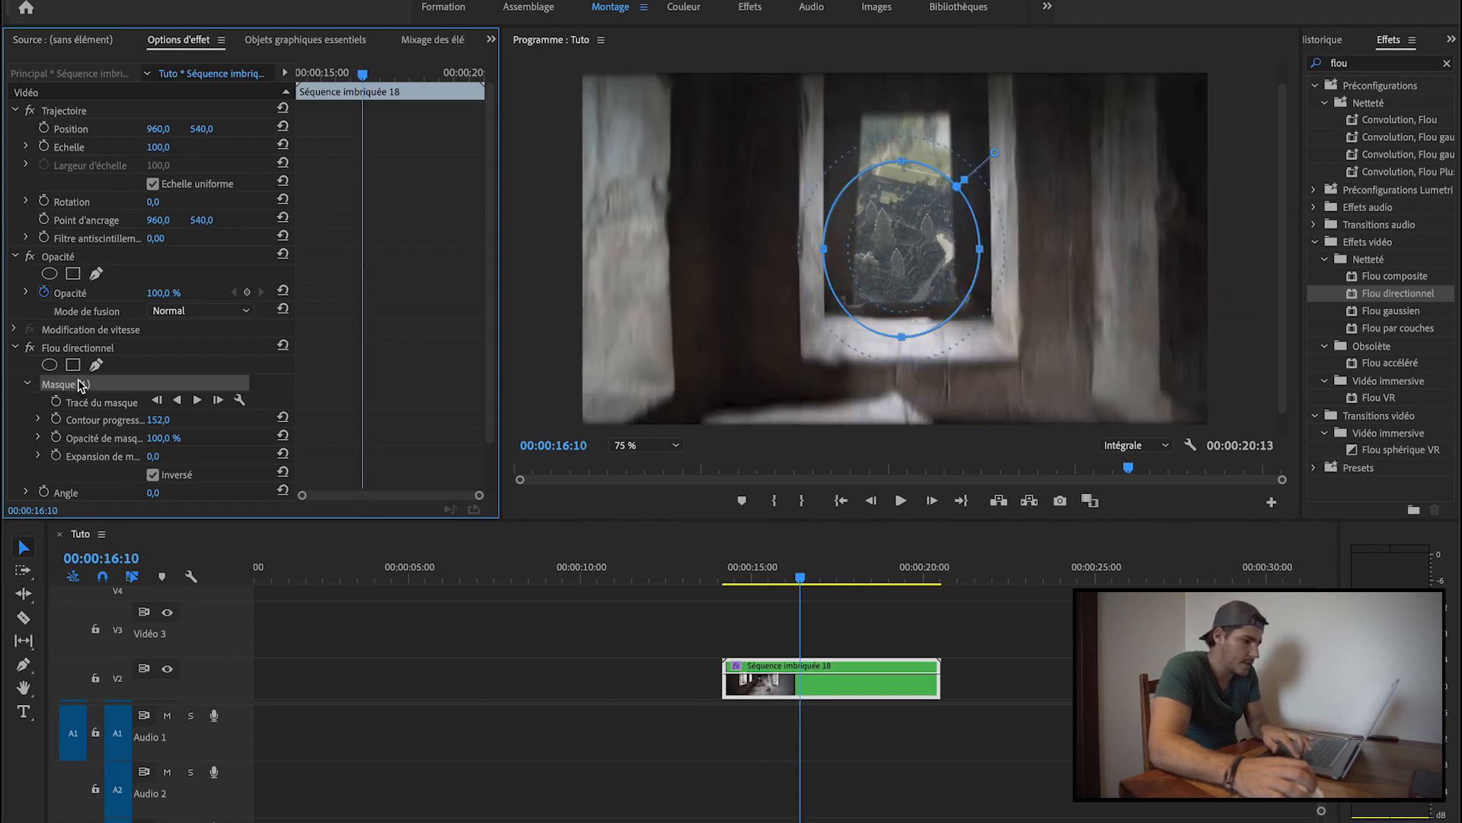
key(Left)
key(Left)
key(Left)
key(Left)
key(Left)
key(Left)
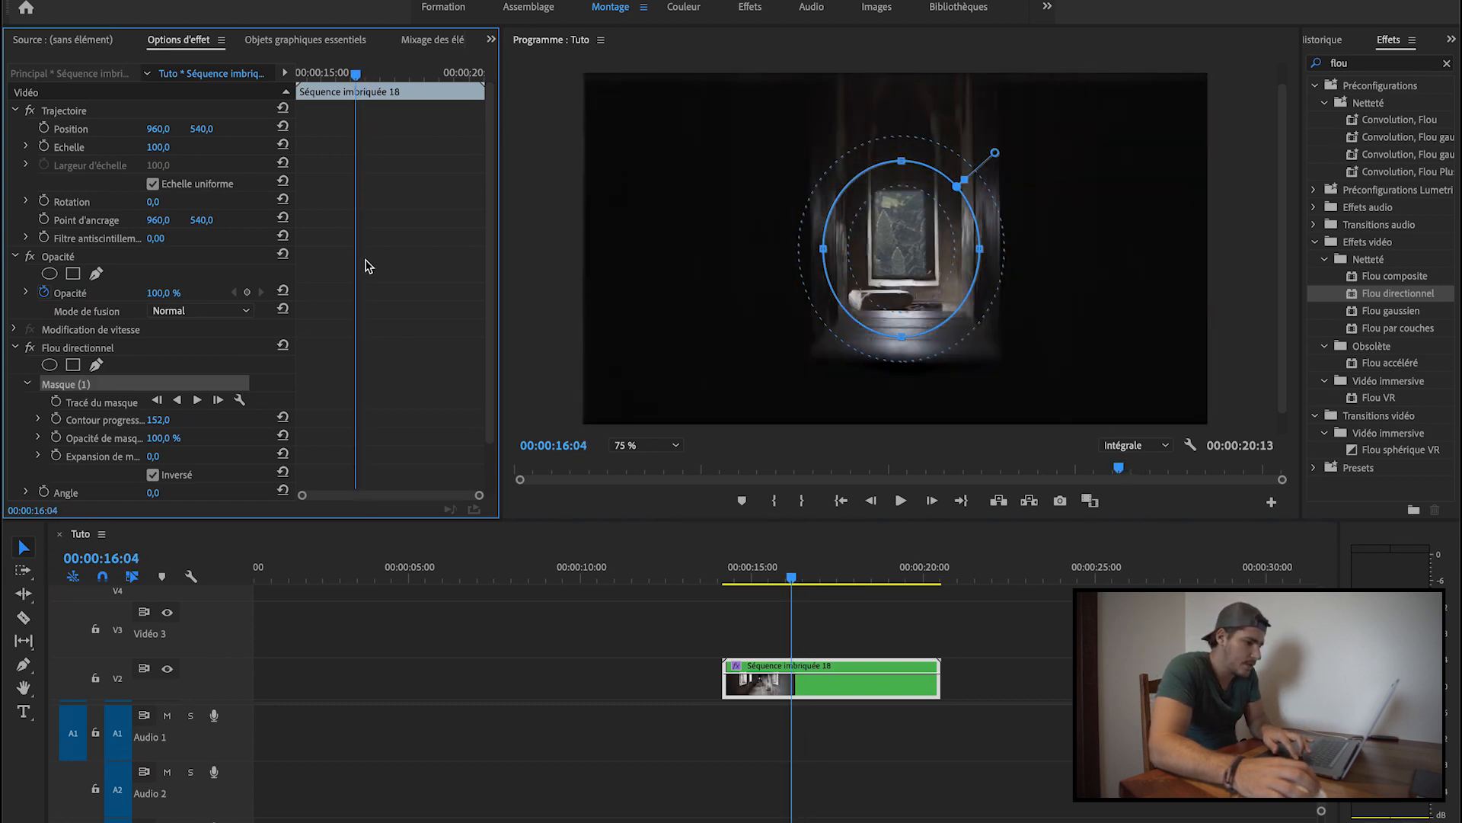
scroll(119, 431, down, 2)
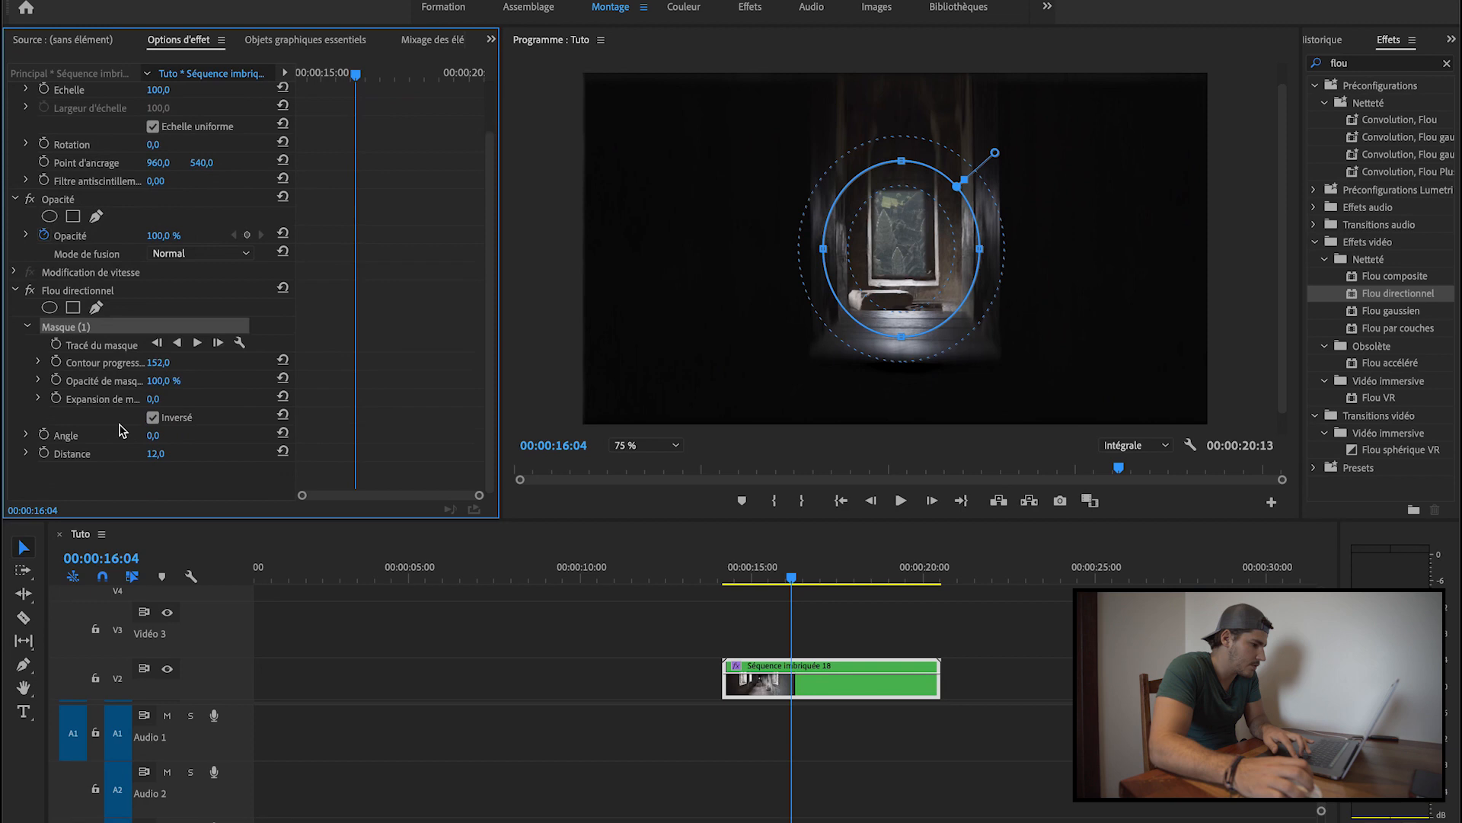
click(45, 453)
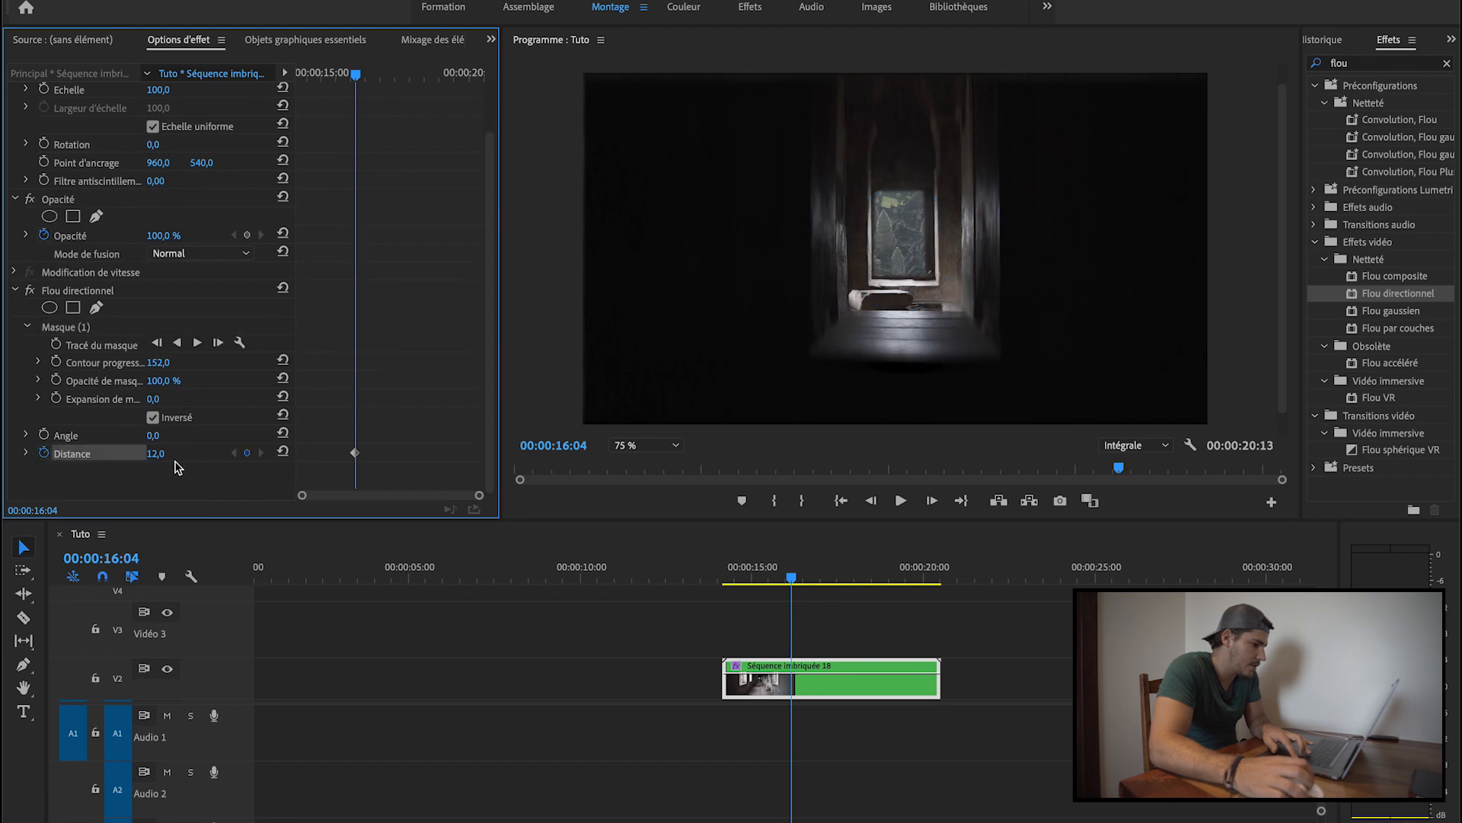
Set the blur's Distance to 0 one frame further, at 00:00:16:05.
key(Right)
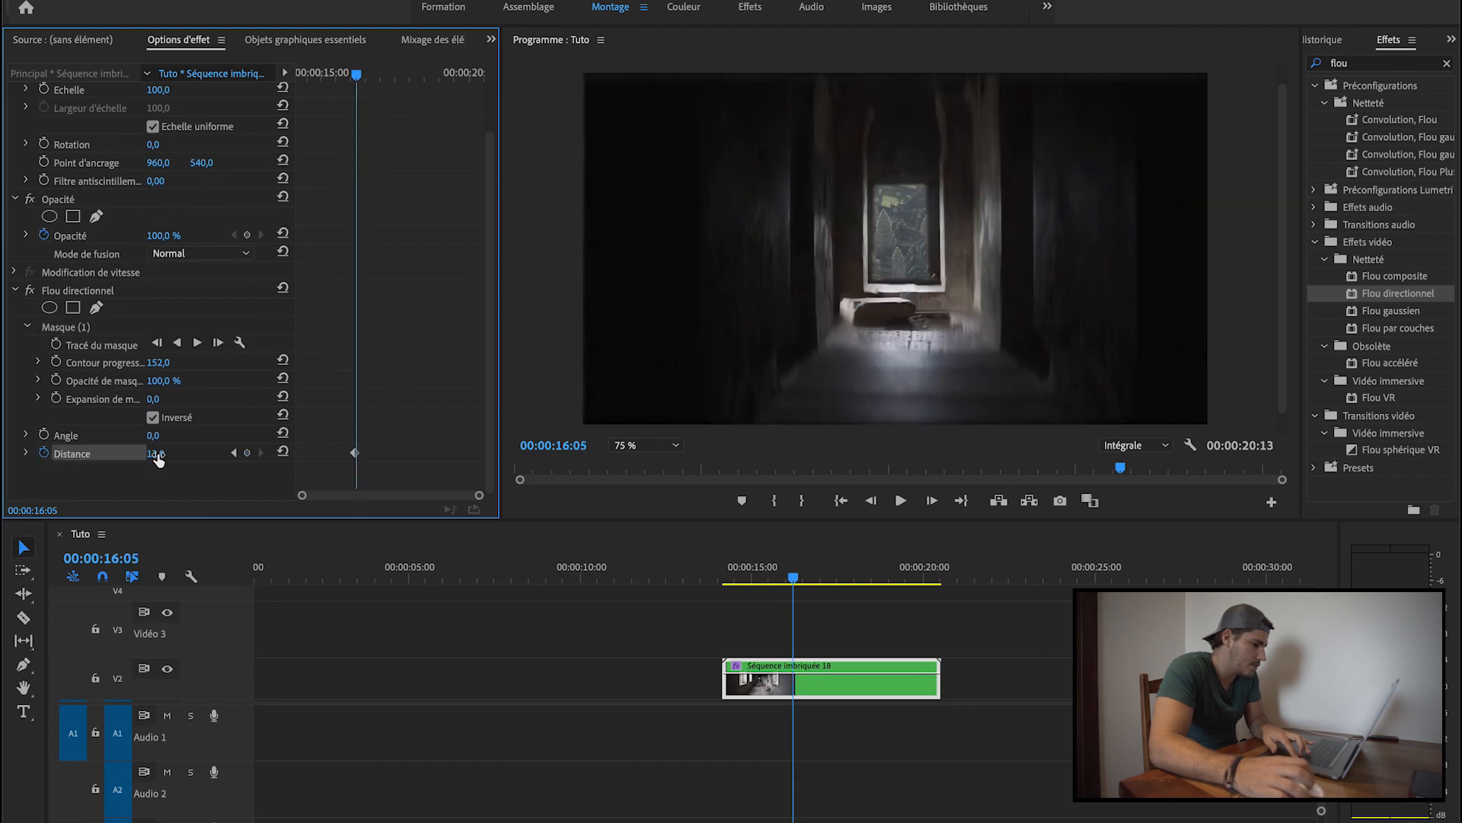
text(0)
key(Return)
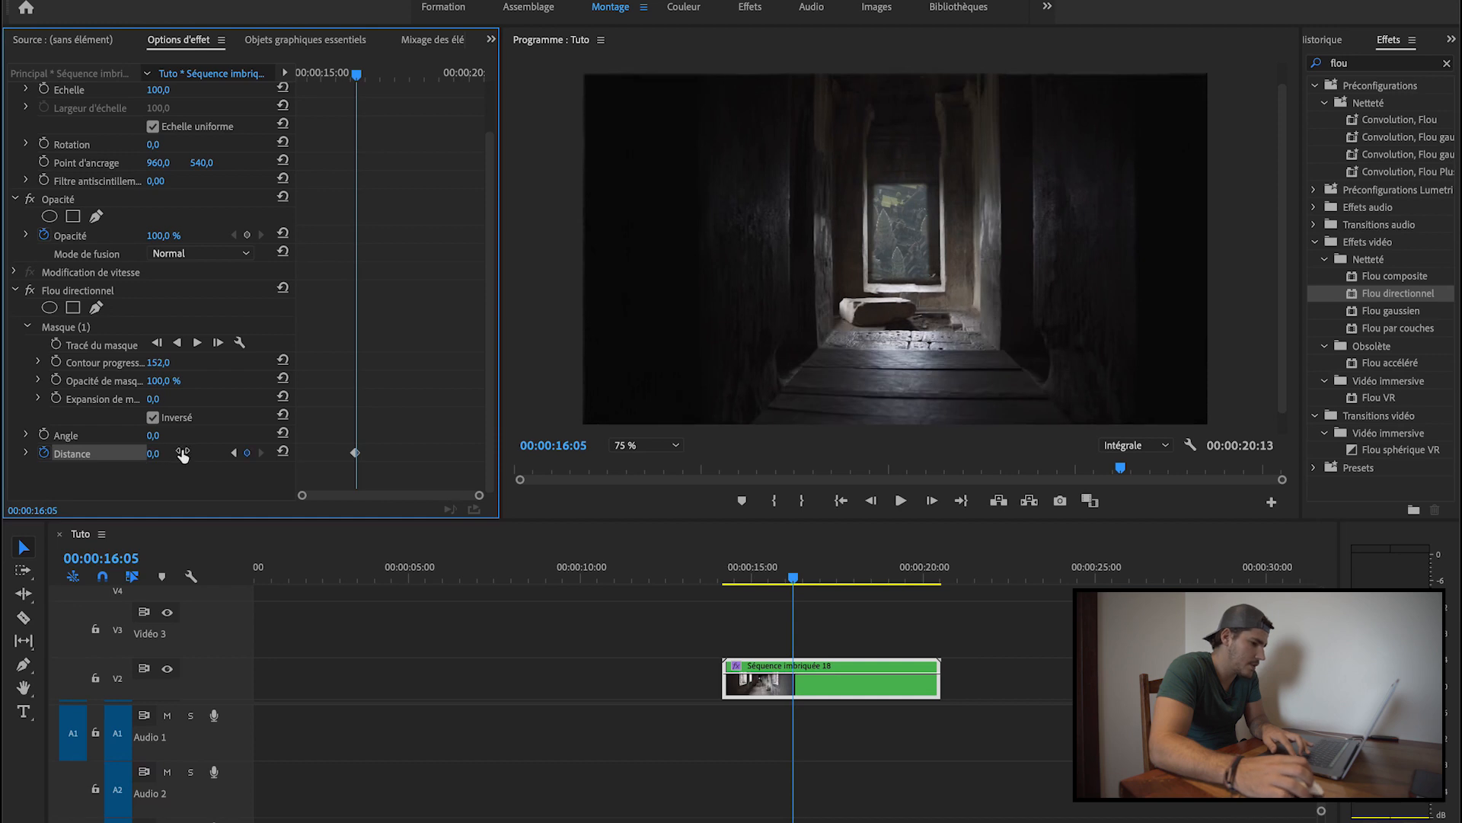
Play the transition with the keyframed blur, and scrub from the window shot to 00:00:19:00 in the aerial shot.
click(746, 563)
key(space)
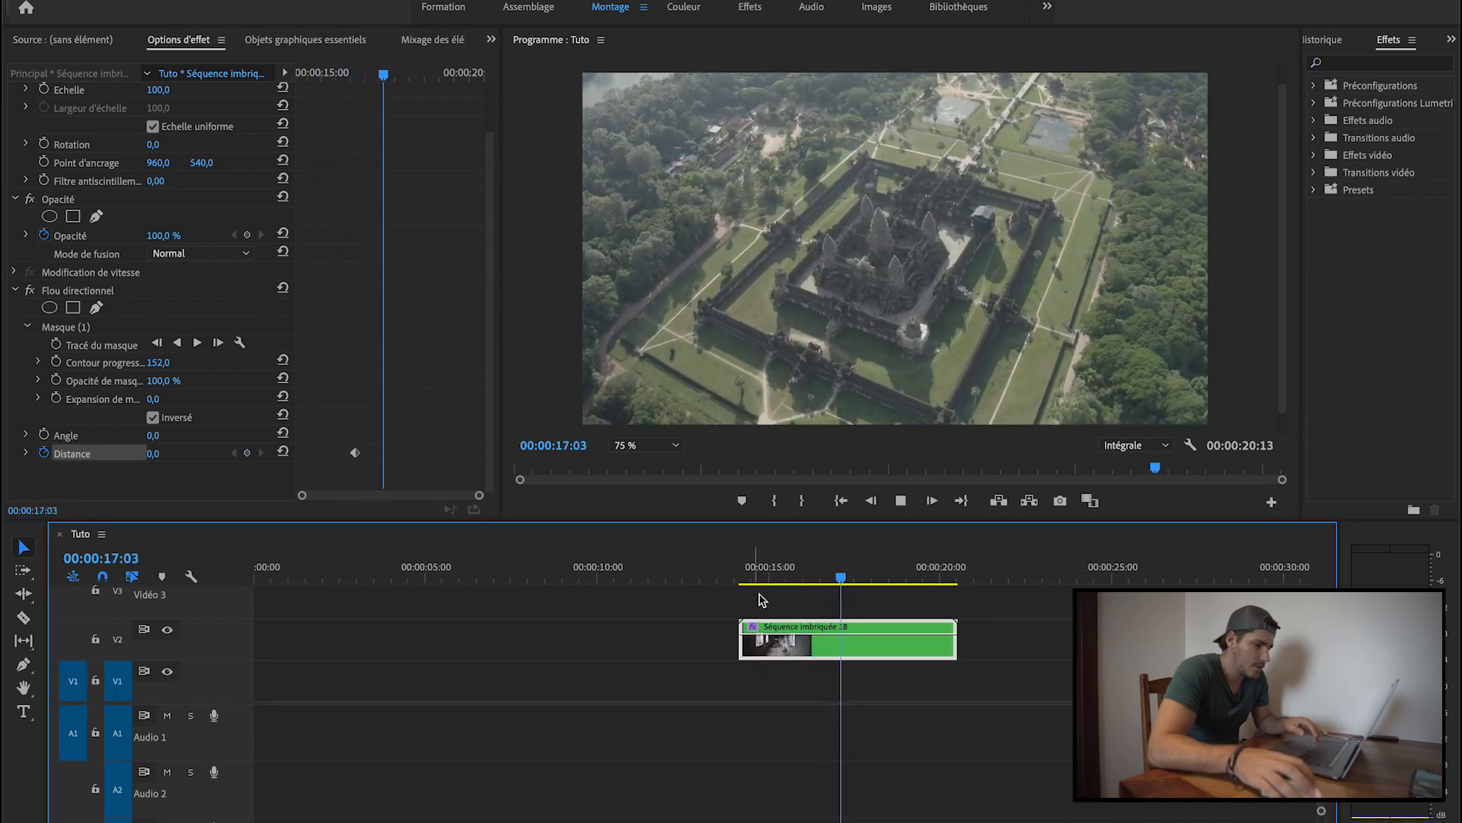
key(space)
click(794, 578)
drag(795, 577, 819, 580)
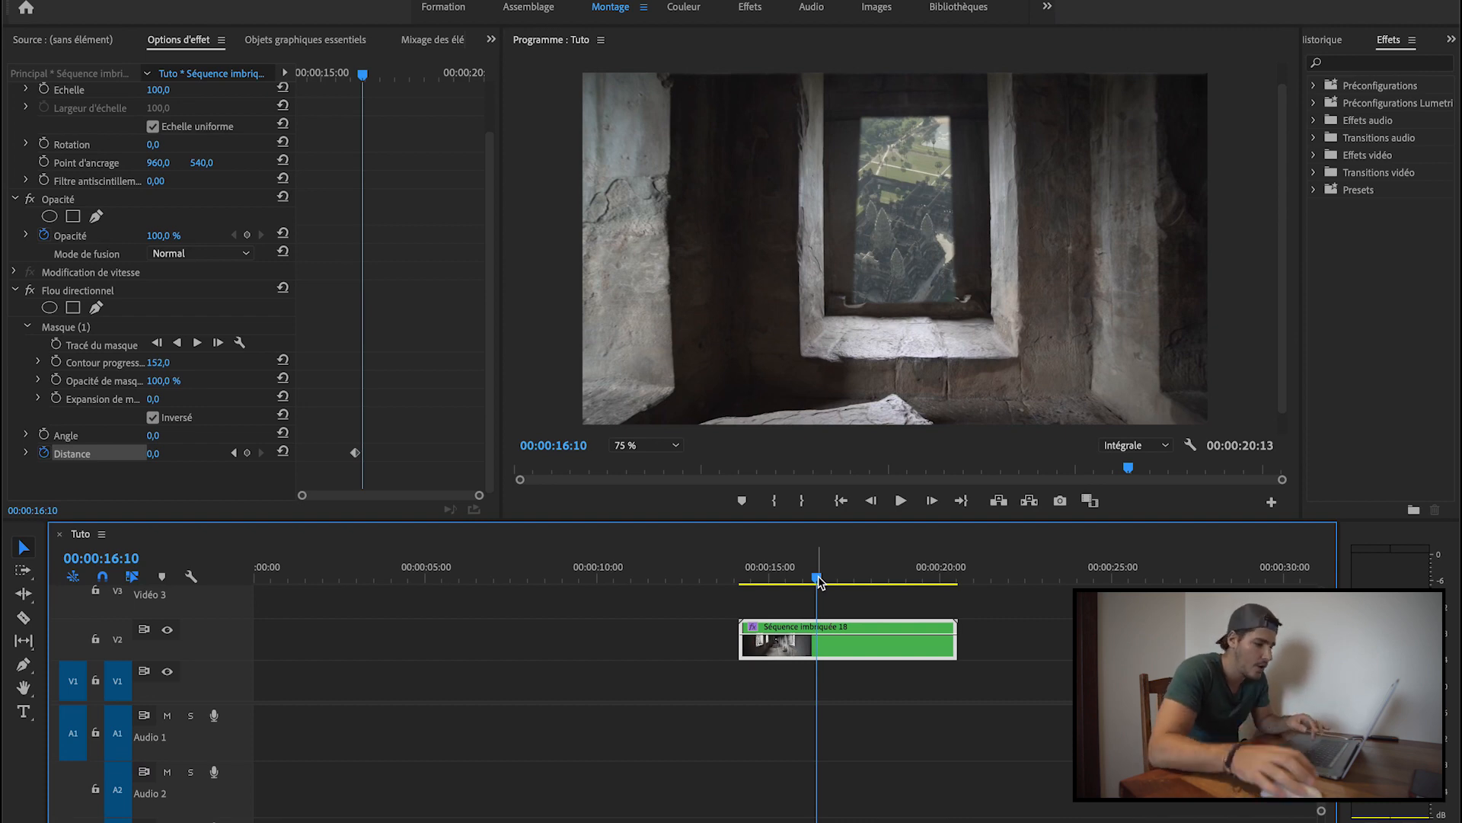
drag(818, 580, 905, 582)
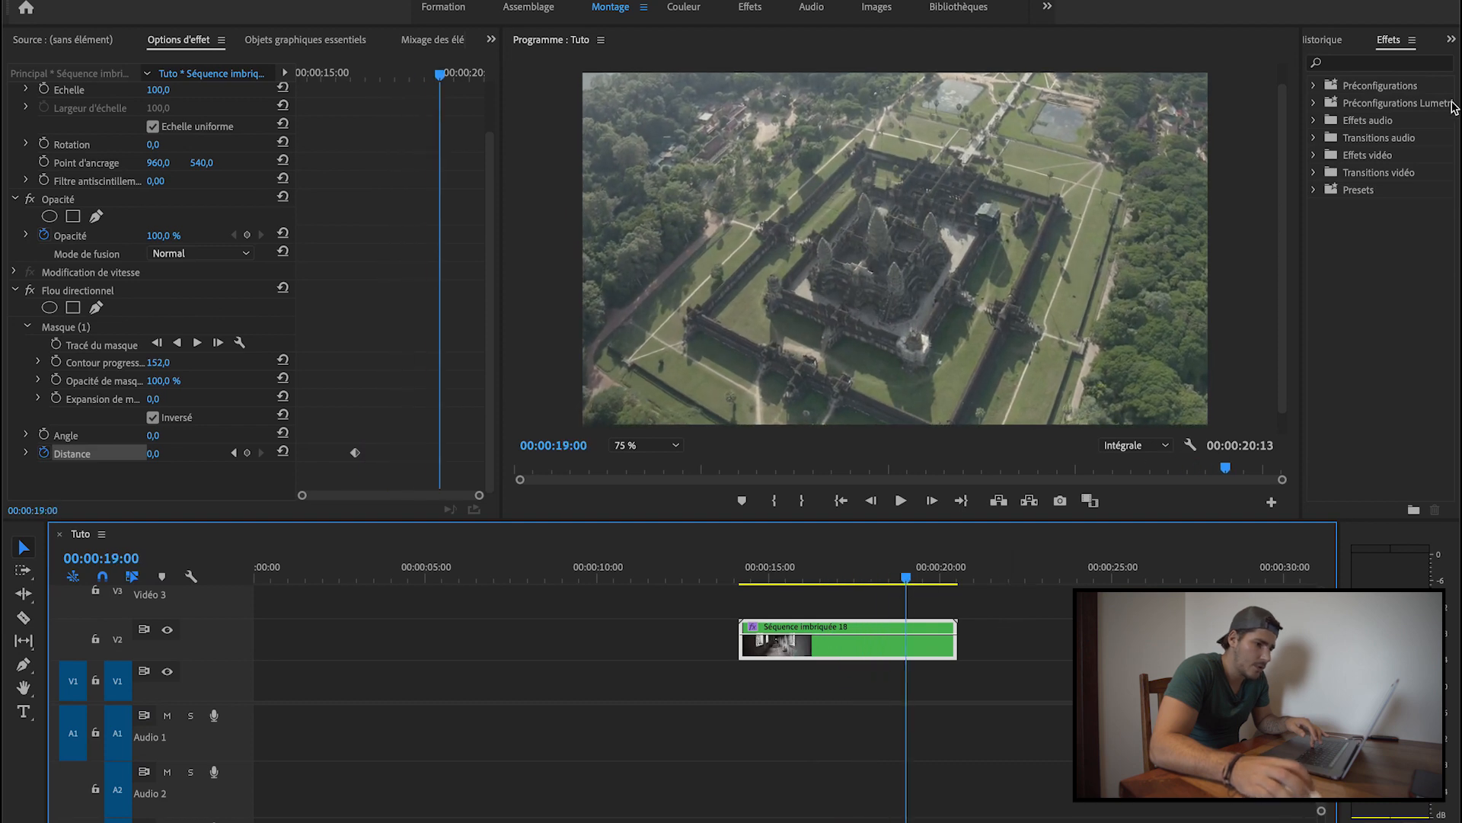
Show the Whoosh Pack bin and place Bonus - Hyperzoom Whoosh.wav on Audio 1, aligned with the start of Séquence imbriquée 18.
click(1424, 67)
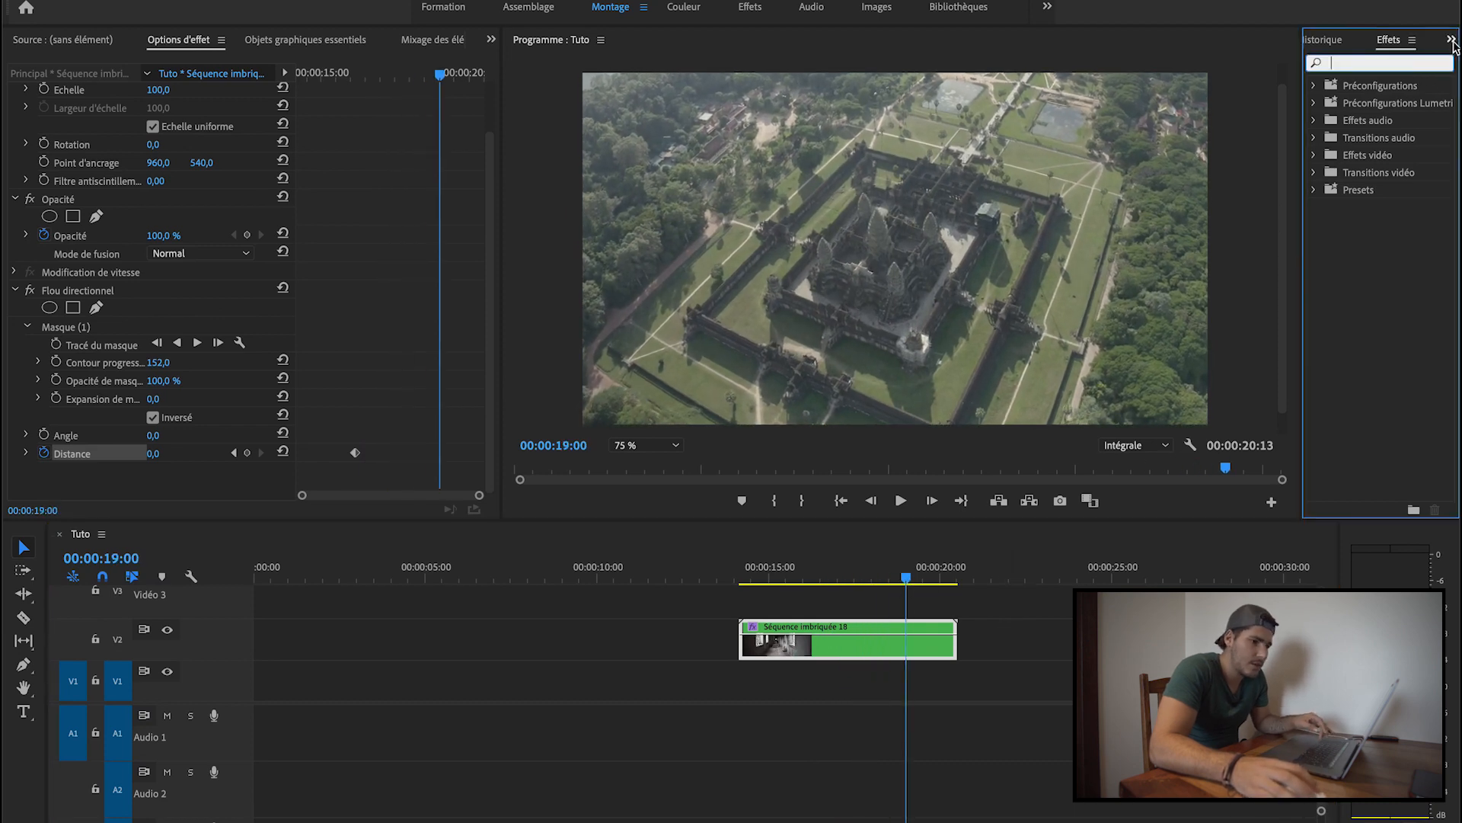
click(1451, 41)
click(1380, 236)
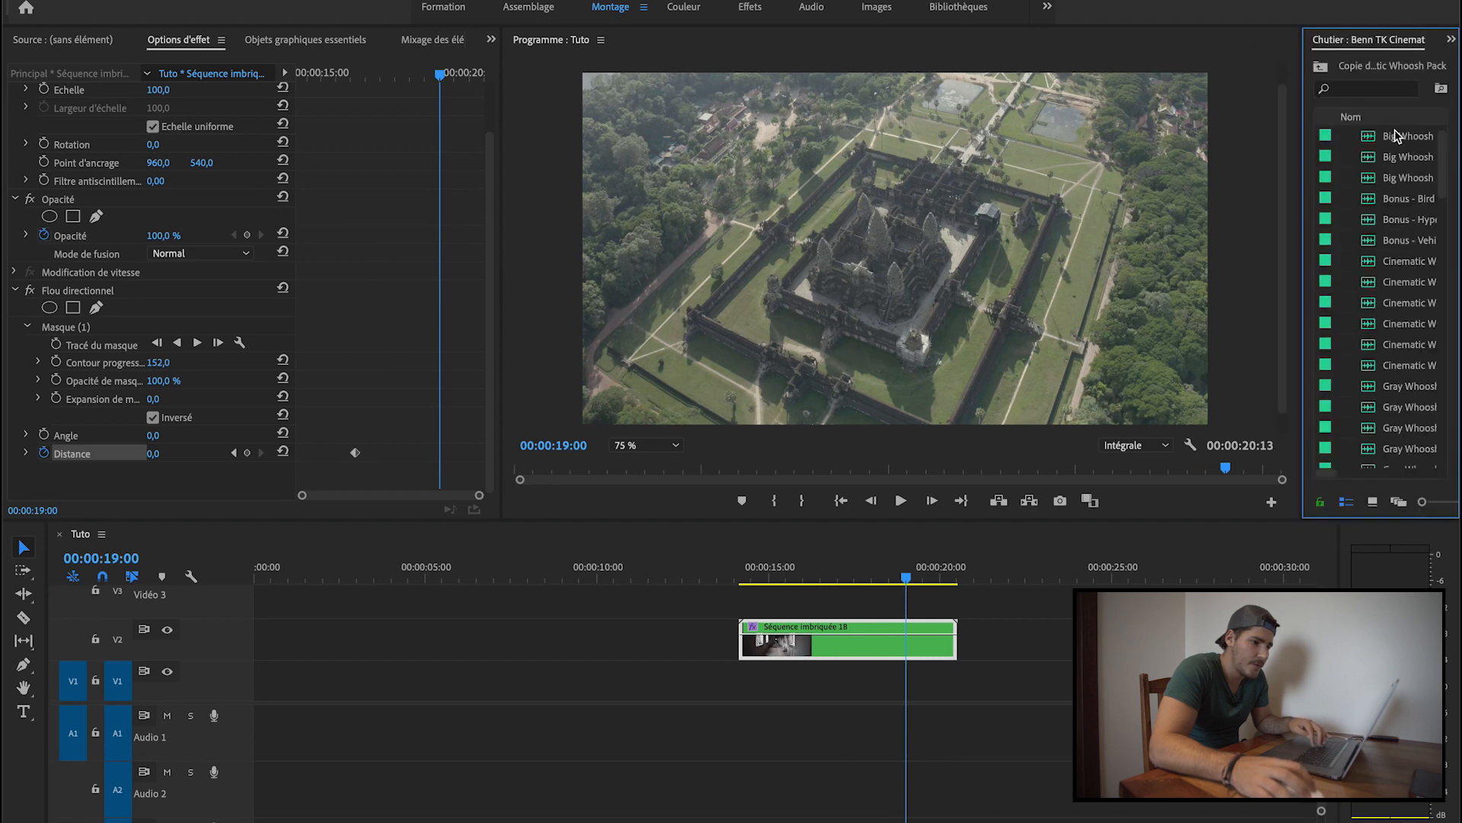
drag(1368, 221, 740, 750)
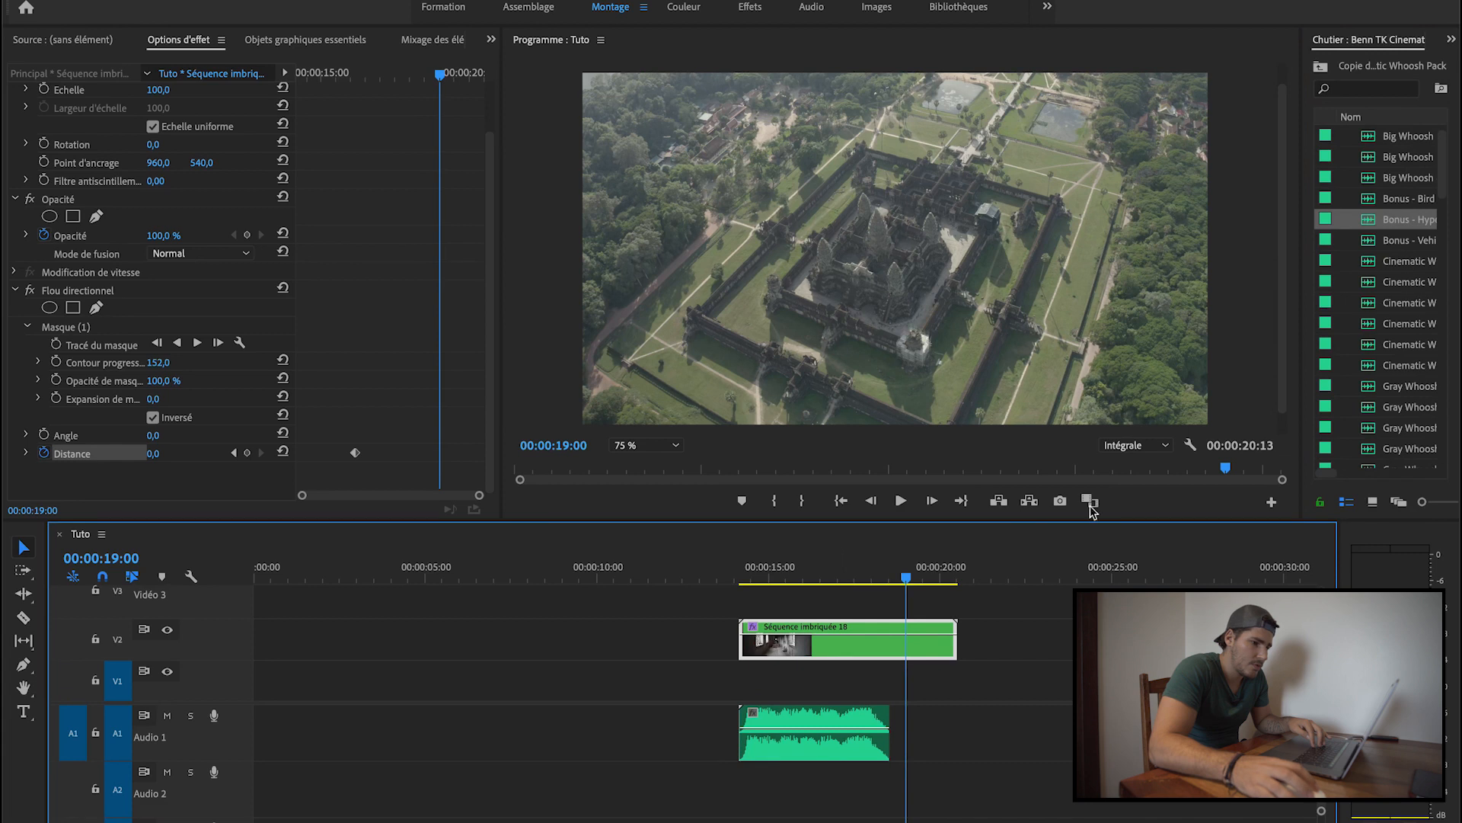
Play the transition with the whoosh sound from 00:00:14:04.
drag(784, 571, 750, 583)
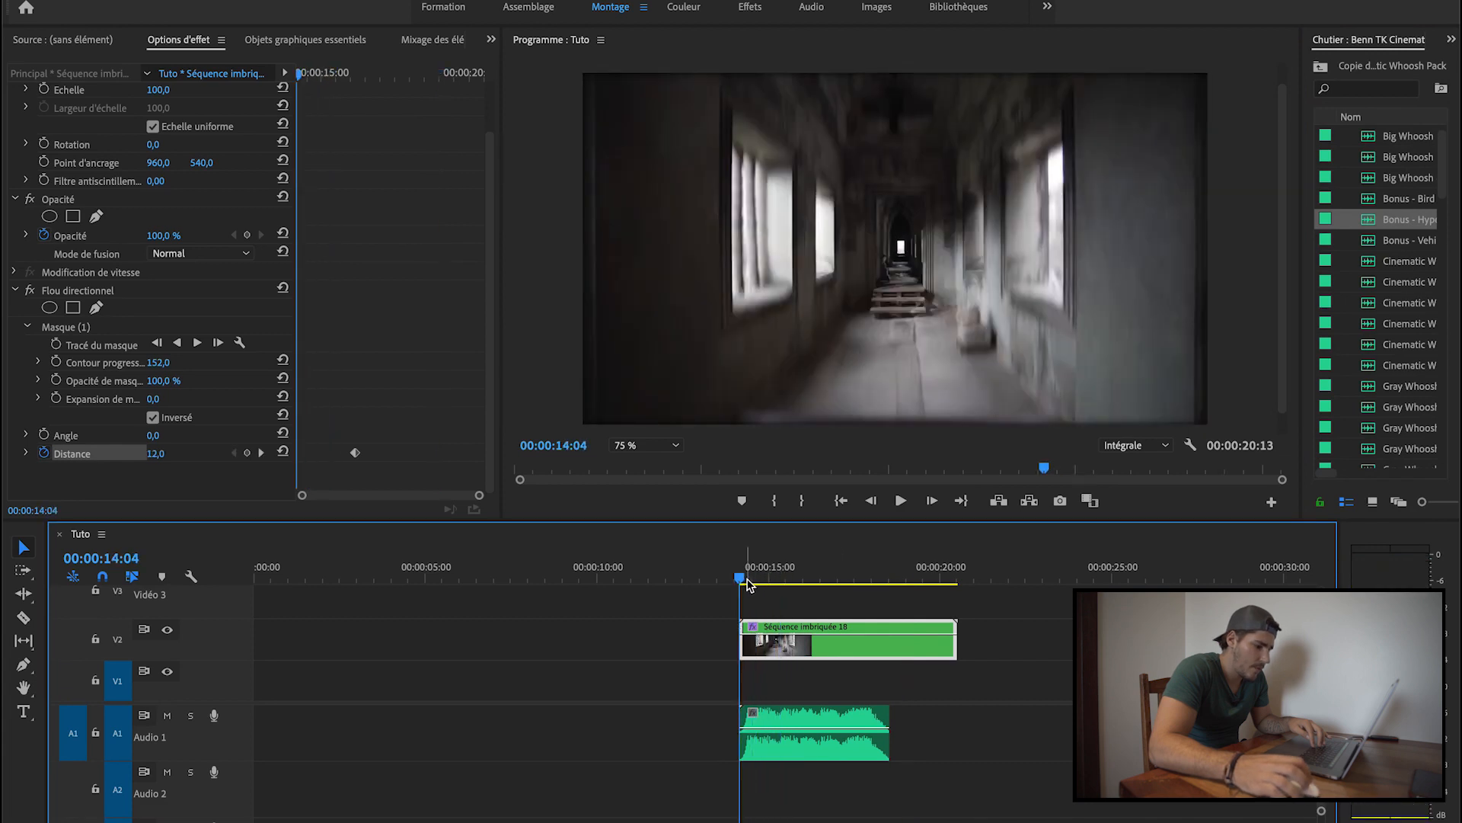
key(space)
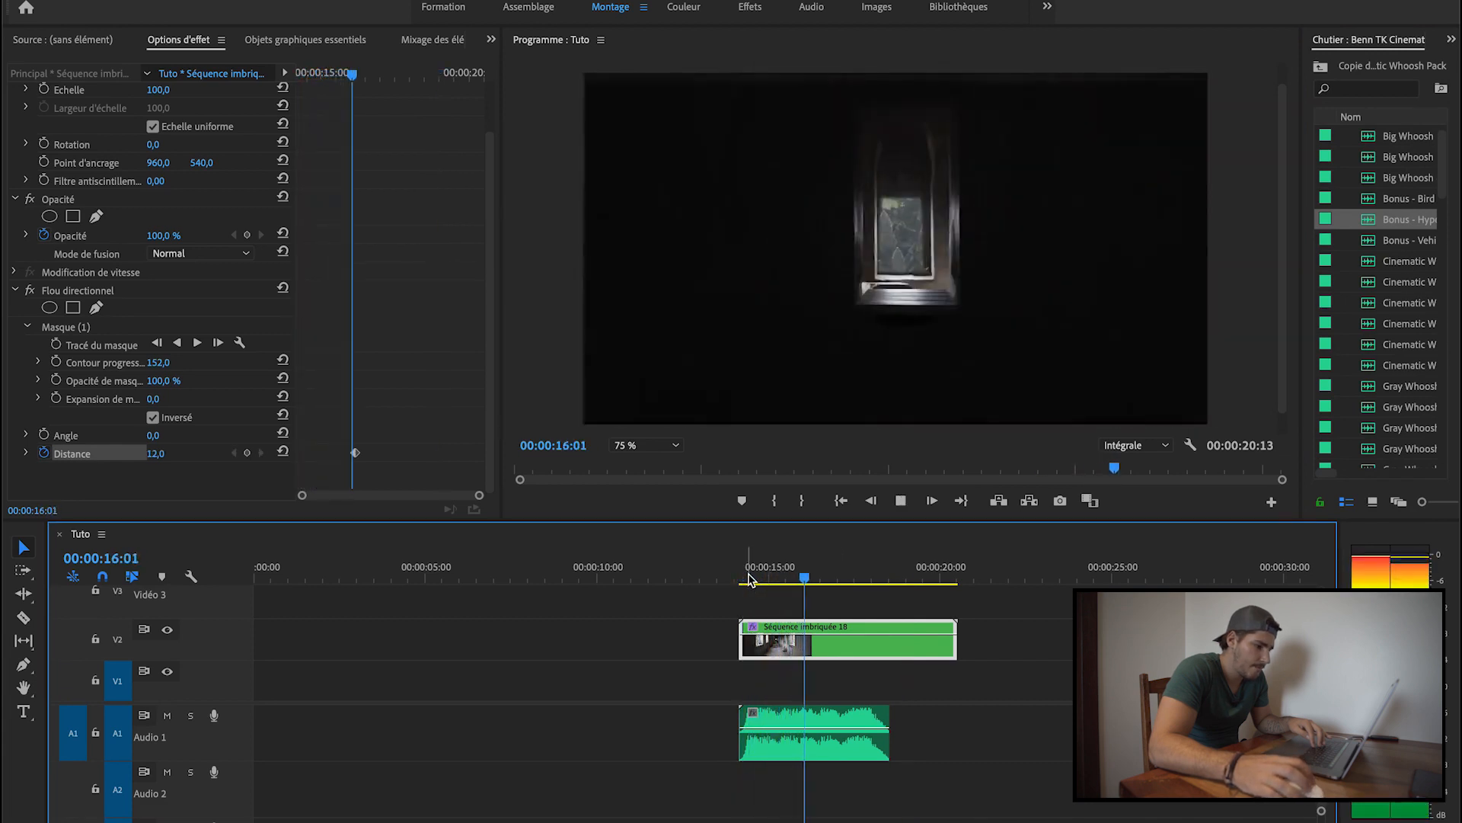
key(space)
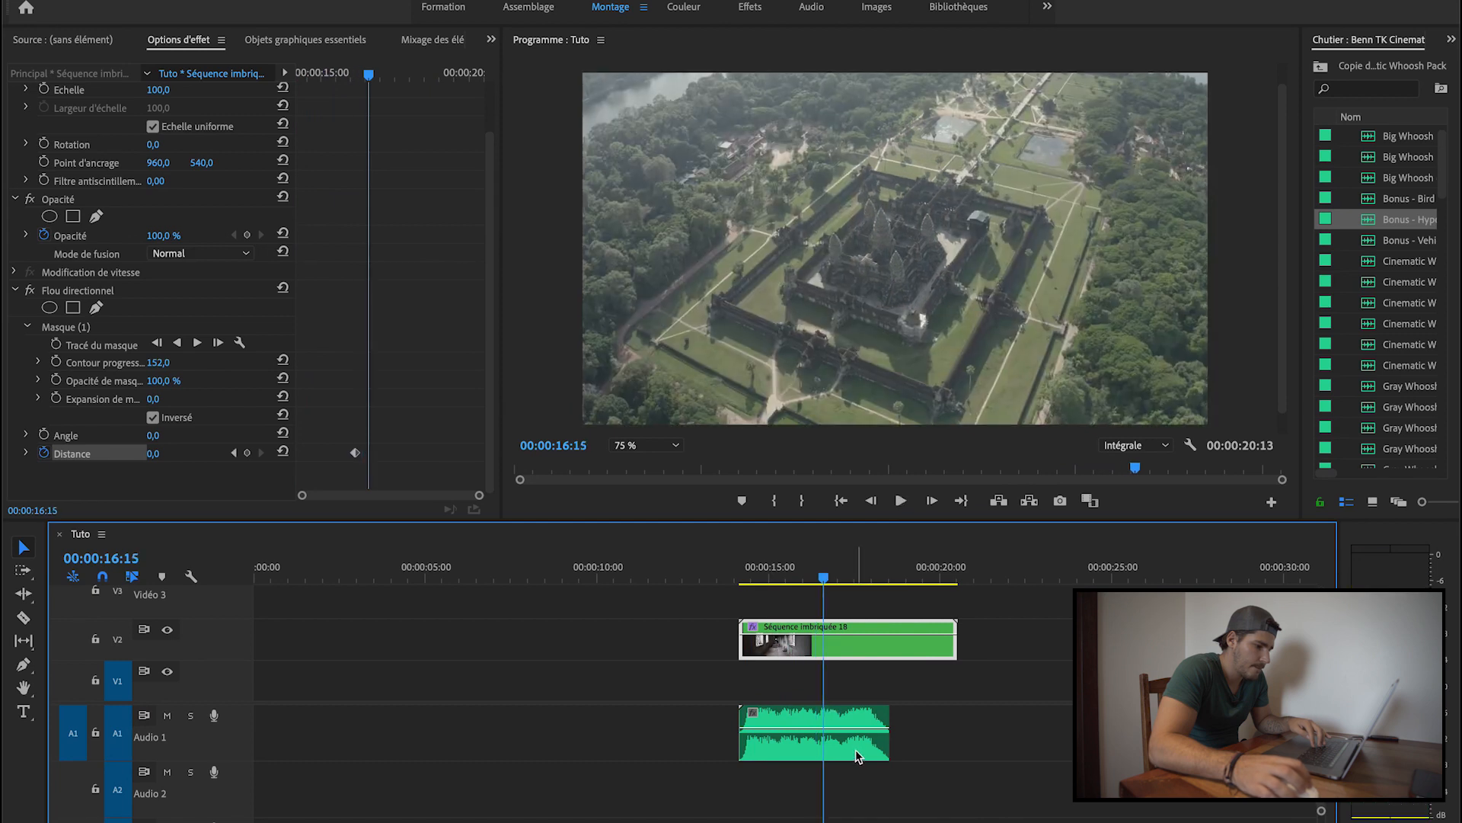
Move the Hyperzoom Whoosh clip about one second earlier on Audio 1, and play the transition to check its timing.
drag(869, 725, 832, 720)
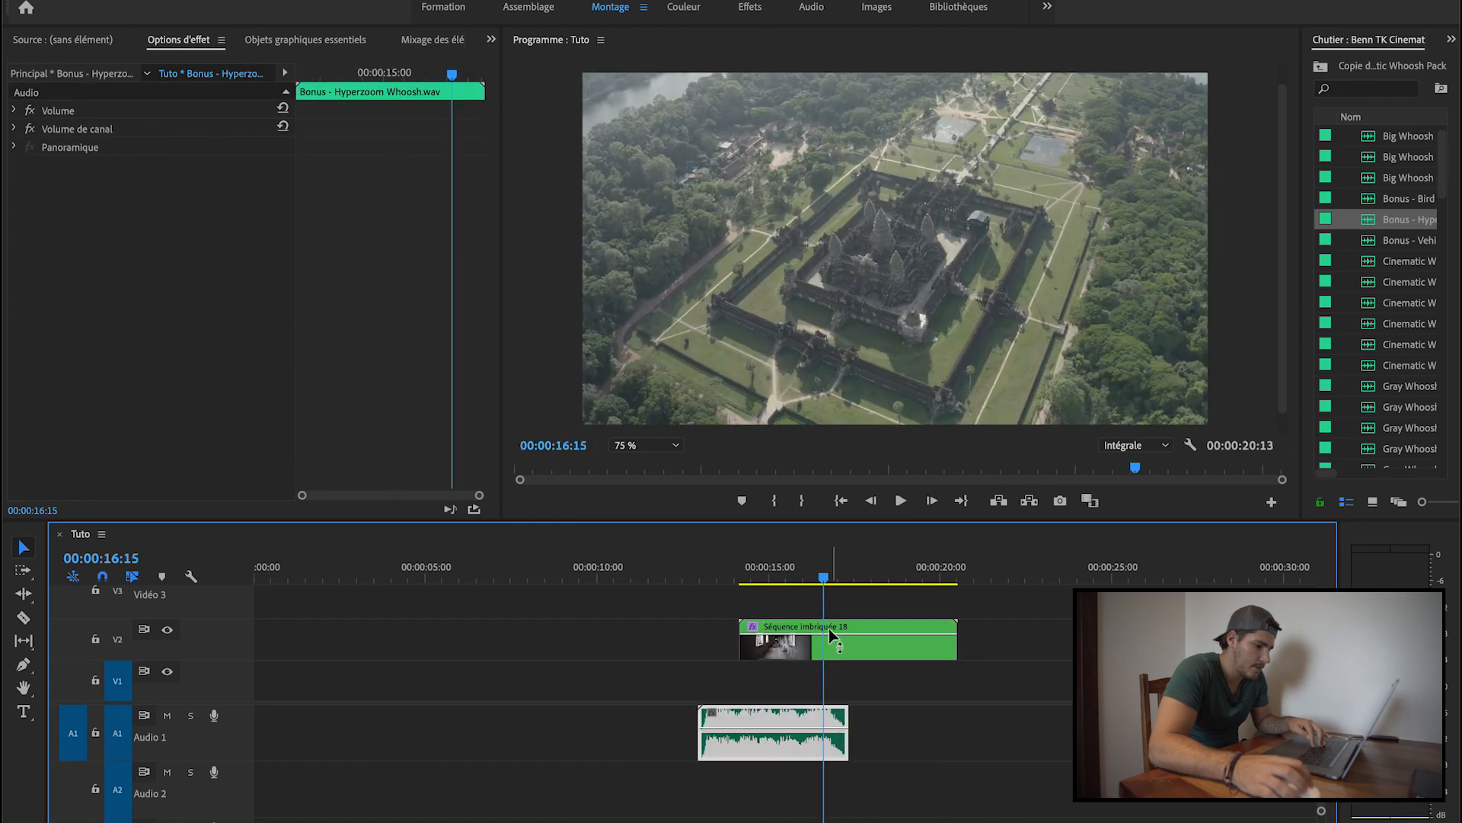
drag(823, 576, 739, 582)
key(space)
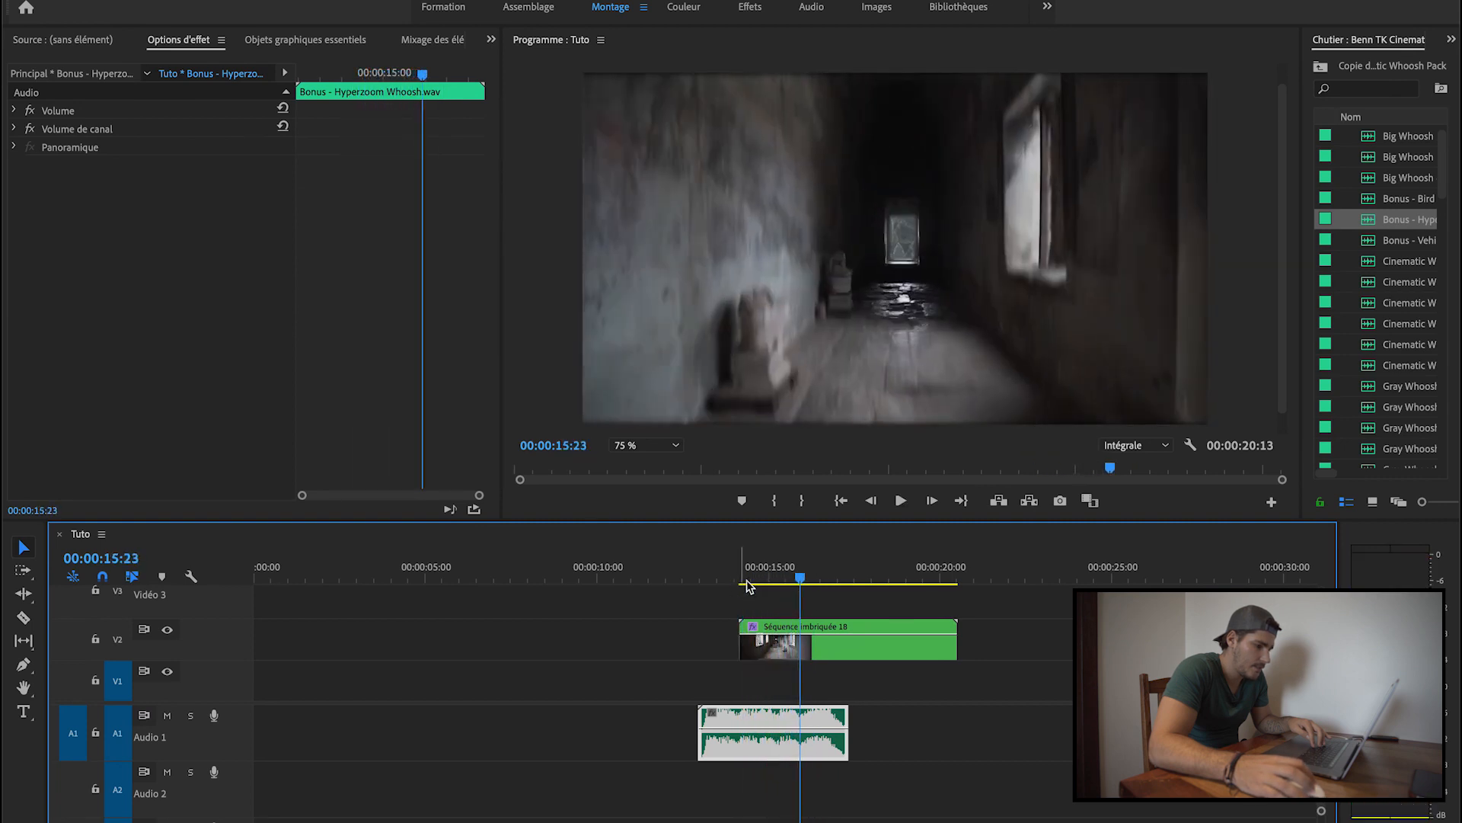
click(760, 583)
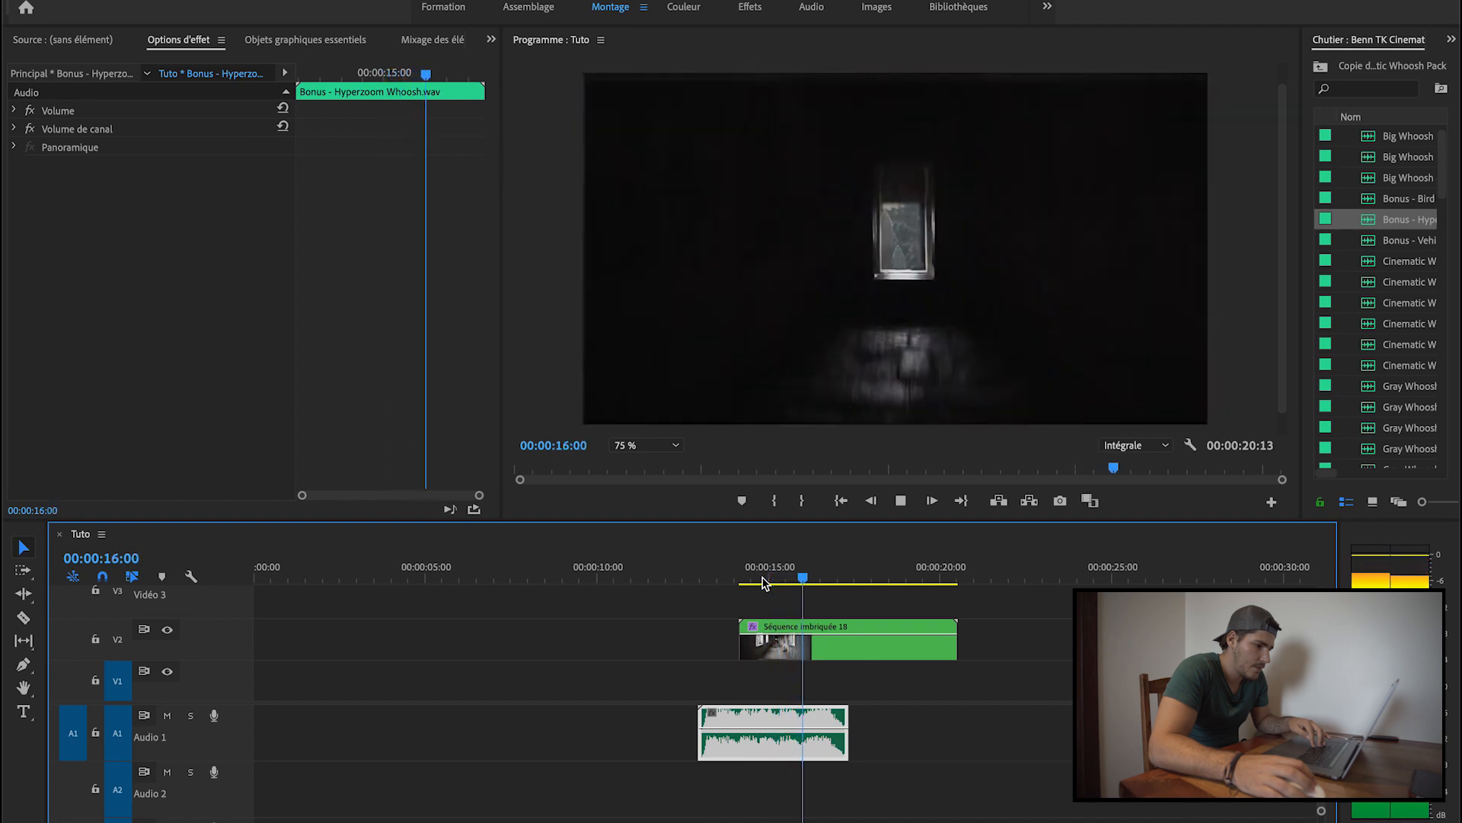
key(space)
Trim the Hyperzoom Whoosh's start to the start of Séquence imbriquée 18, and give it an audio fade at its beginning only.
drag(706, 719, 755, 762)
key(shift+d)
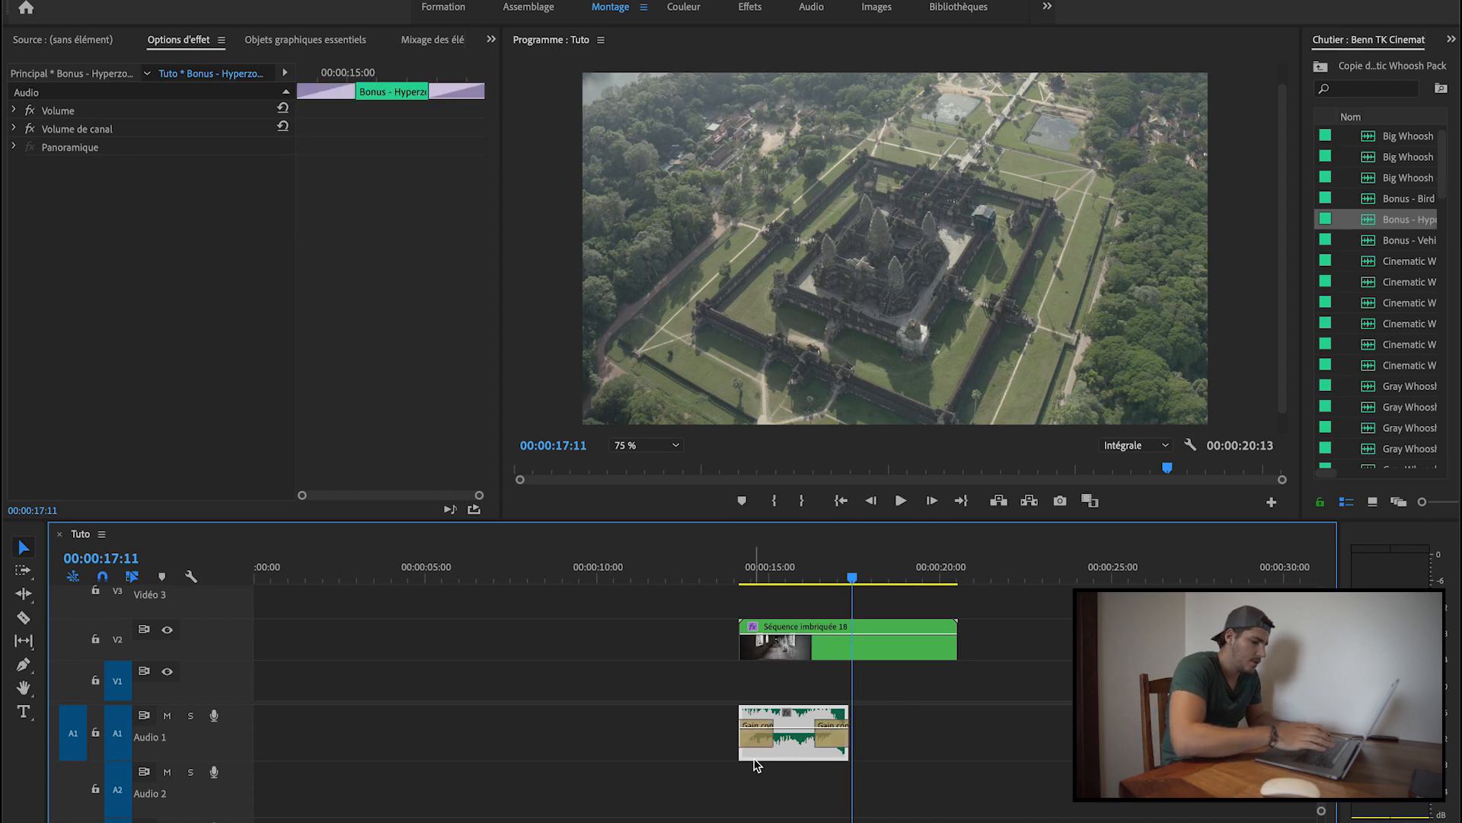
click(831, 737)
key(Delete)
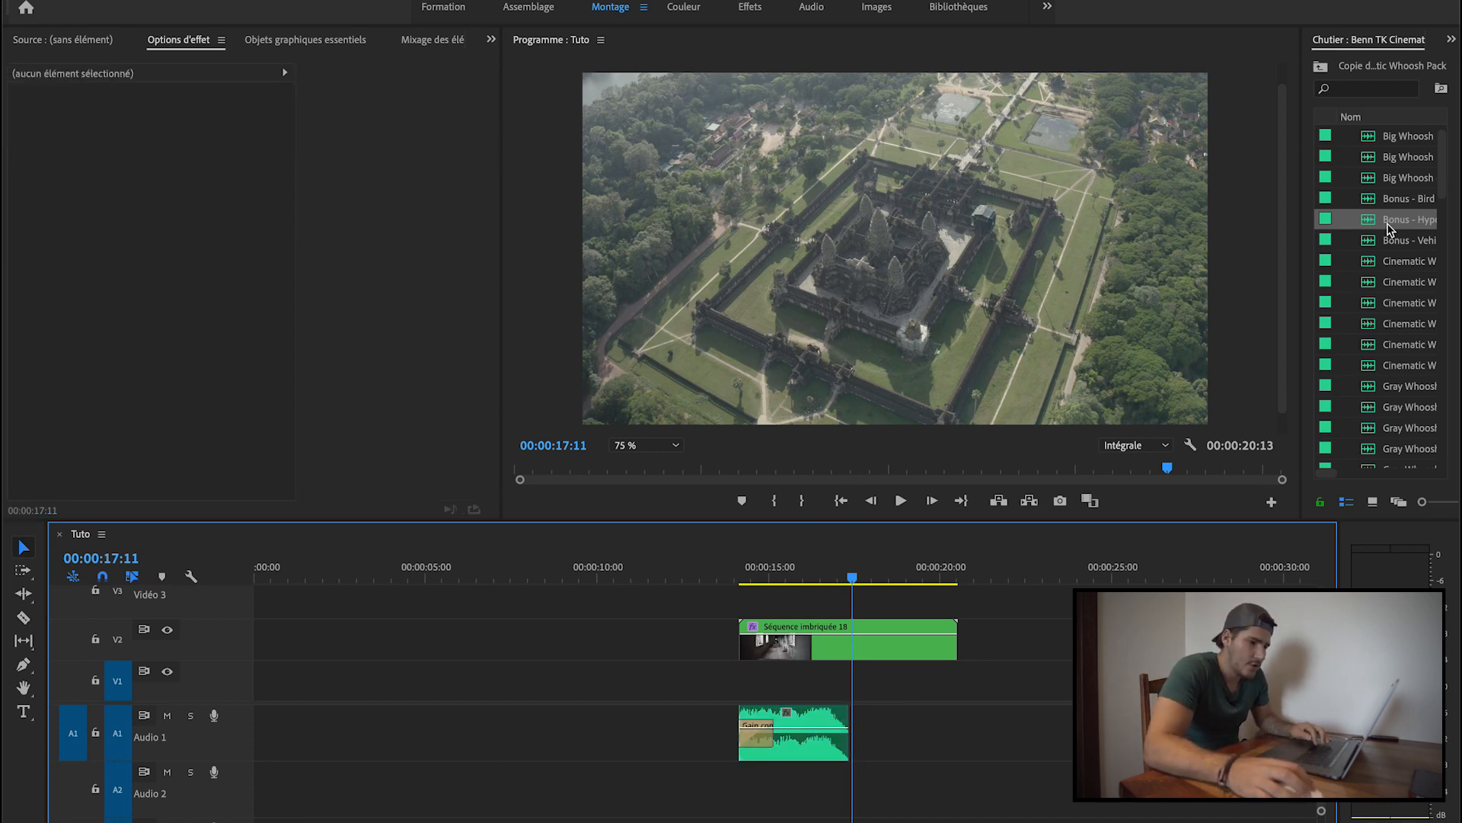
Place Bonus - Bird Flapping.wav on Audio 2 and align its start with the window passage at 00:00:16:10.
drag(1381, 205, 835, 790)
key(Up)
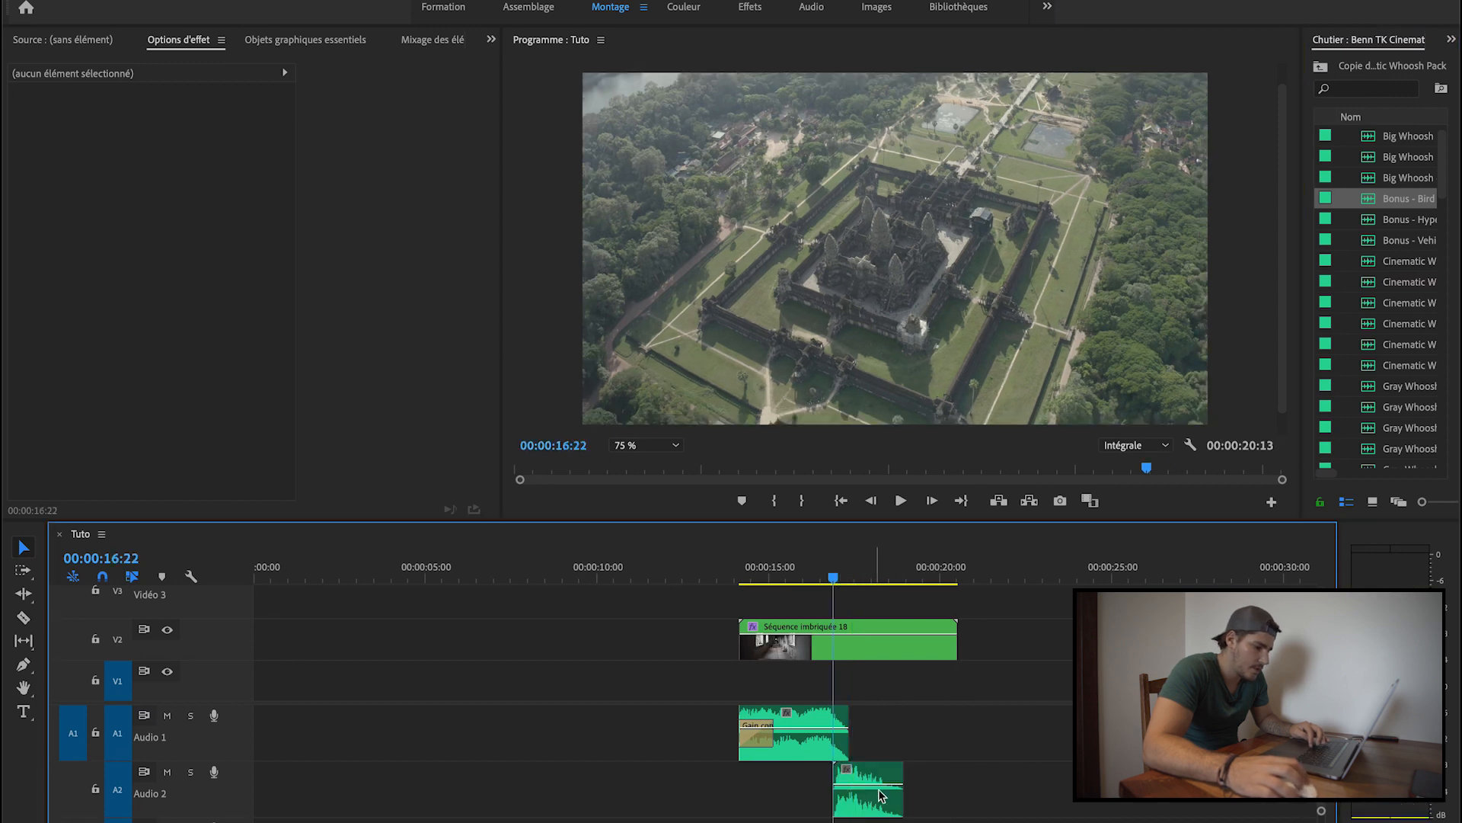
click(811, 579)
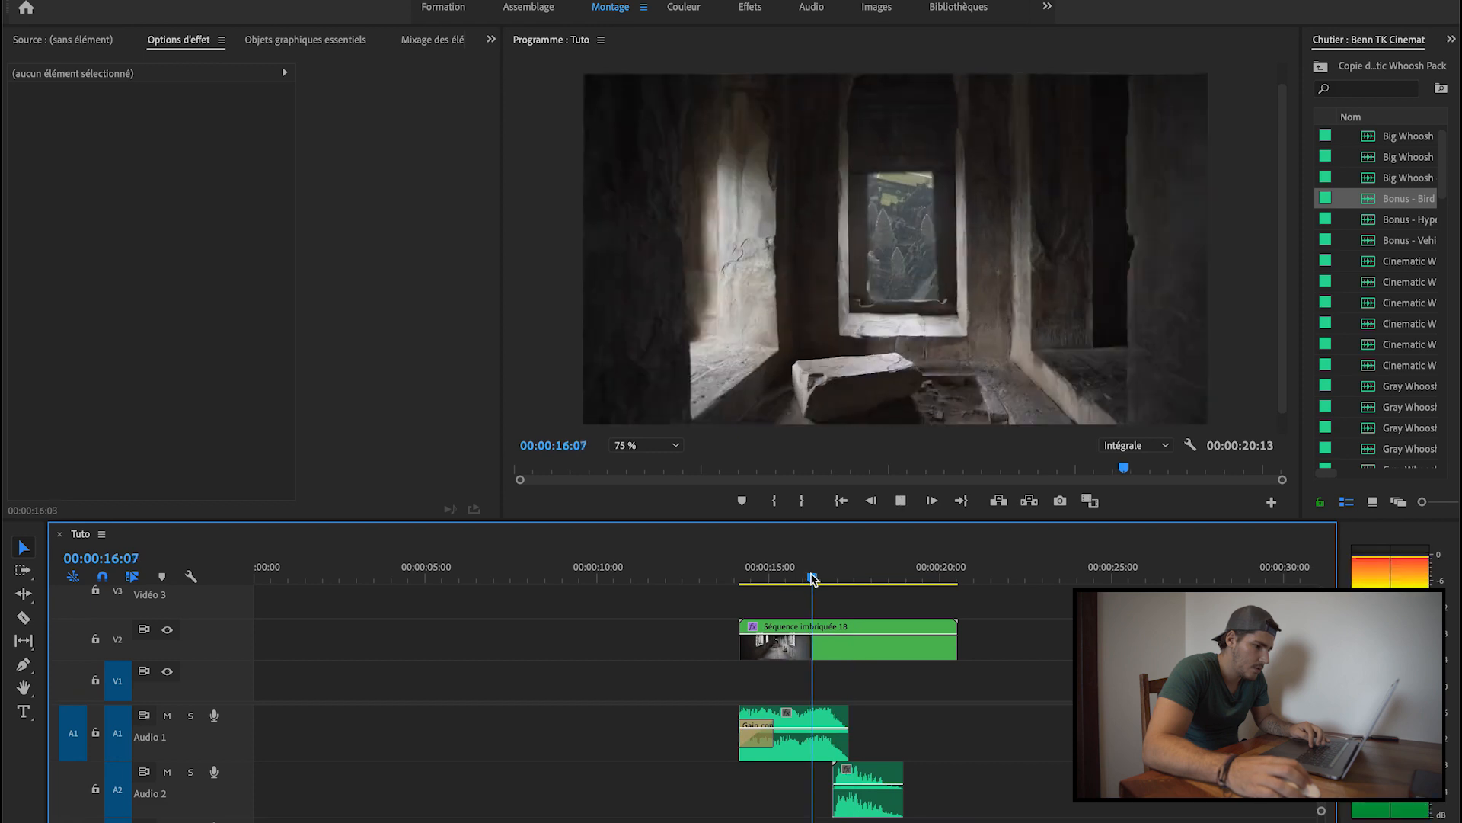
key(space)
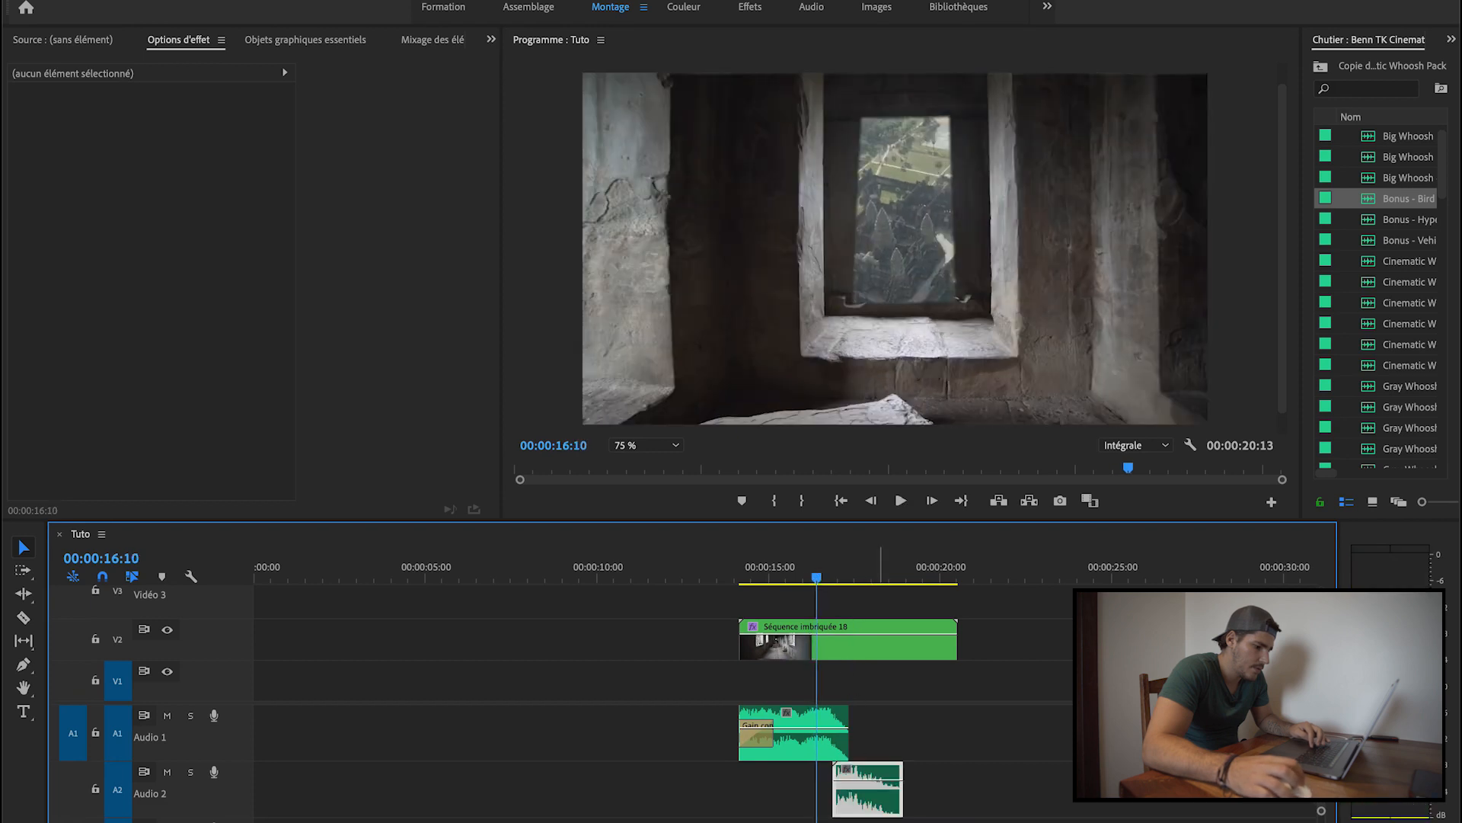
click(884, 783)
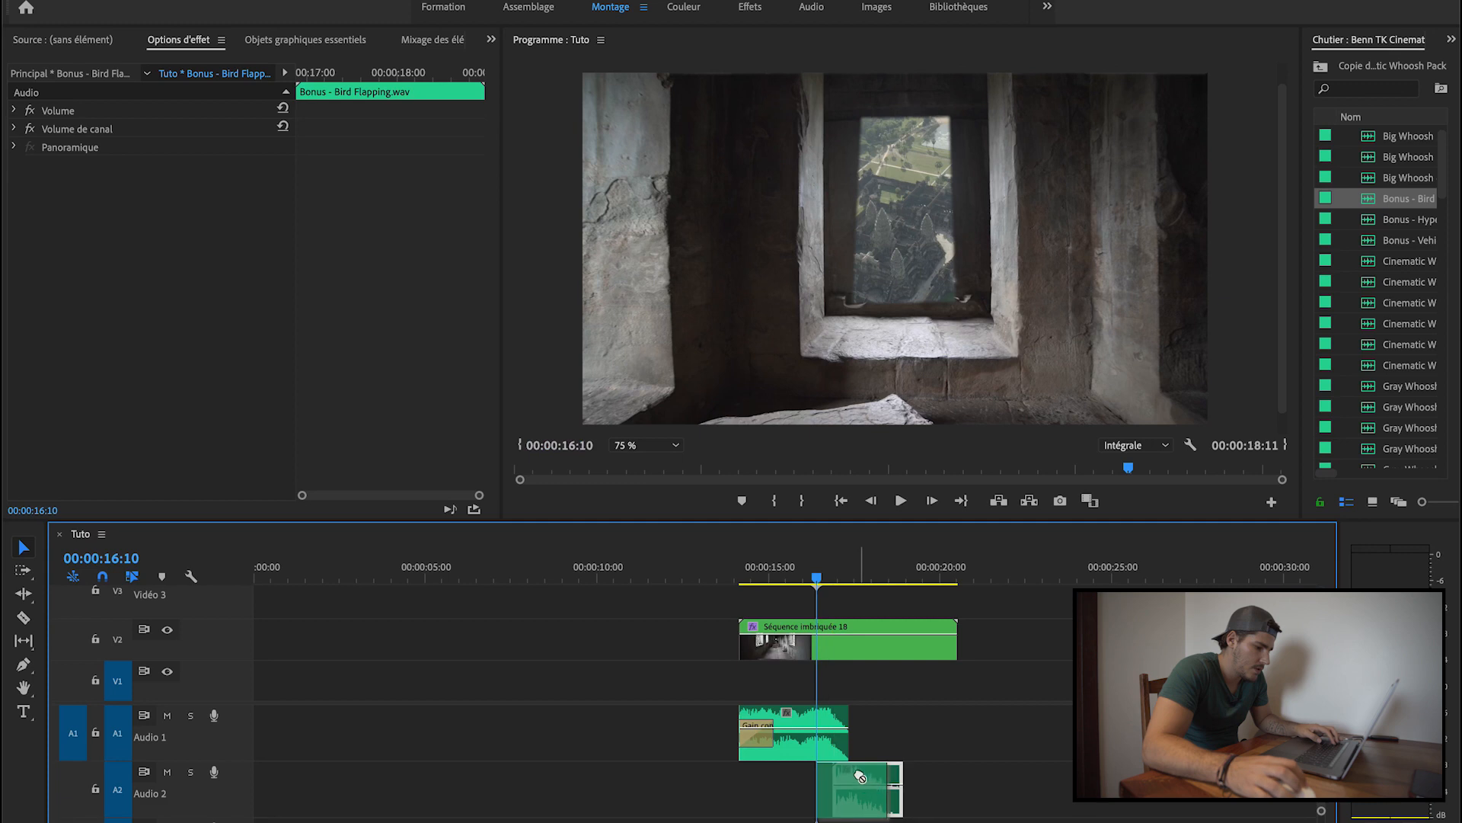
drag(860, 776, 861, 777)
Lower the audio gain of the Bird Flapping clip, and play the whole transition with both sounds.
key(g)
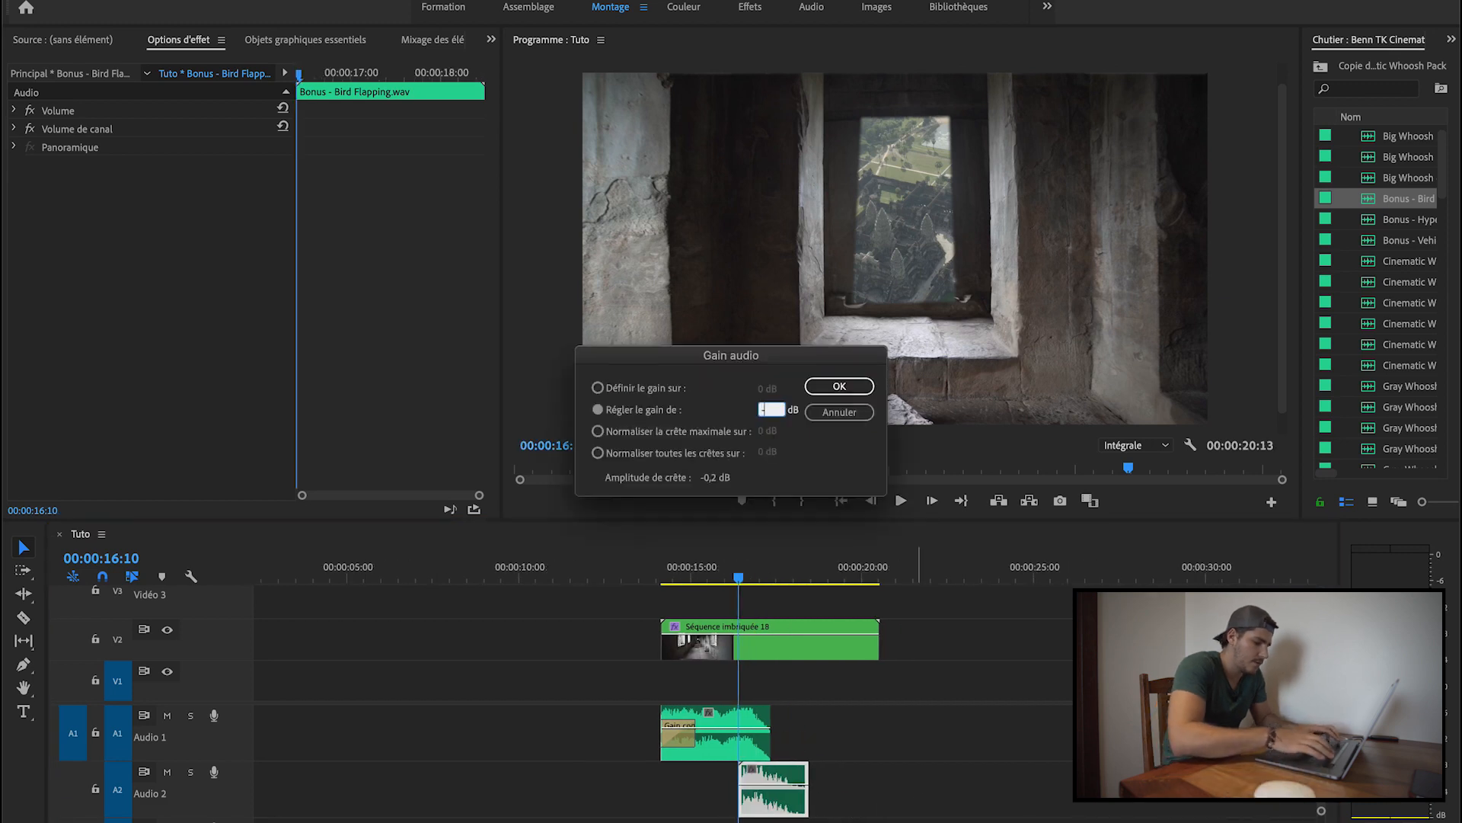
key(Return)
click(641, 579)
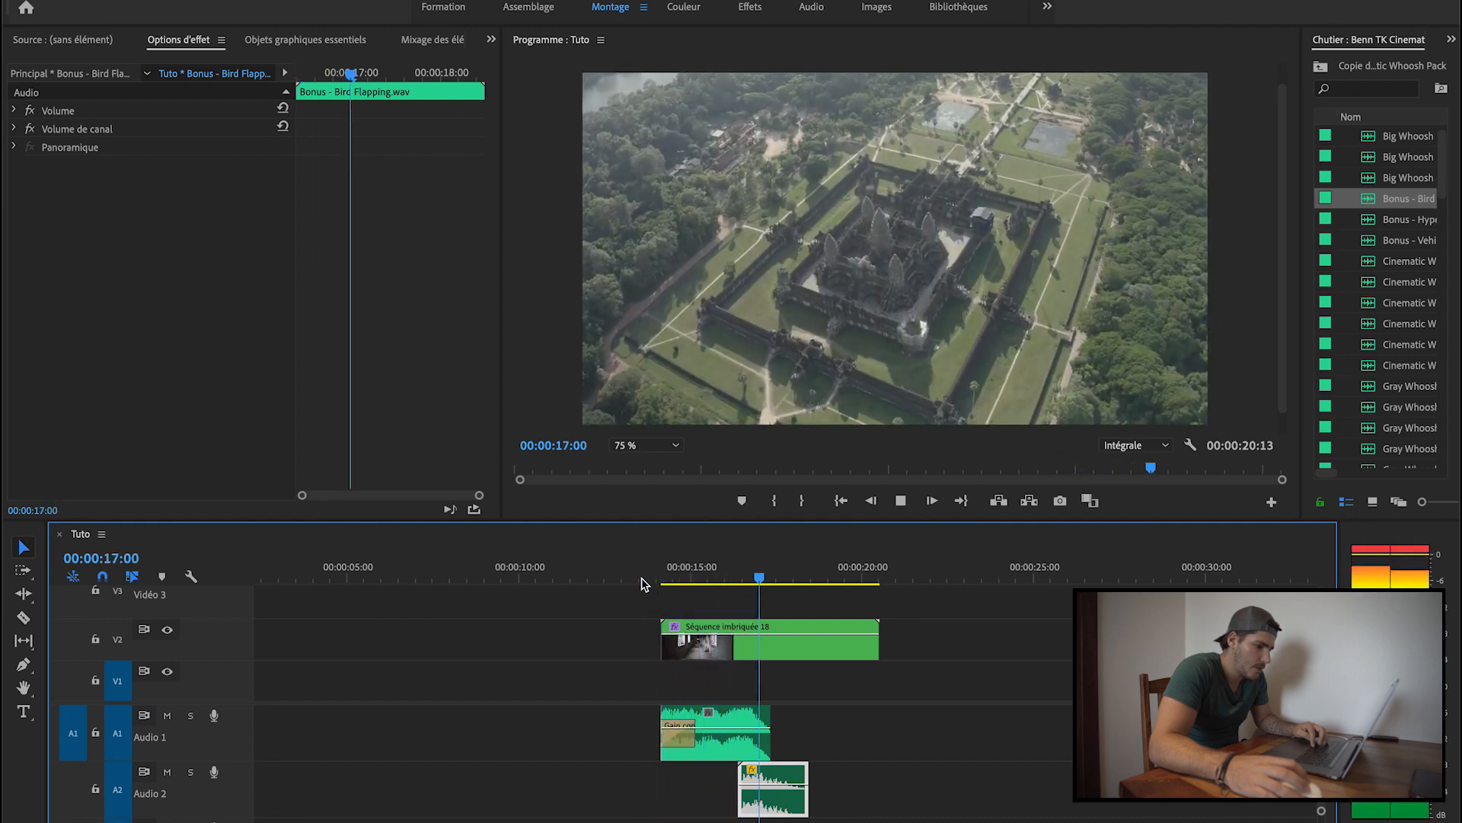
key(space)
scroll(762, 651, down, 3)
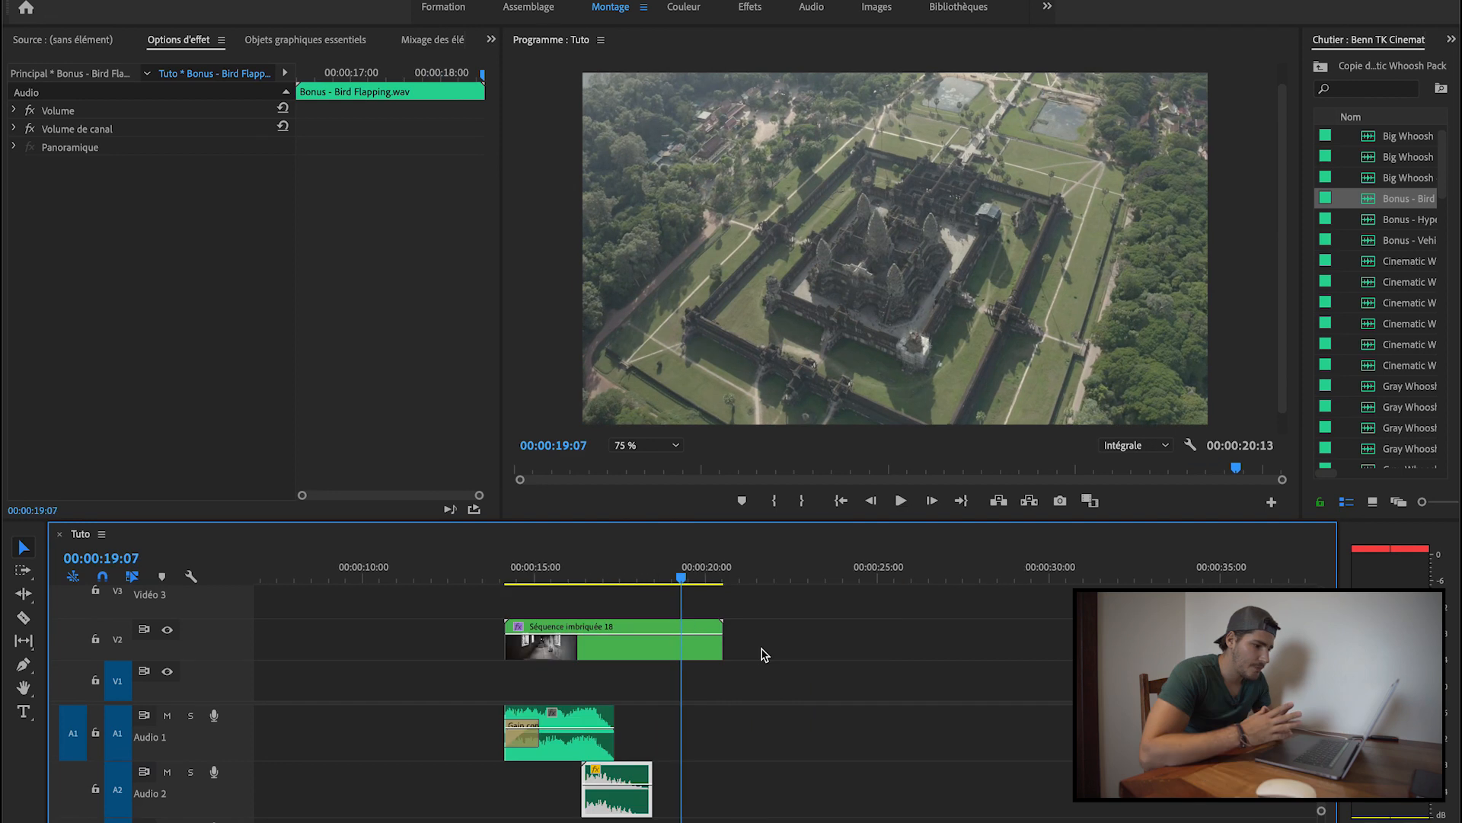